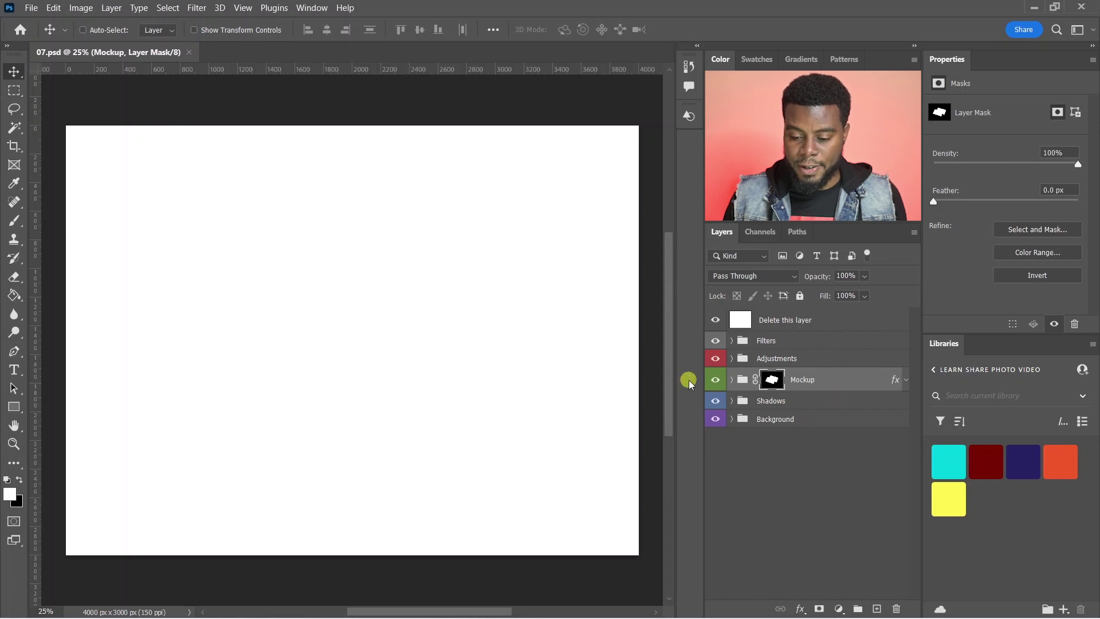
- Hide the white cover layer and expand Mockup, Customize this group and Paste Your Design Here
left_click(715, 321)
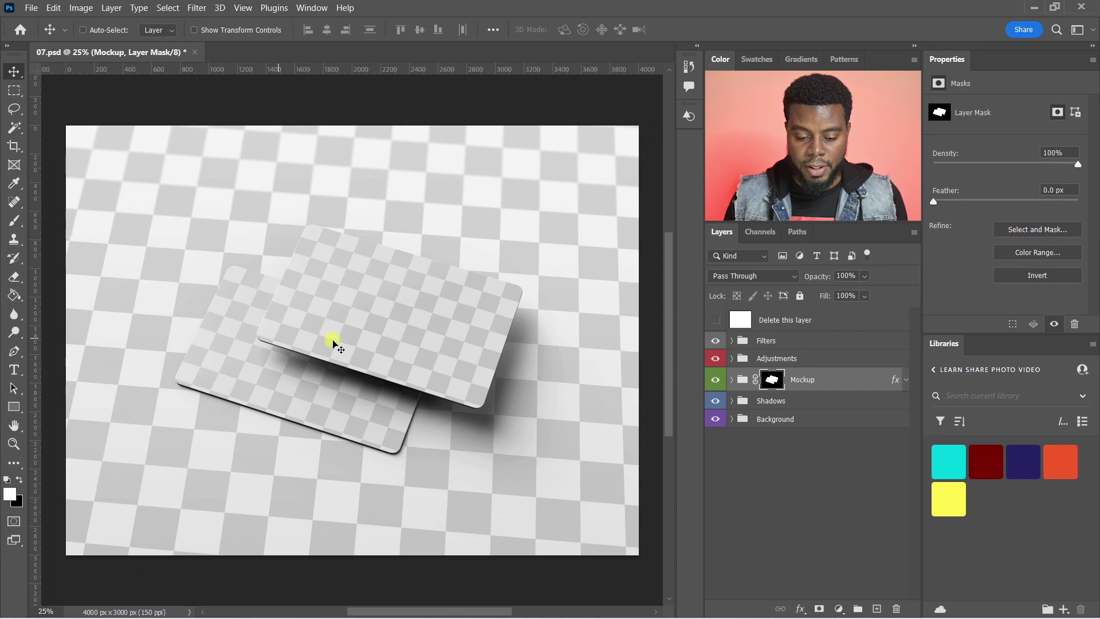
scroll(332, 336, "up", 5)
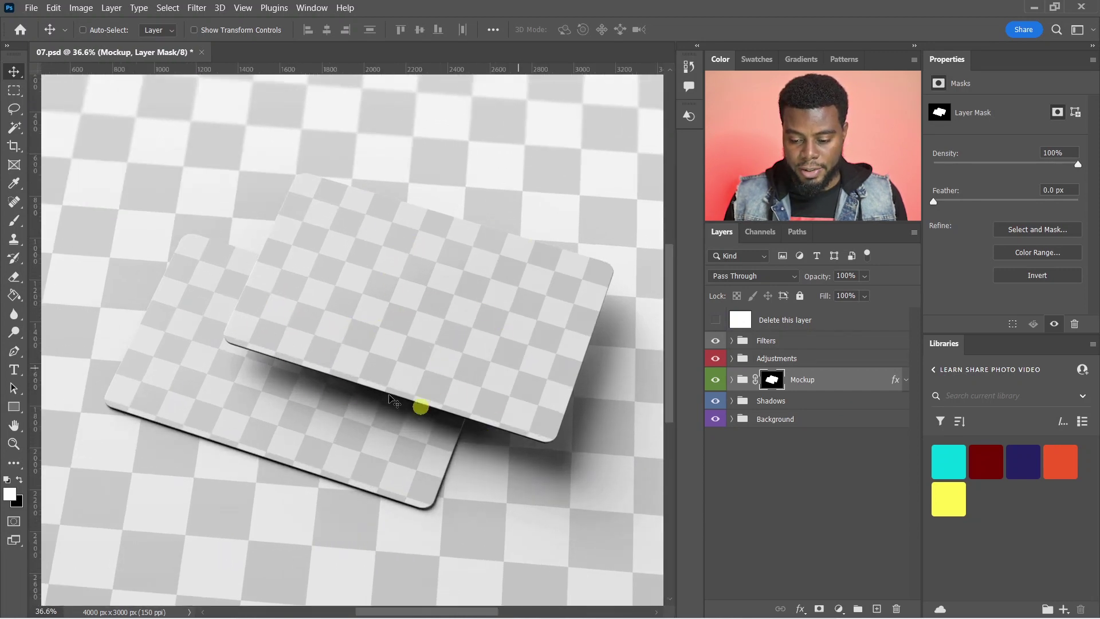
left_click_drag(771, 391, 780, 388)
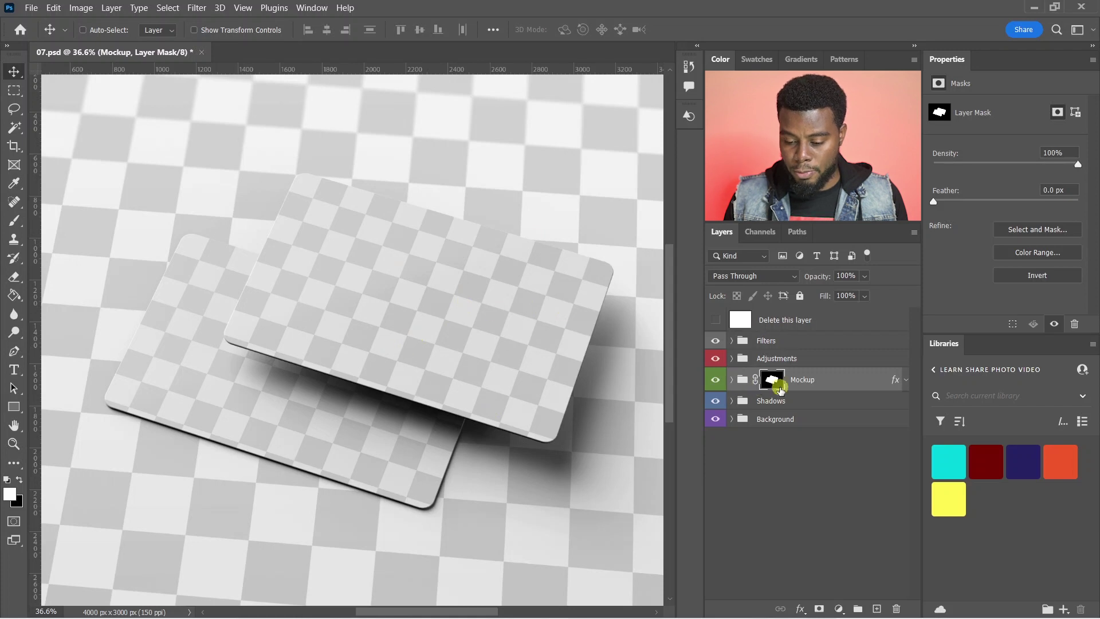
left_click(731, 381)
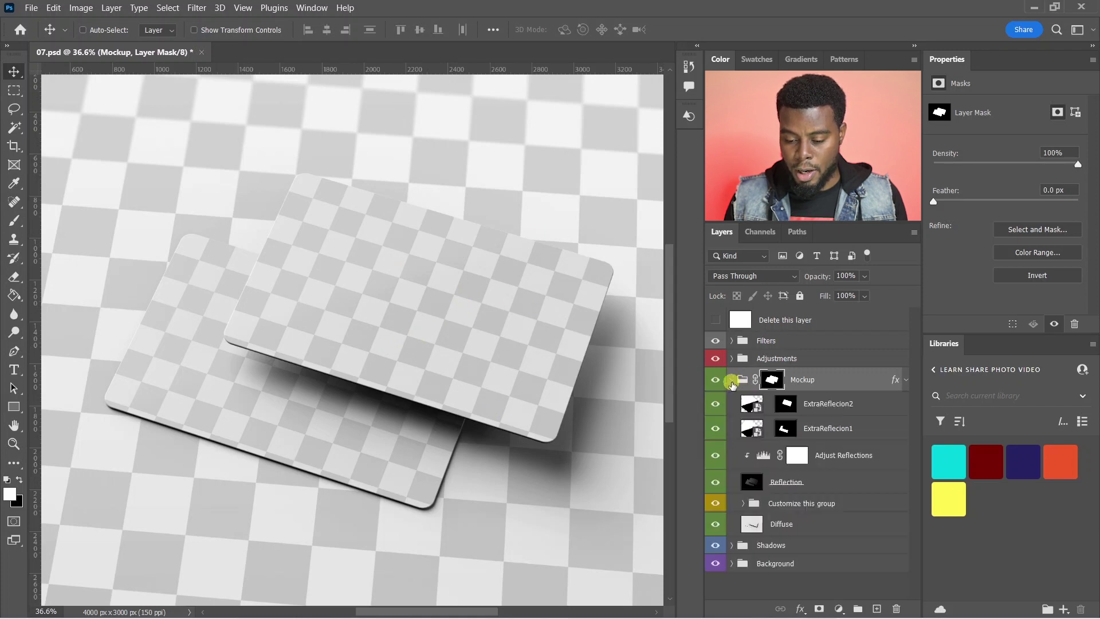
scroll(790, 390, "down", 1)
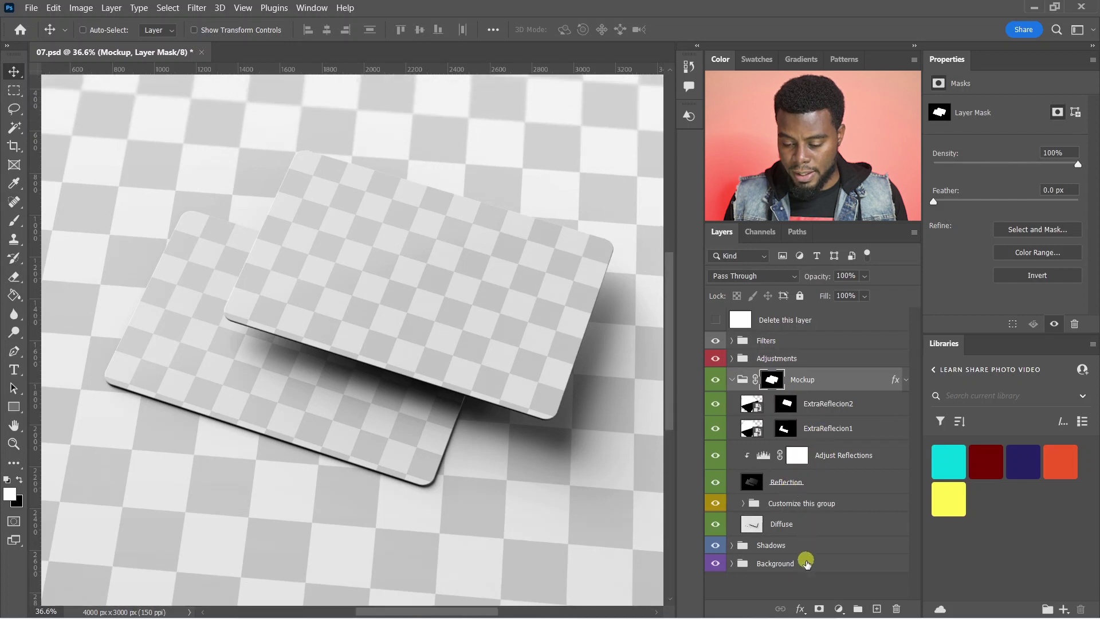
left_click(745, 505)
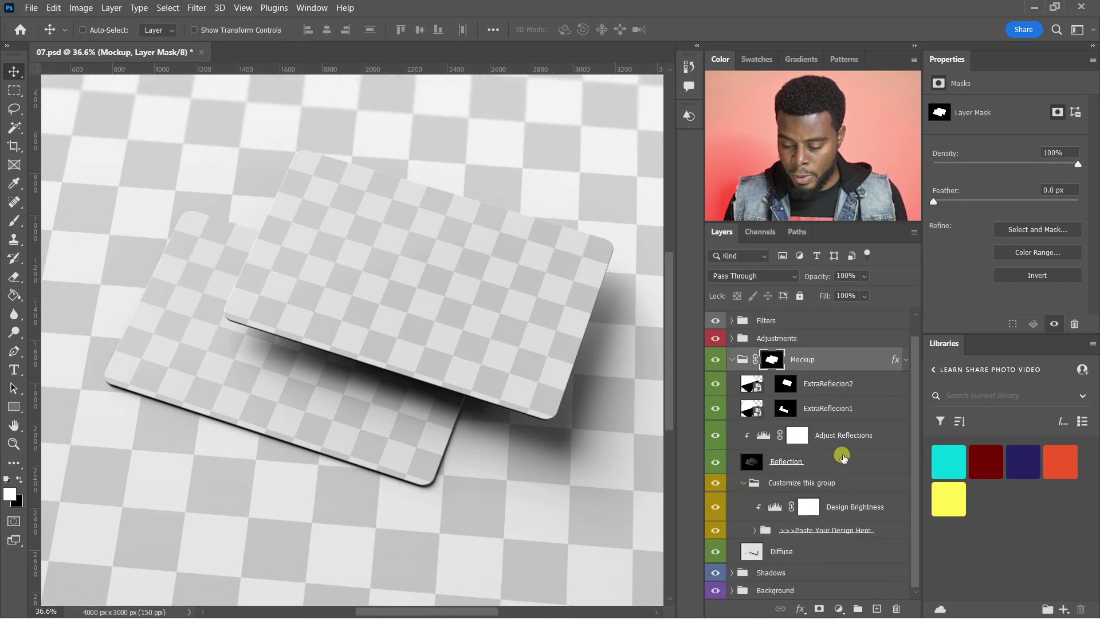
left_click(755, 531)
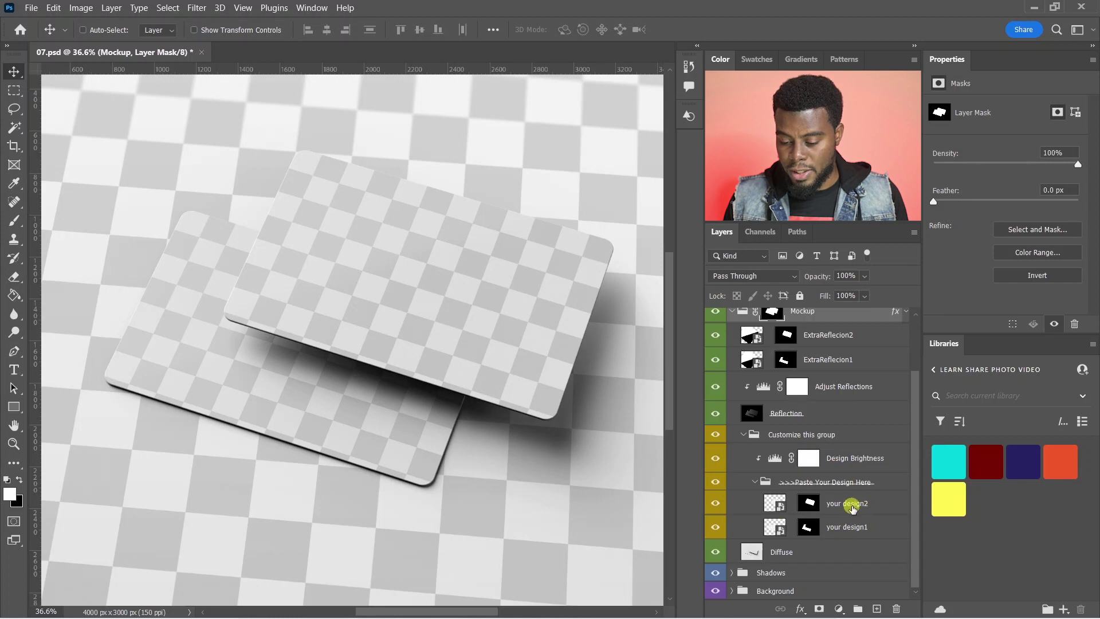
- Open the your design1 and your design2 smart objects in their own documents
left_click(848, 527)
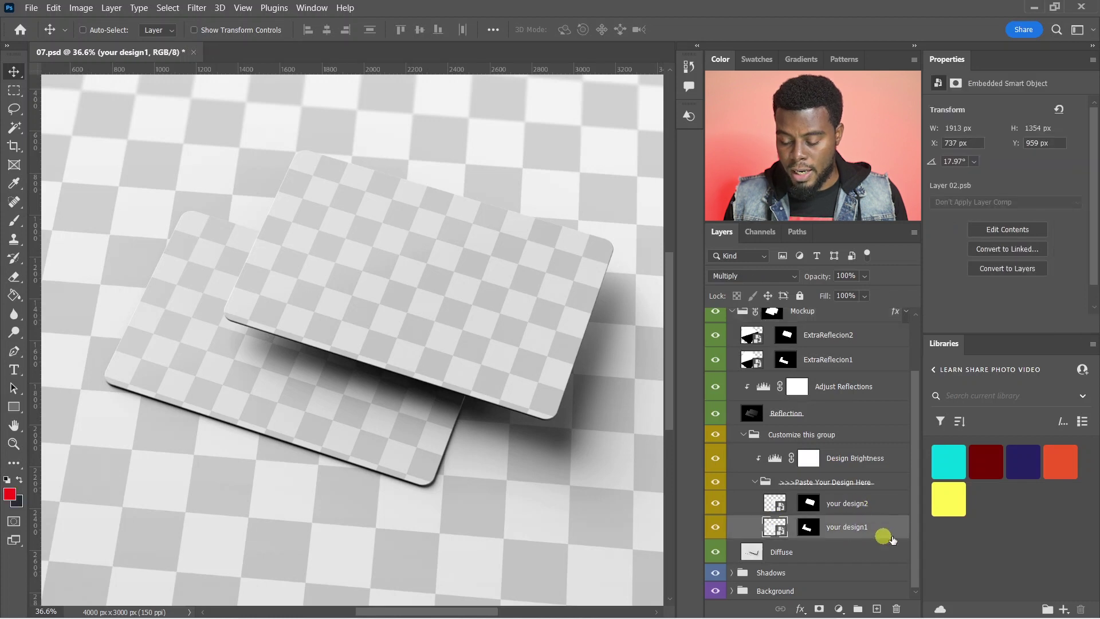
left_click(859, 507)
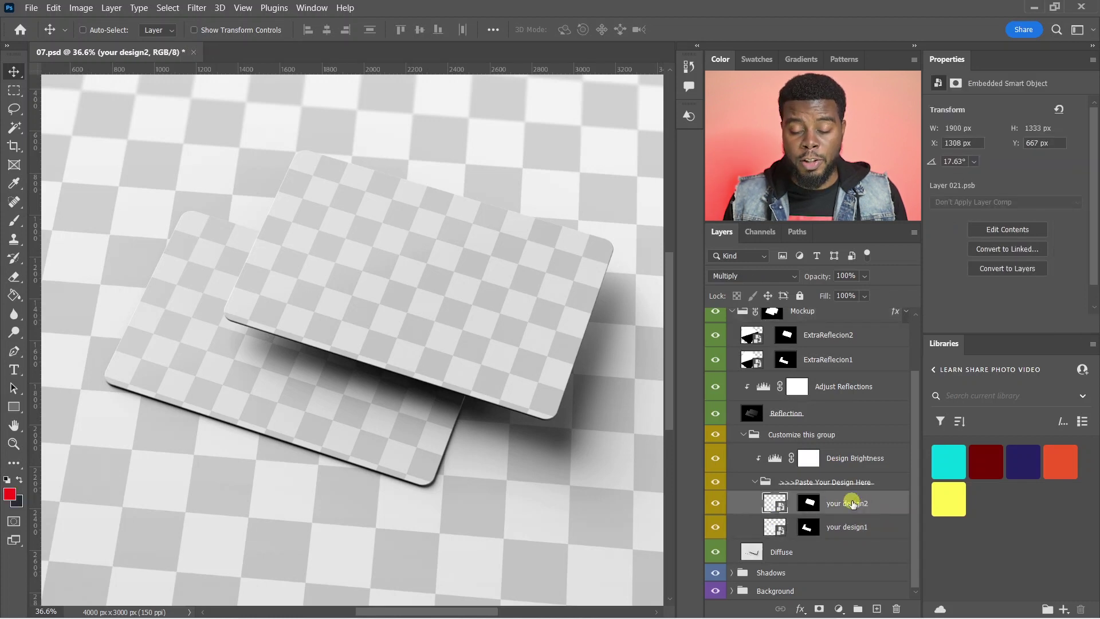
double_click(779, 531)
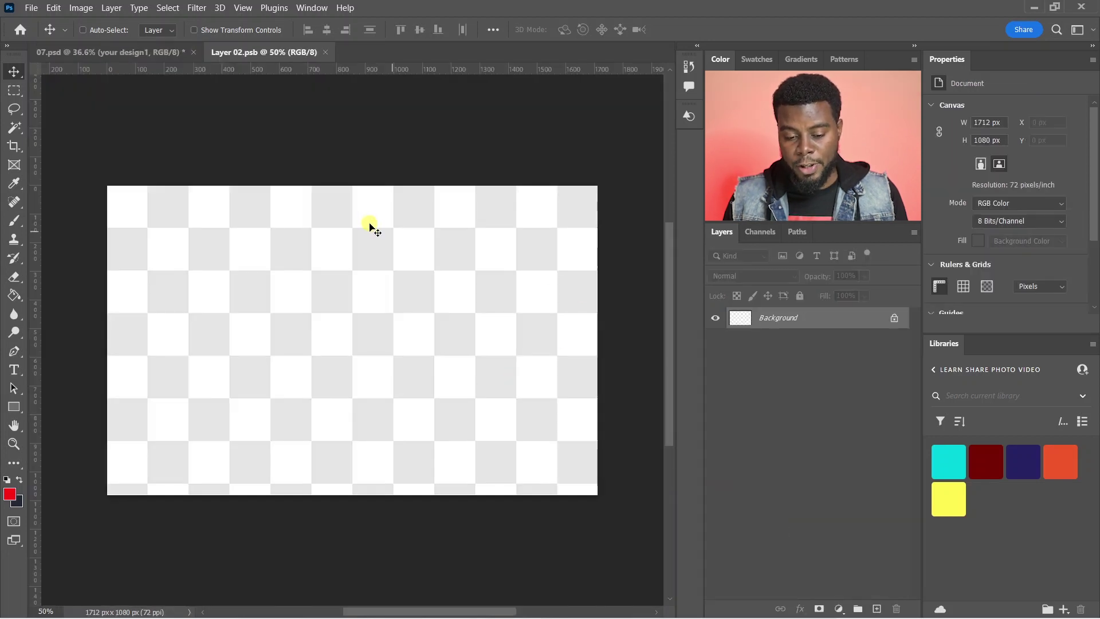
left_click(110, 52)
scroll(762, 475, "down", 2)
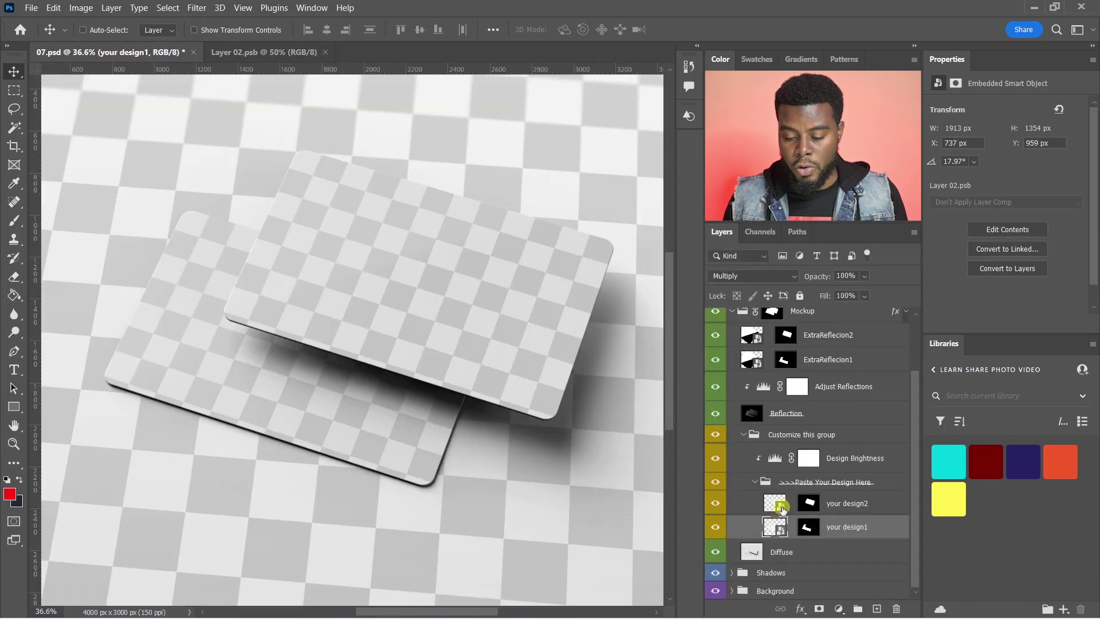
double_click(776, 503)
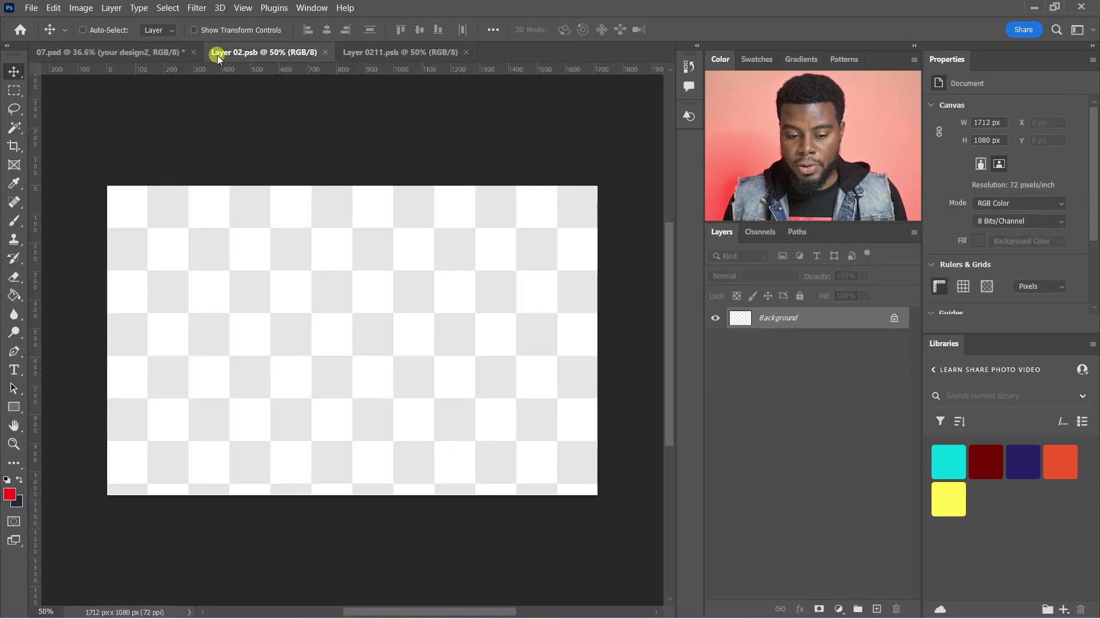
- Back in 07.psd, toggle the your design2 layer's visibility, then close Layer 0211.psb
left_click(148, 50)
scroll(767, 496, "down", 2)
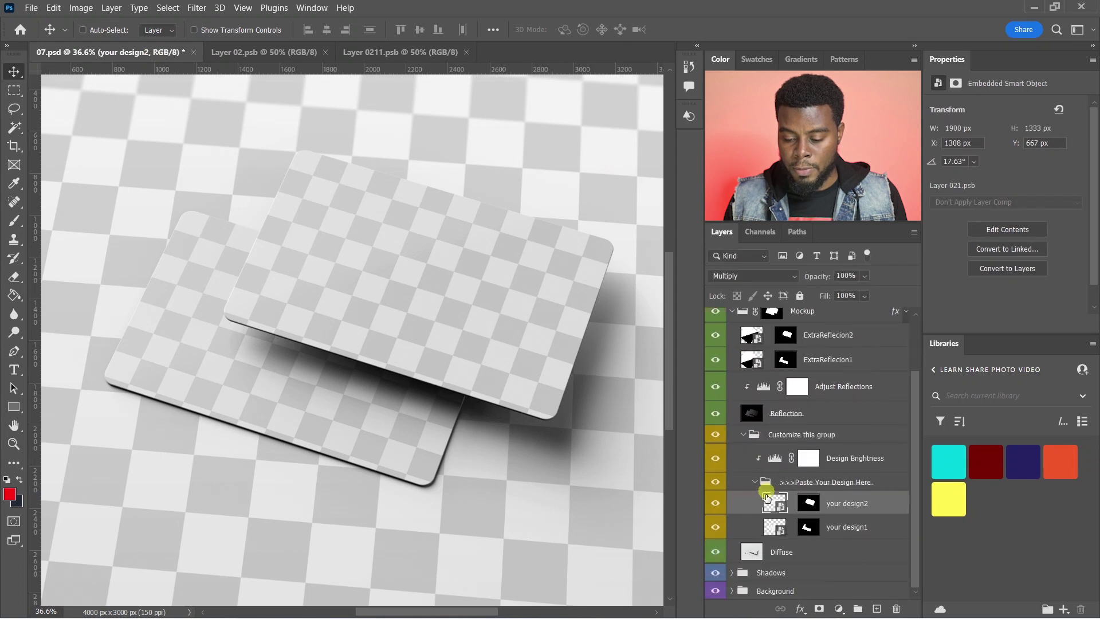
left_click(716, 505)
left_click(716, 505)
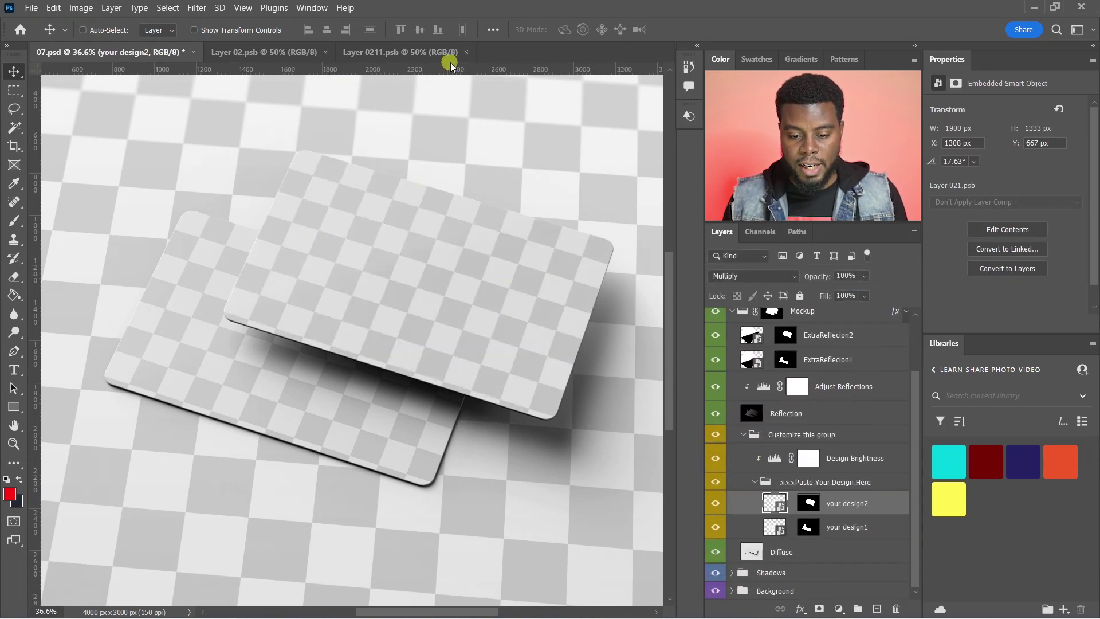
left_click(467, 53)
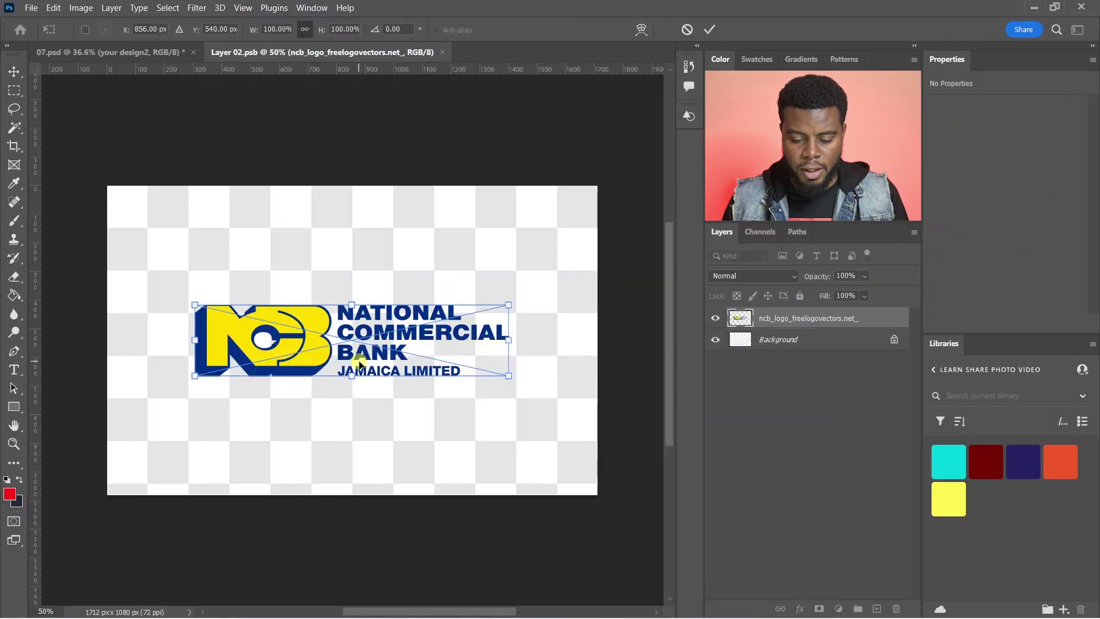
- Commit the placed NCB logo, Scotiabank logo, Visa logo and card chip images
key("Return")
key("Return")
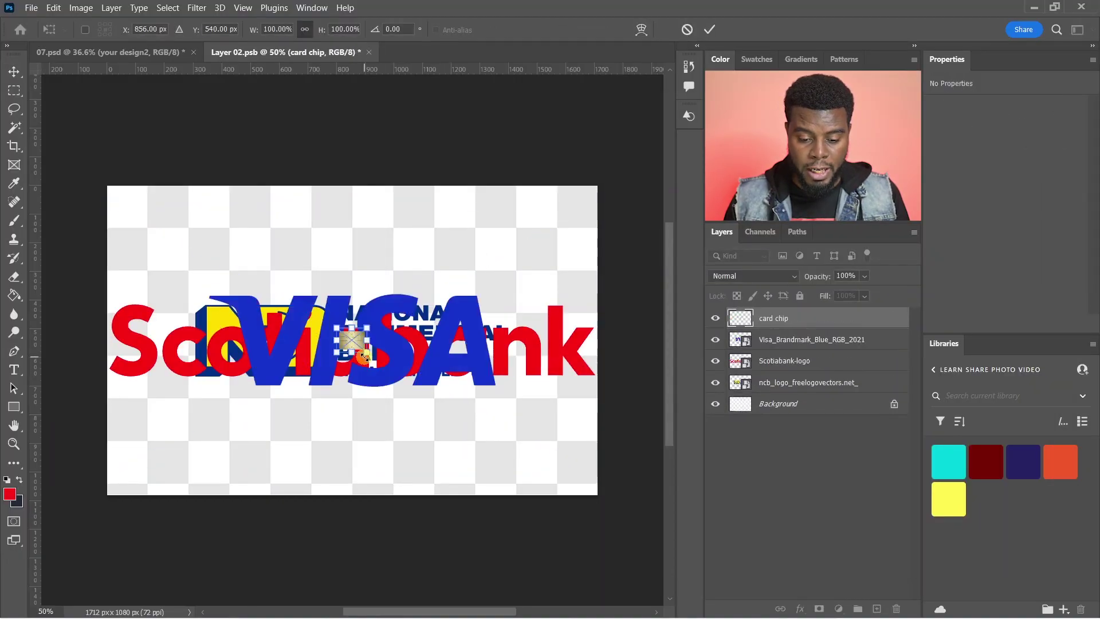
key("Return")
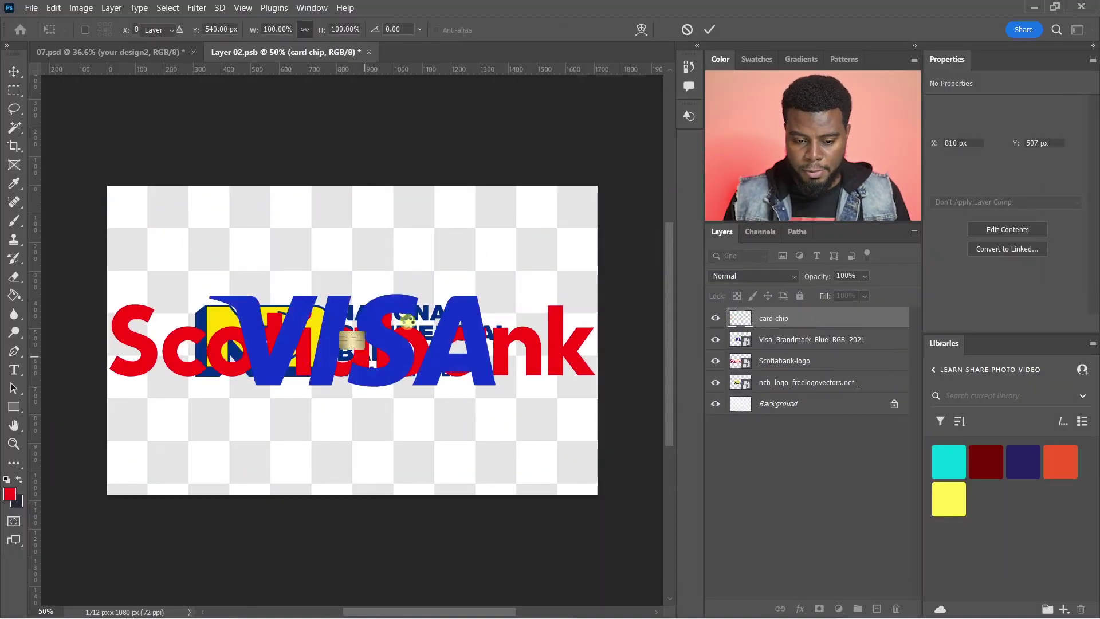
key("Return")
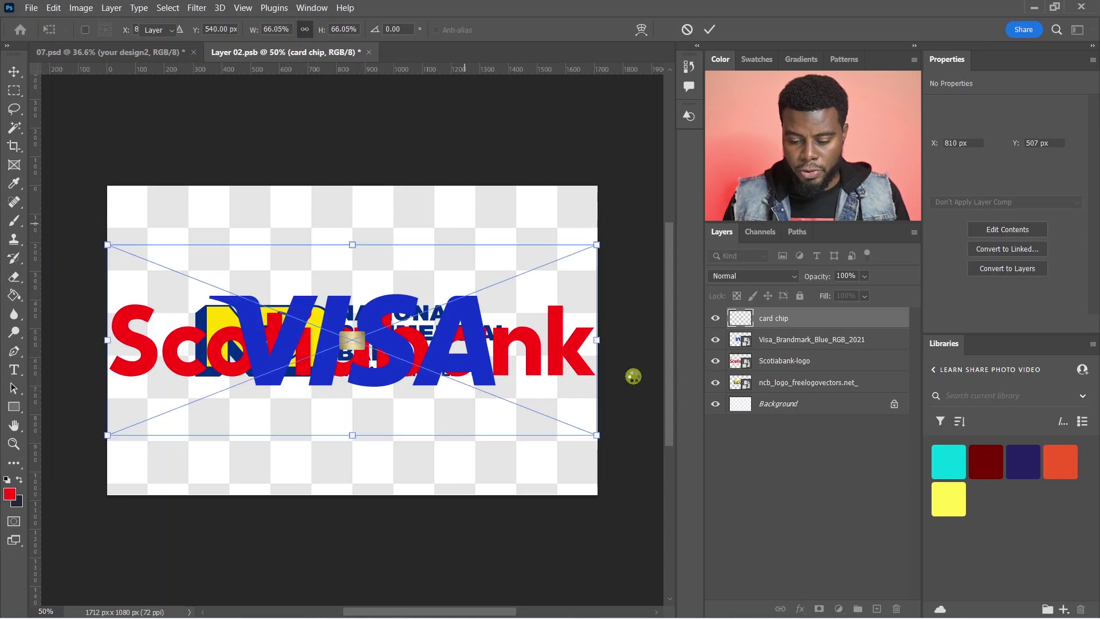
key("Return")
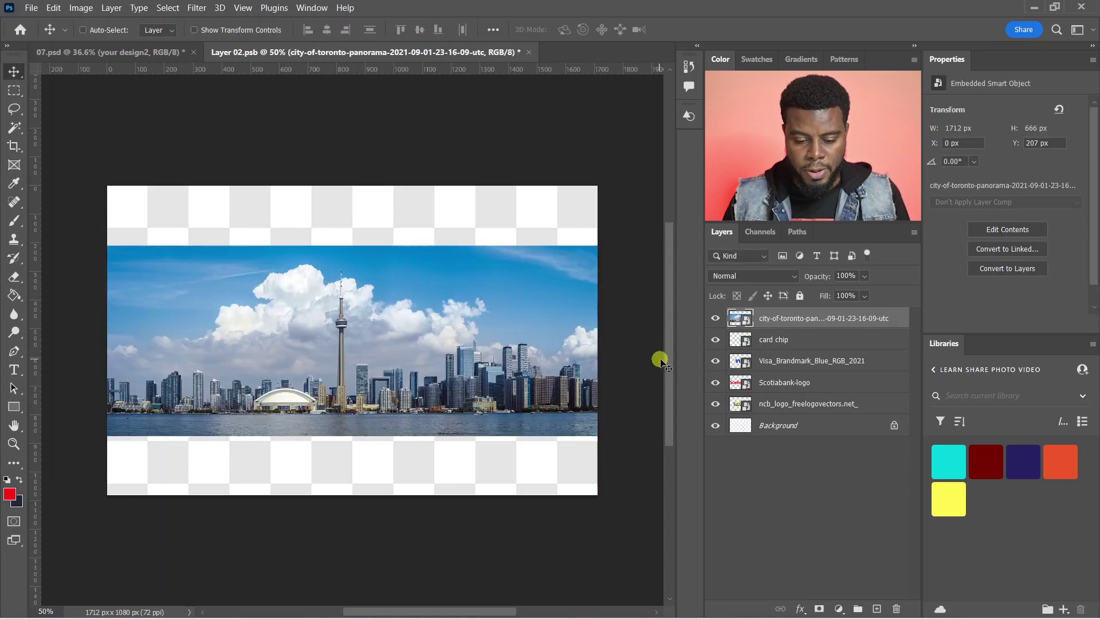
- Hide all Layer 02.psb layers, including the Background, and return to 07.psd
scroll(312, 404, "up", 1)
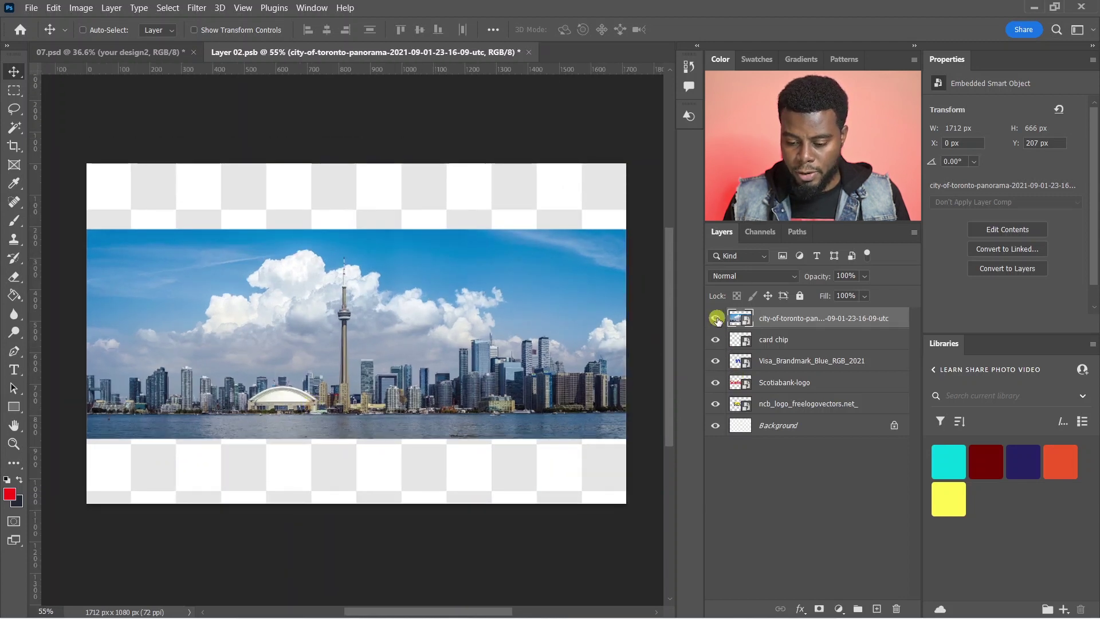
left_click_drag(716, 319, 715, 406)
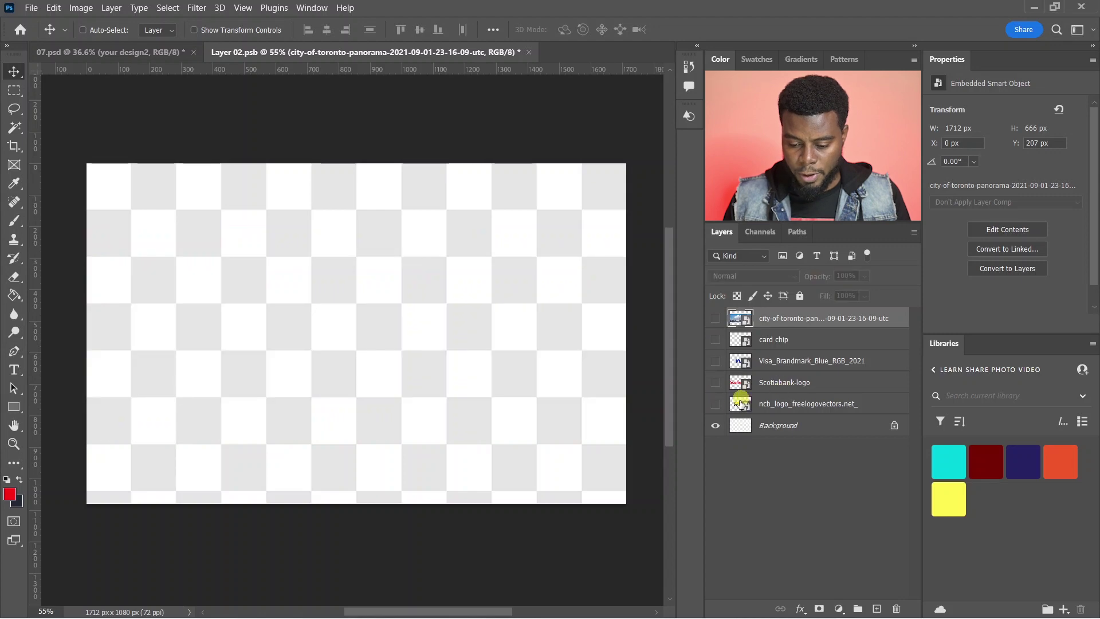
left_click(716, 426)
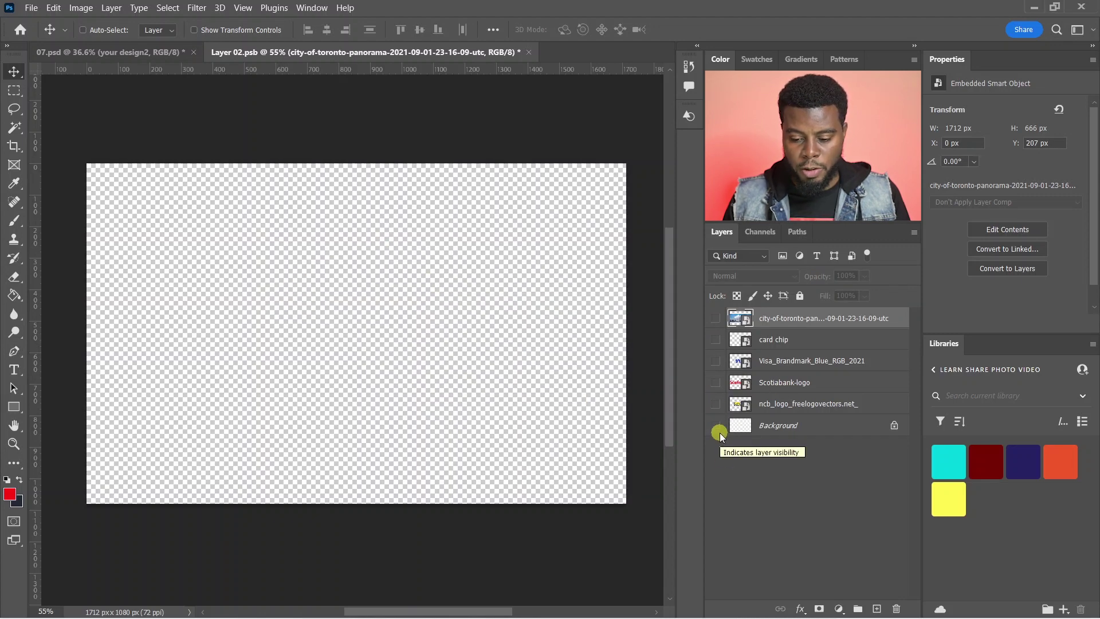
left_click(119, 58)
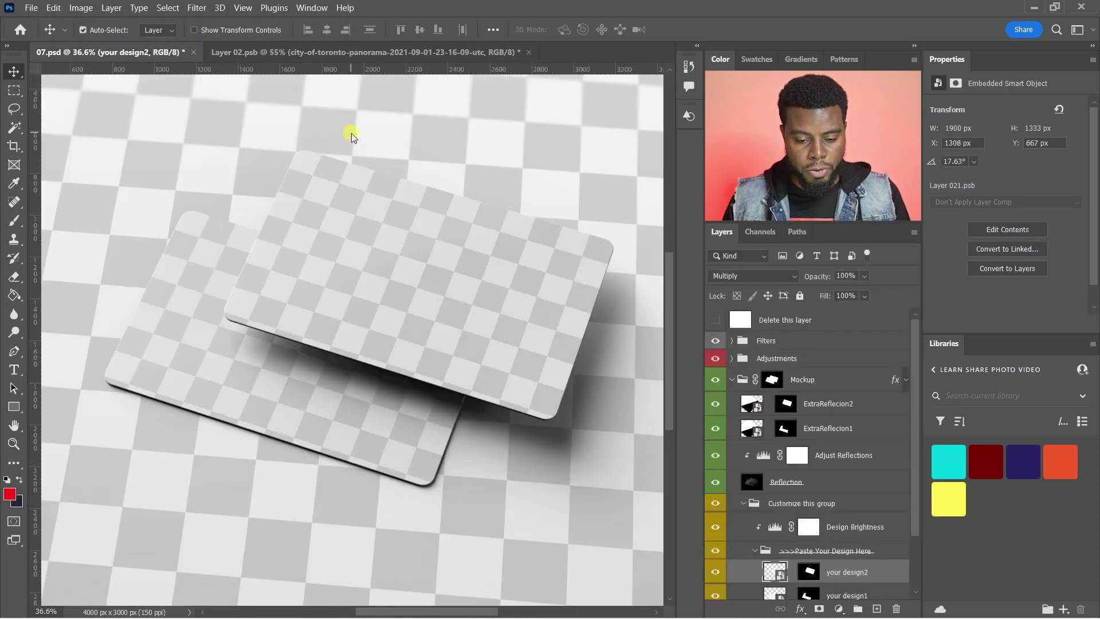
- Save the mockup as 'LSPV 096 Credit Debit Card MockUp.psd' with Maximize Compatibility
key("ctrl+shift+s")
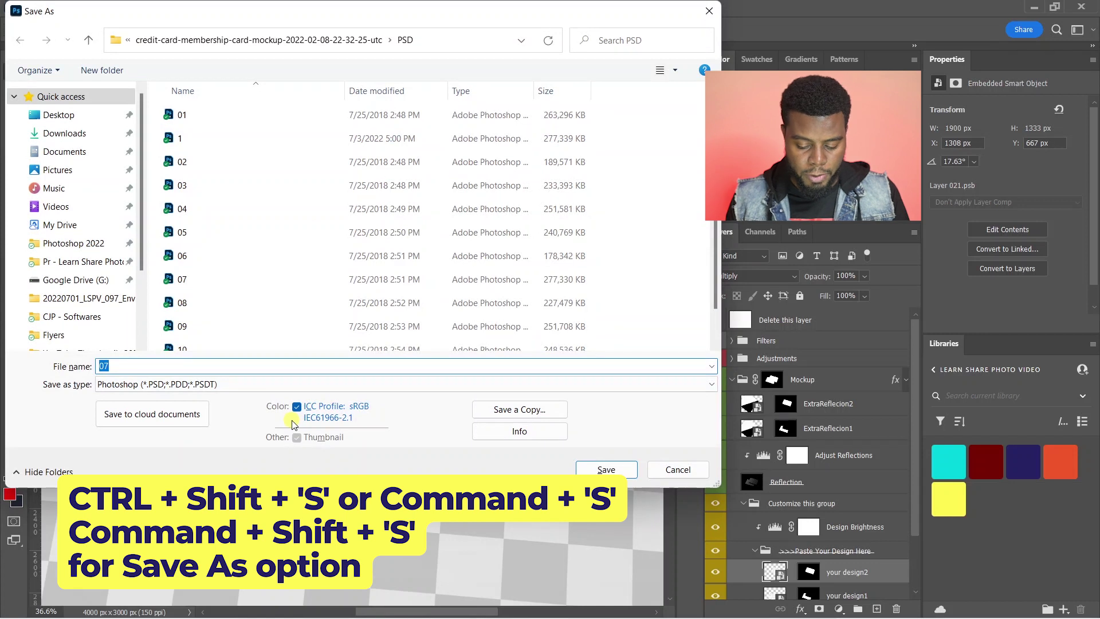
type("LSPV 096 Credit Debit Card MockUp")
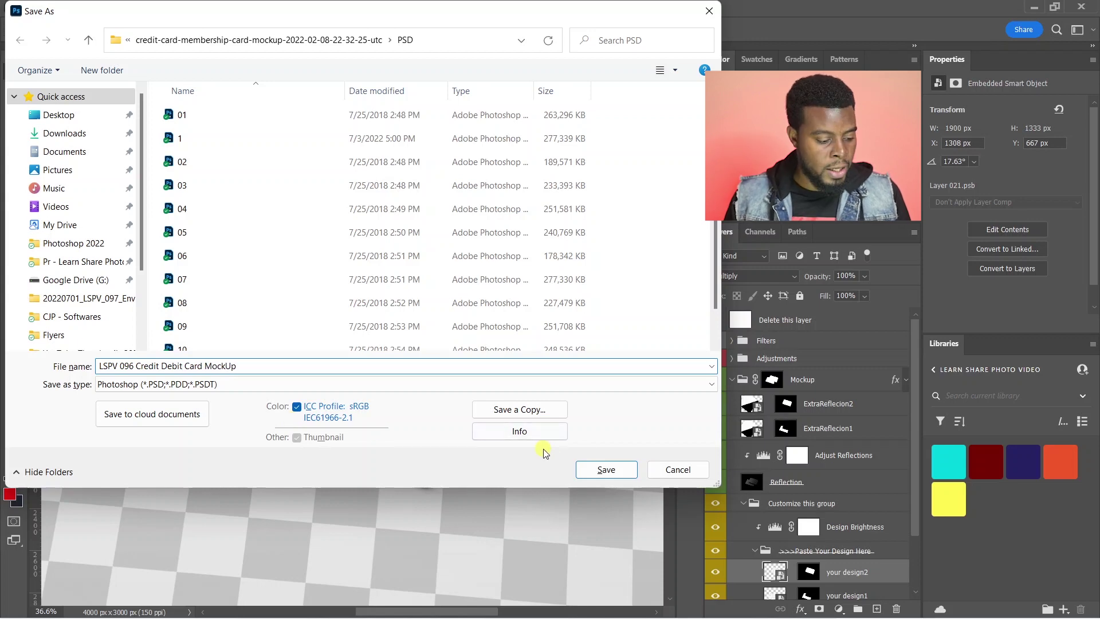
left_click(602, 471)
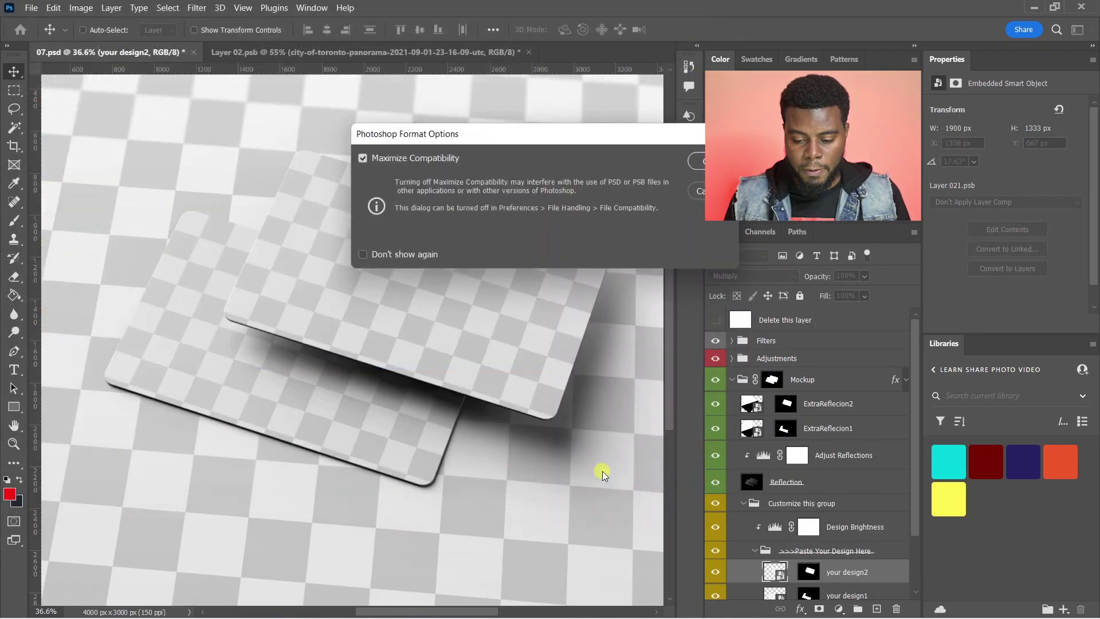
left_click(700, 161)
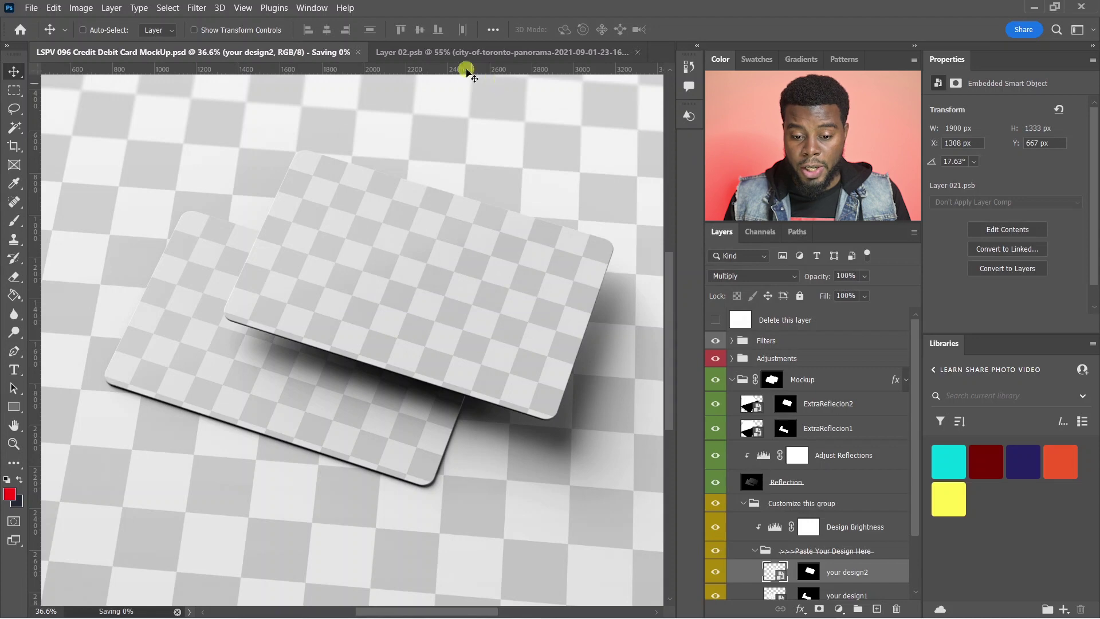
left_click(478, 53)
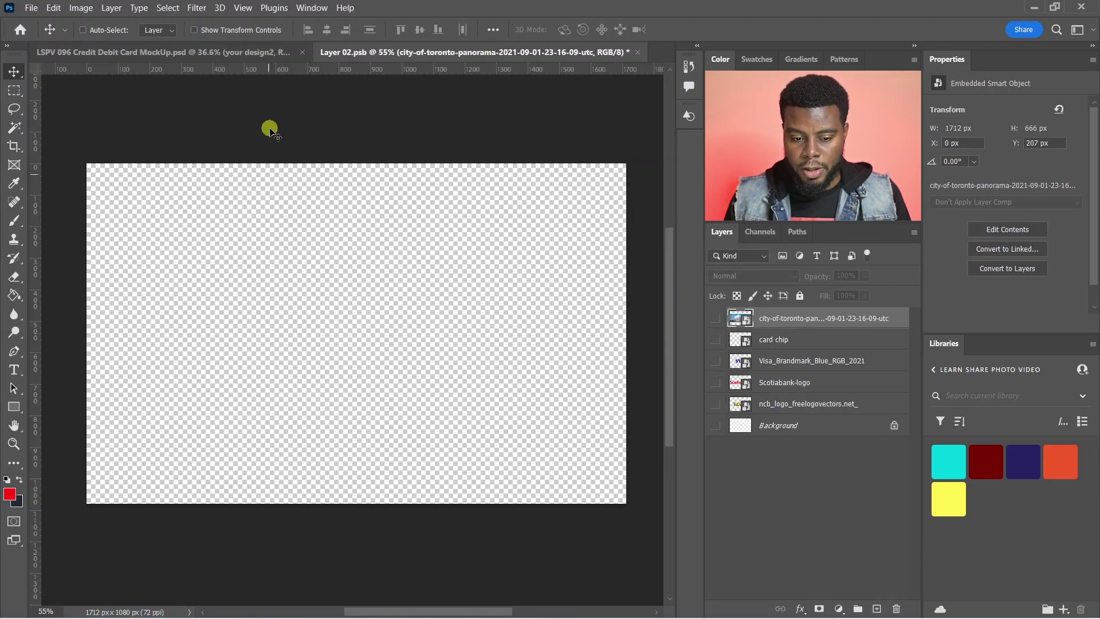
- In Layer 02.psb, show the Scotiabank logo, keep foreground colour ff0612, and select Background
left_click(263, 50)
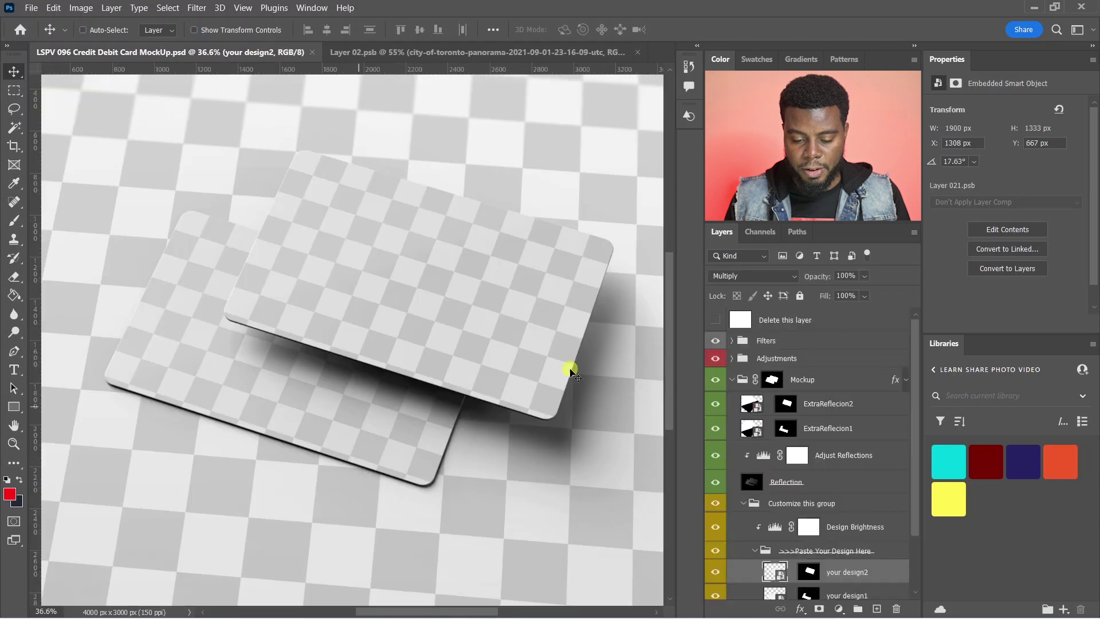
left_click(442, 52)
left_click(772, 428)
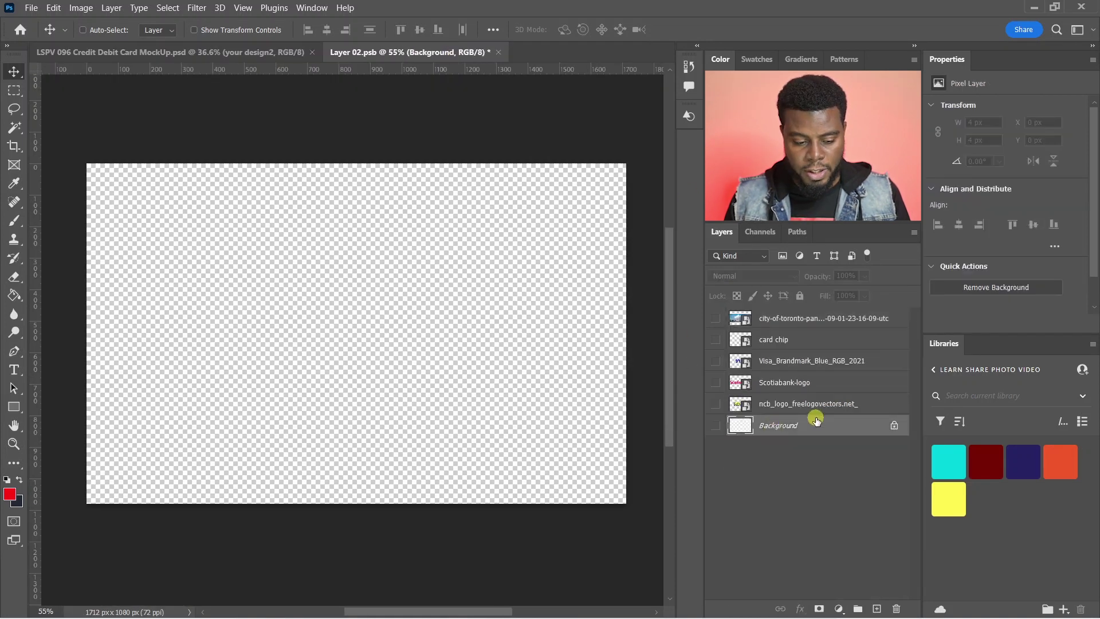
left_click(716, 382)
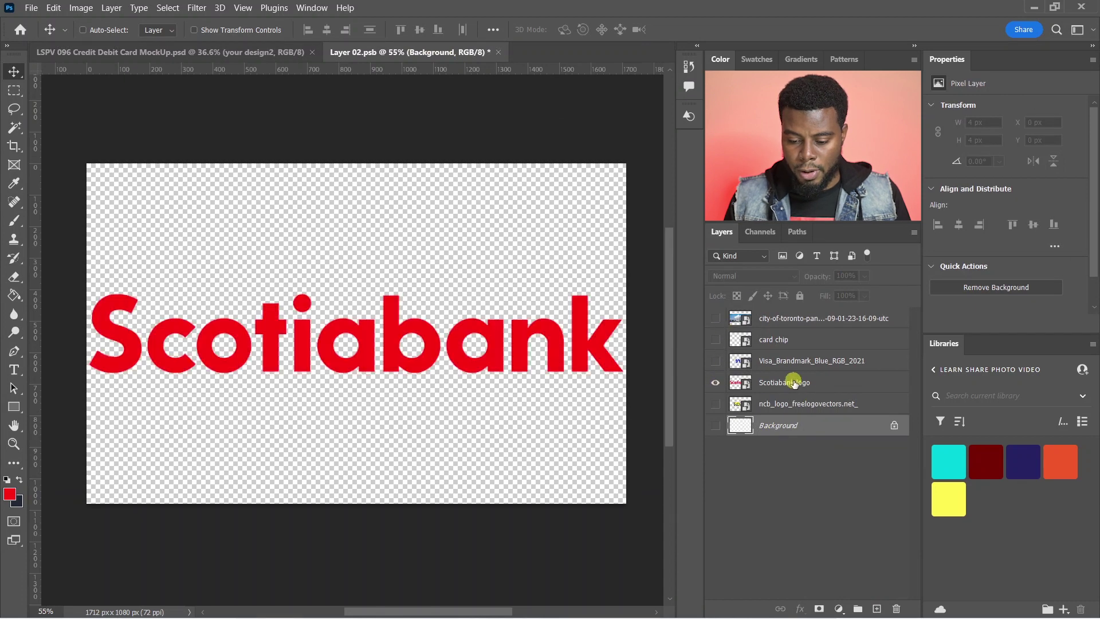
left_click(754, 377)
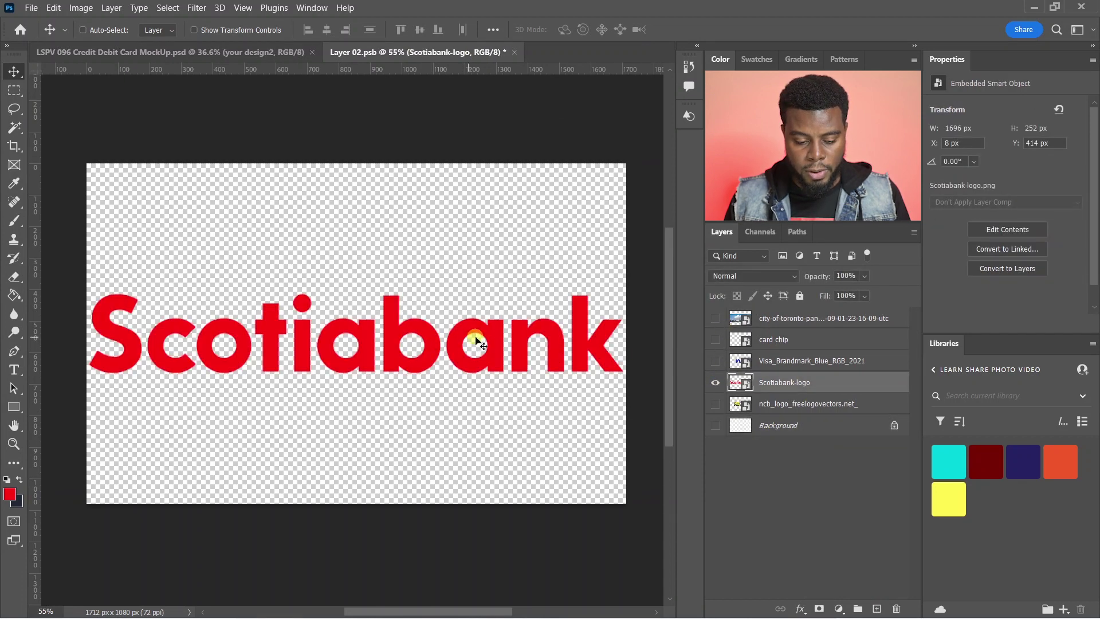
left_click(10, 496)
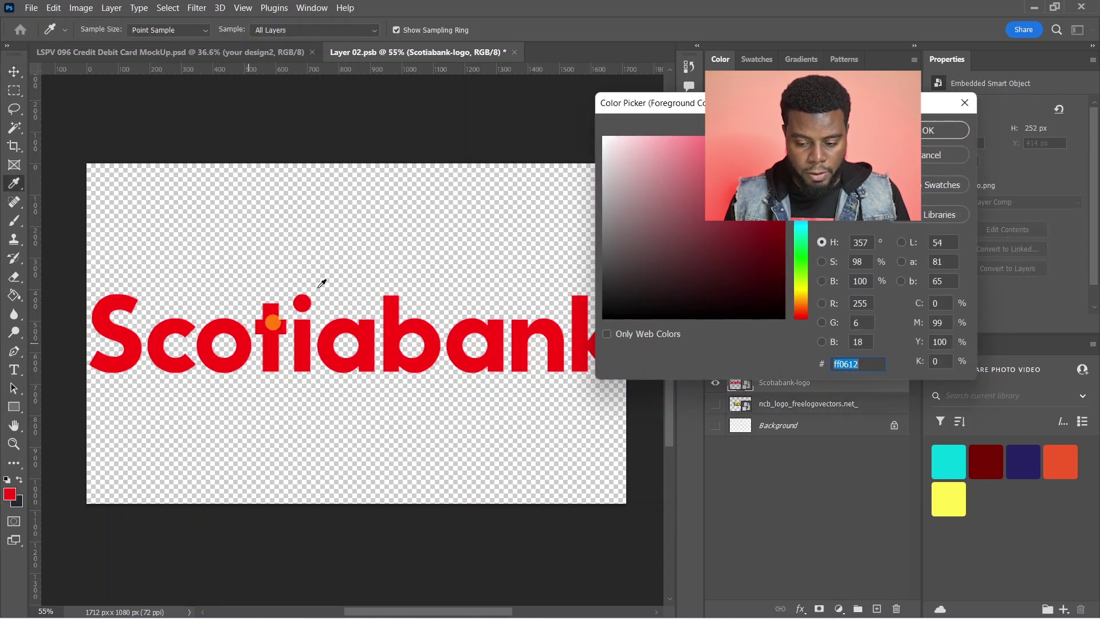
key("Return")
key("v")
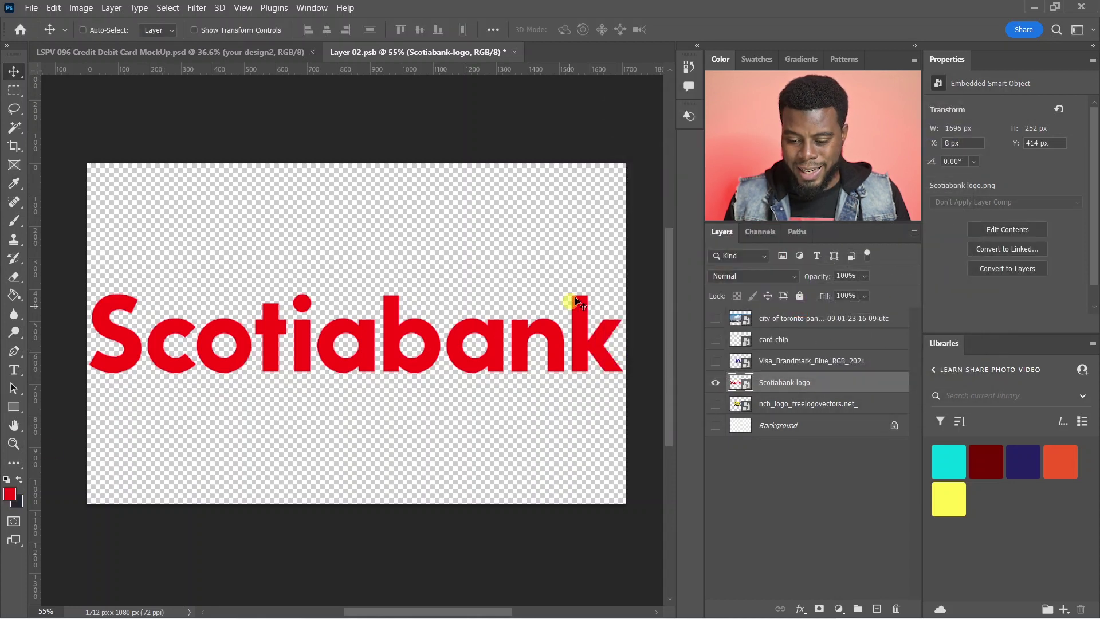
left_click(788, 425)
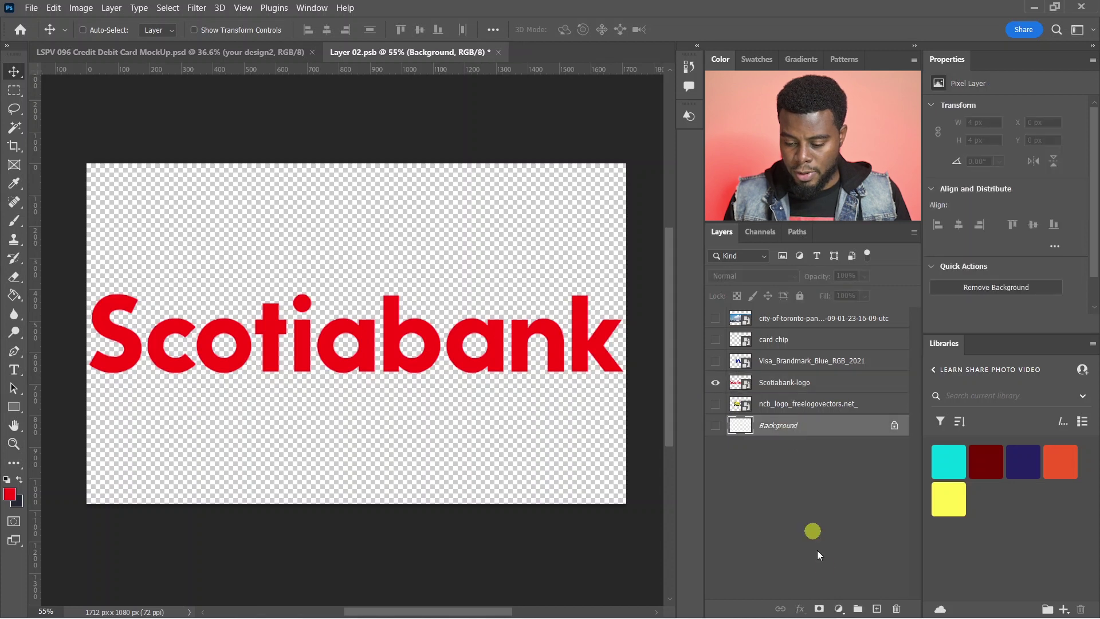
- Add a red Solid Color fill layer above the Background
left_click(841, 609)
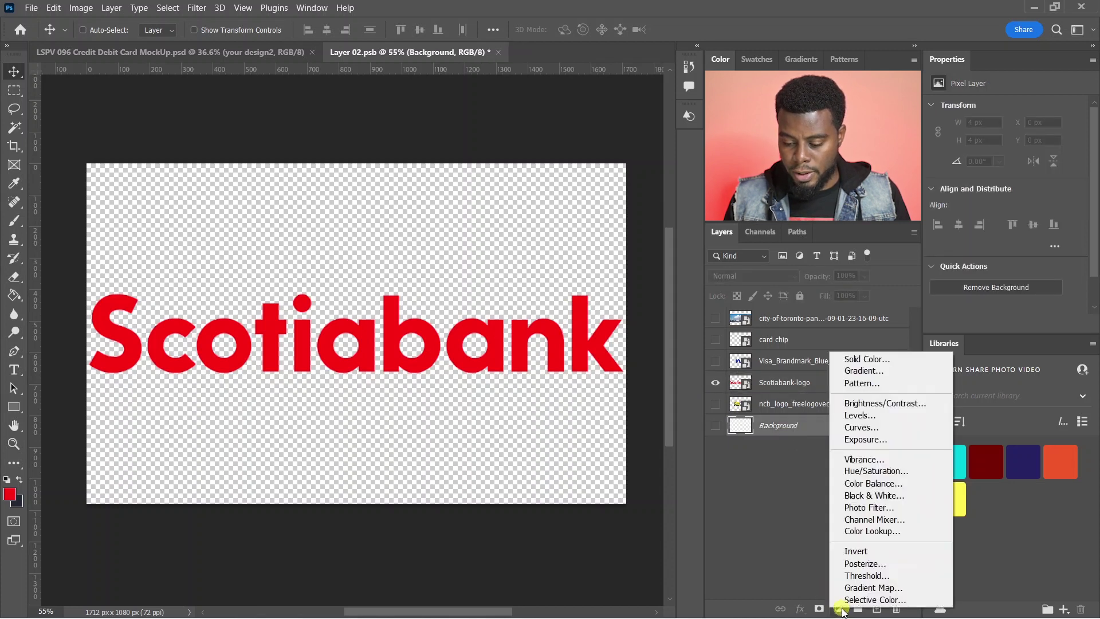
left_click(857, 360)
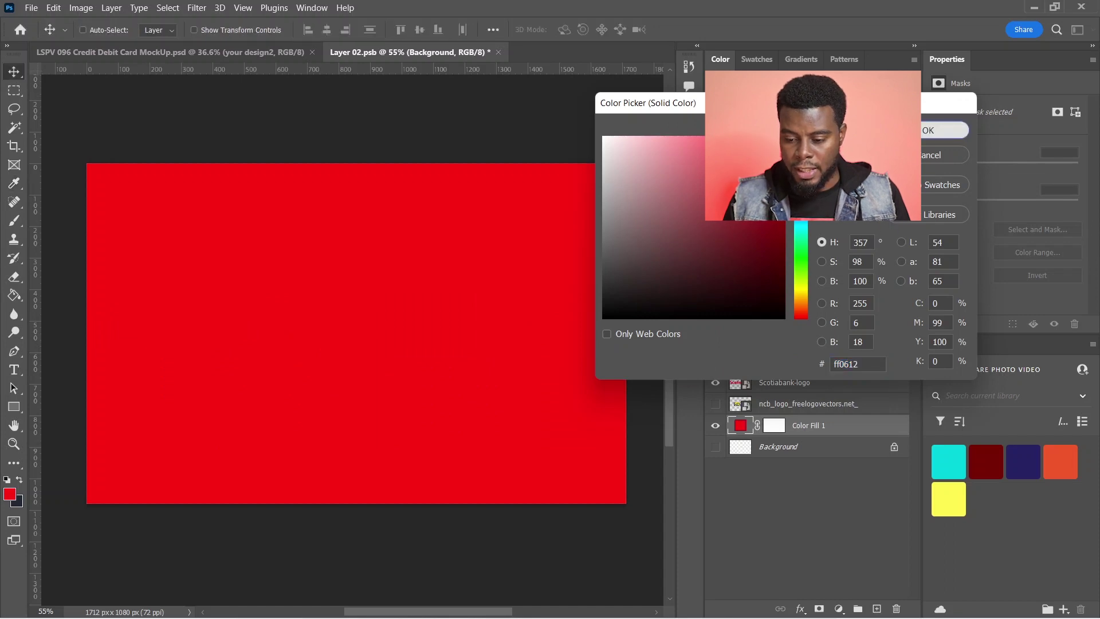
left_click(944, 130)
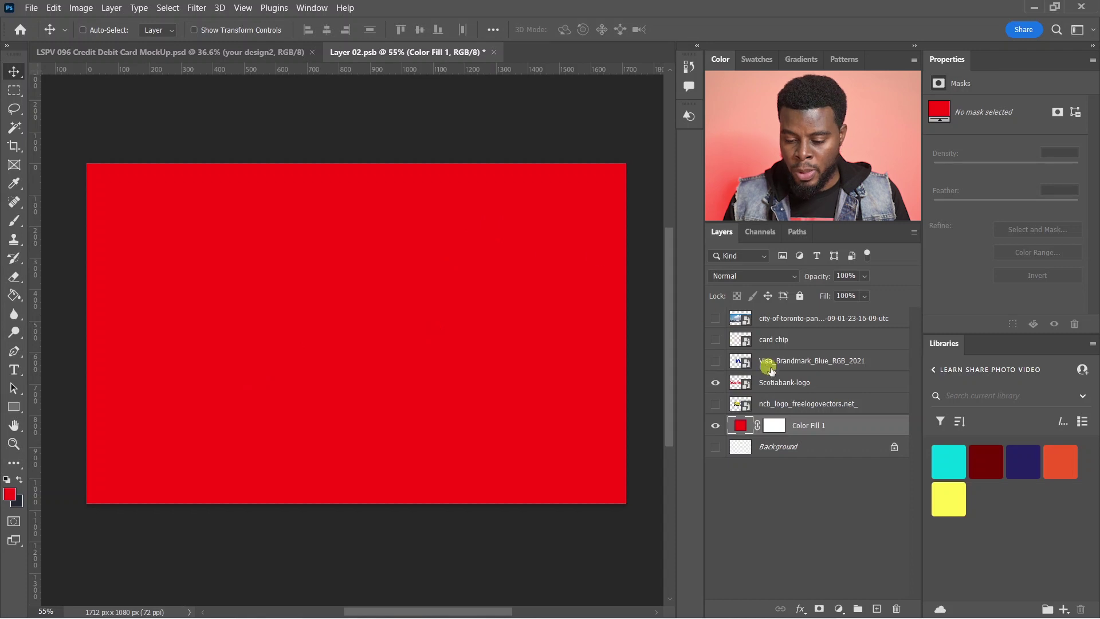
- Give the Scotiabank logo a white Color Overlay layer style
double_click(834, 384)
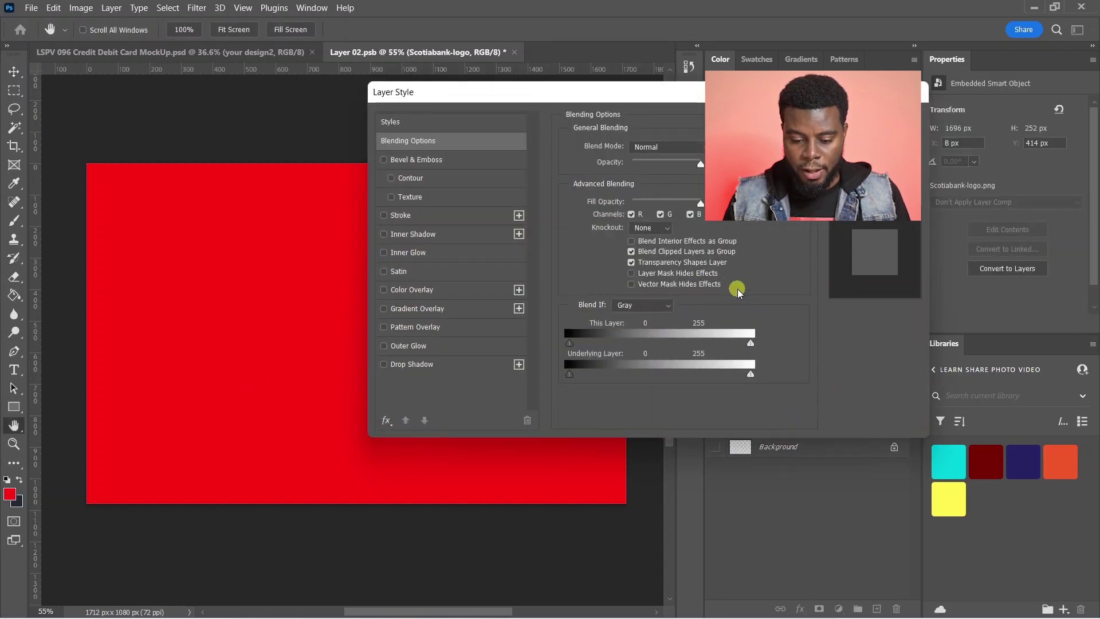
left_click(408, 289)
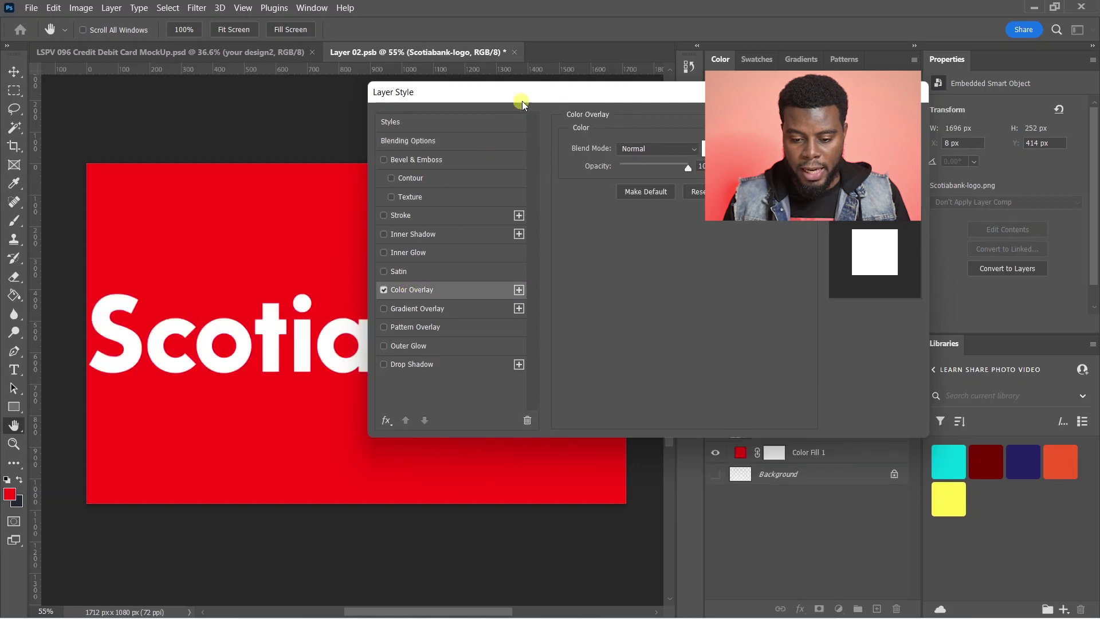
left_click_drag(525, 99, 632, 94)
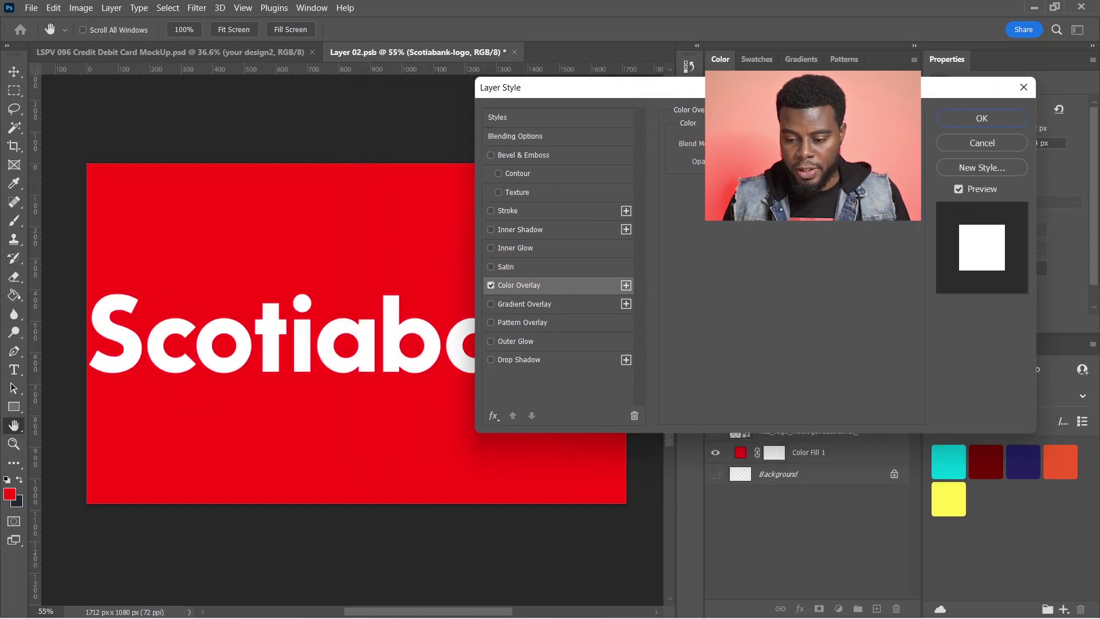
left_click(796, 143)
type("0b20bb")
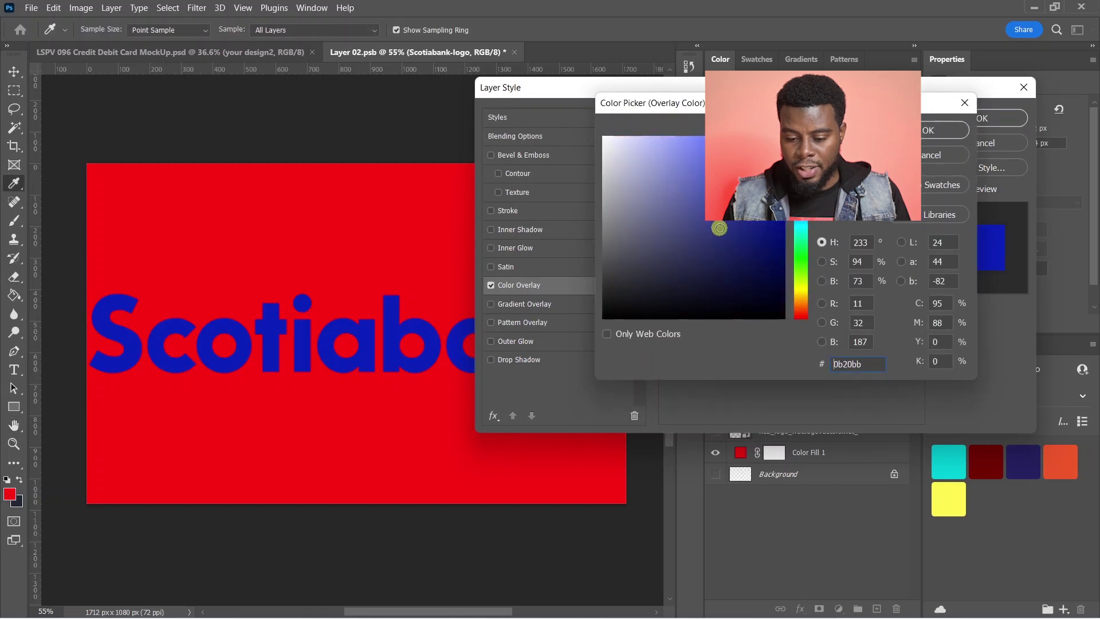
key("Escape")
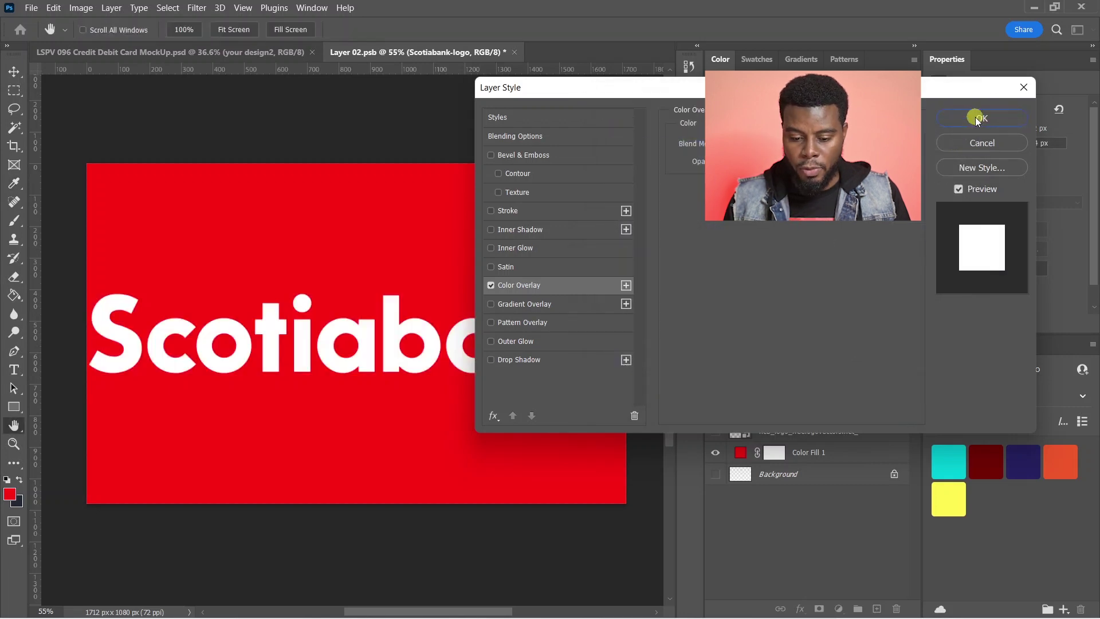
left_click(977, 118)
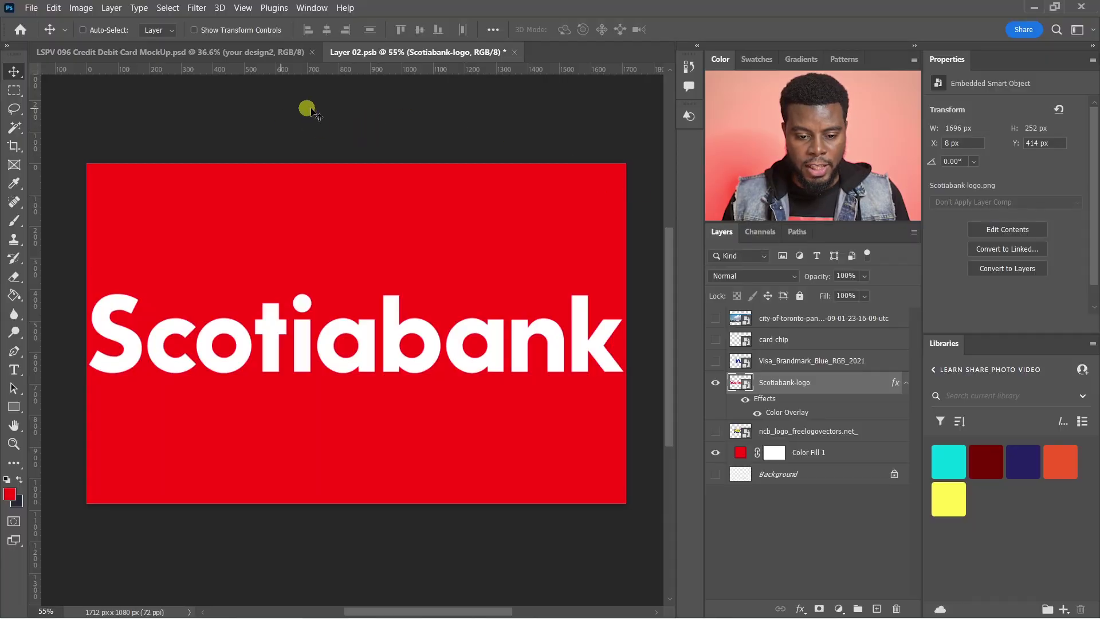
- Add a New Guide Layout with 2 columns and 100 px margins, removing the extra vertical guide
left_click(243, 8)
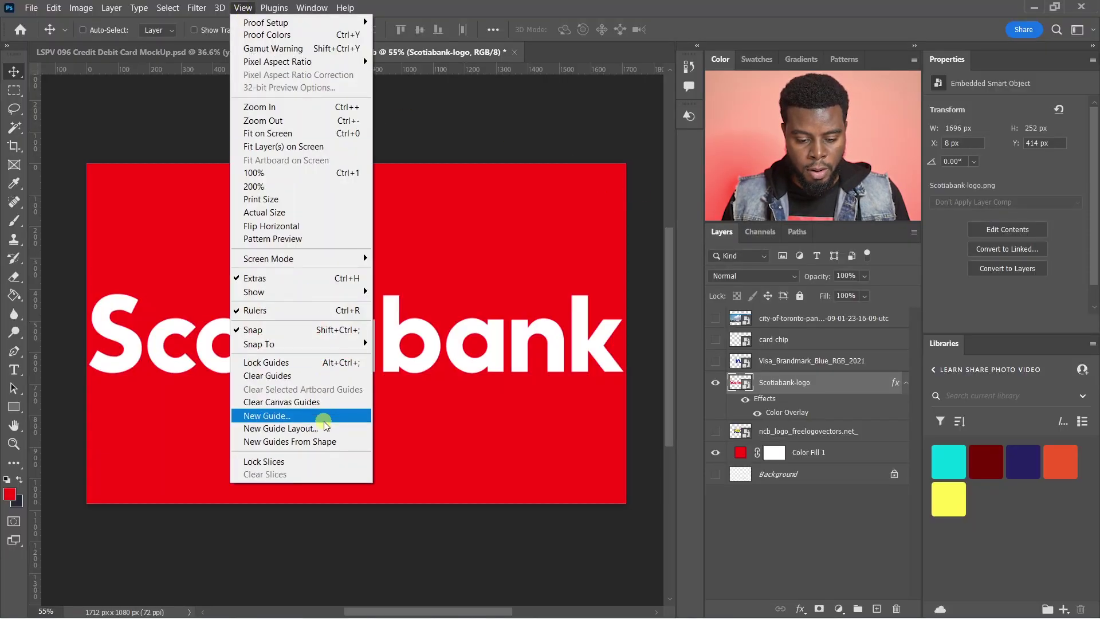
left_click(324, 429)
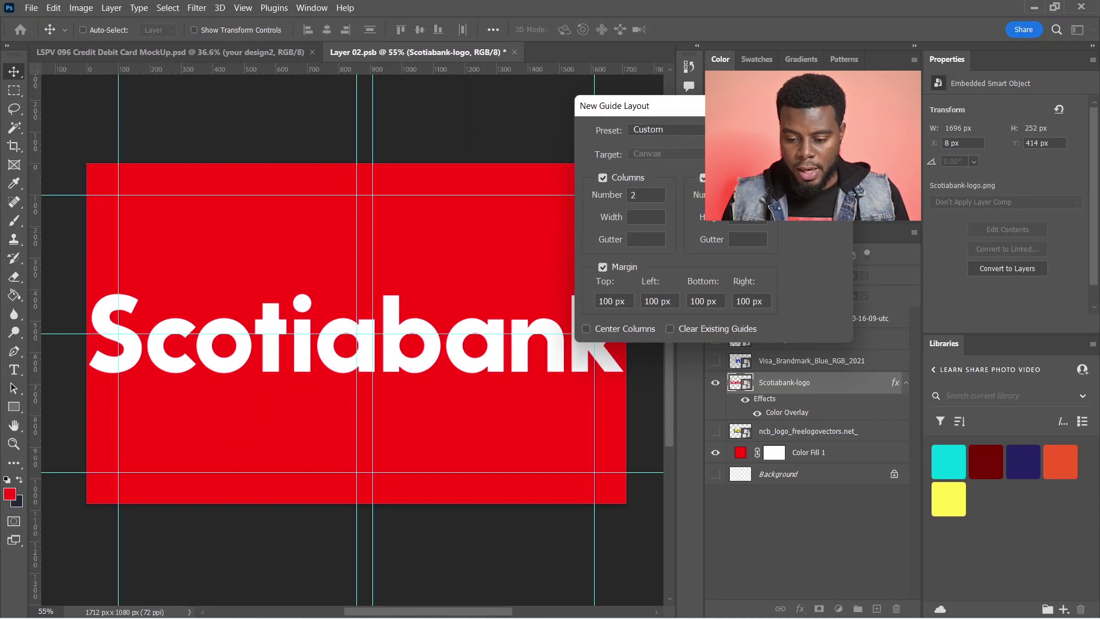
key("Return")
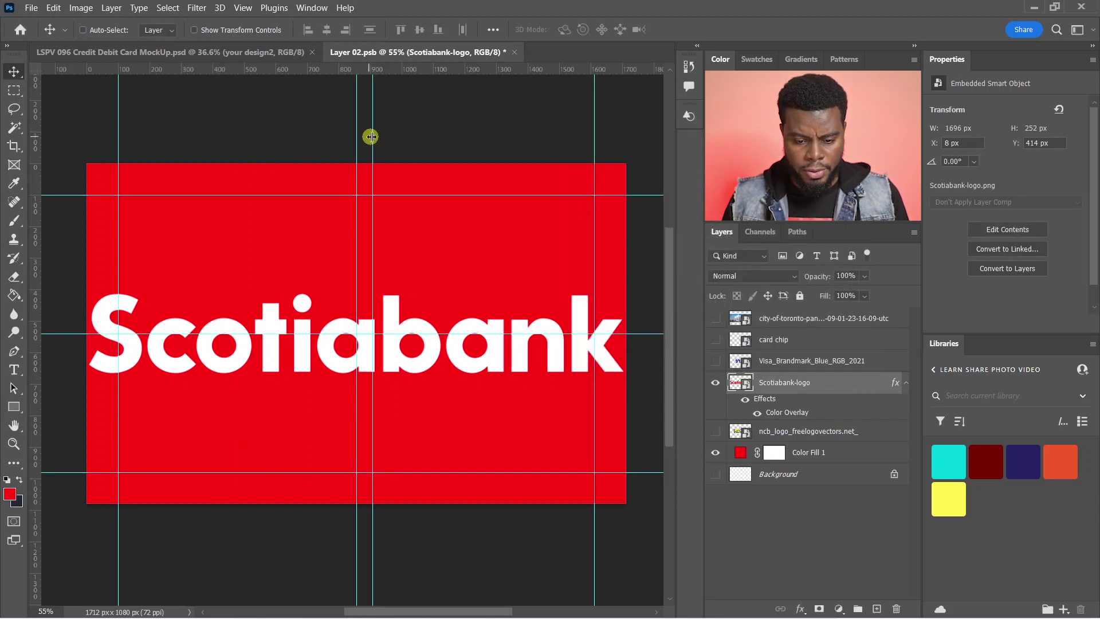
left_click_drag(373, 134, 37, 142)
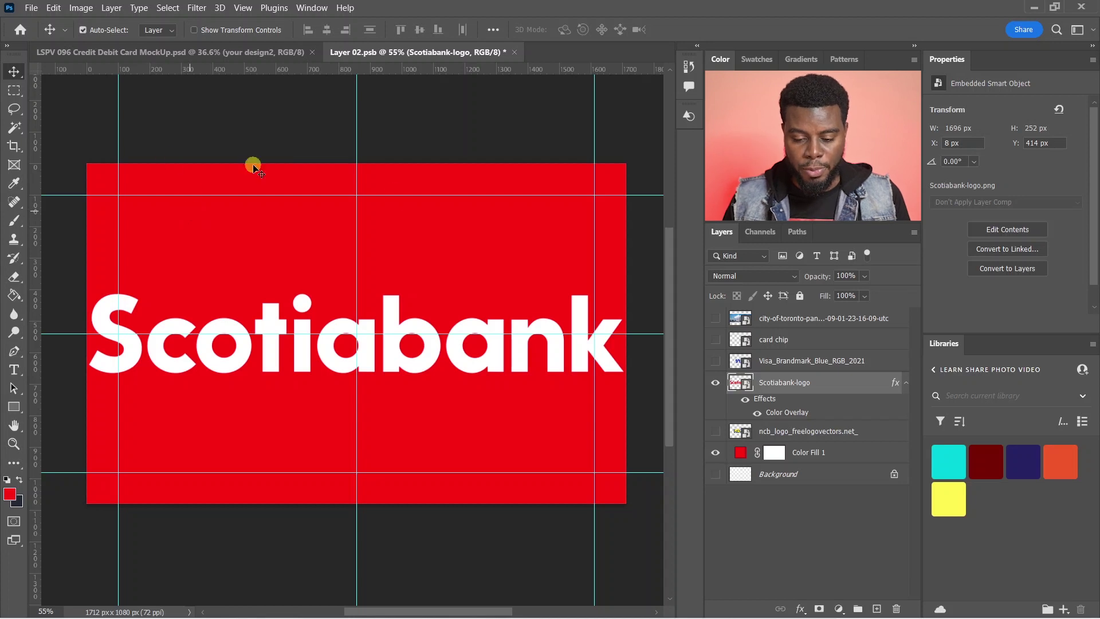
key("ctrl")
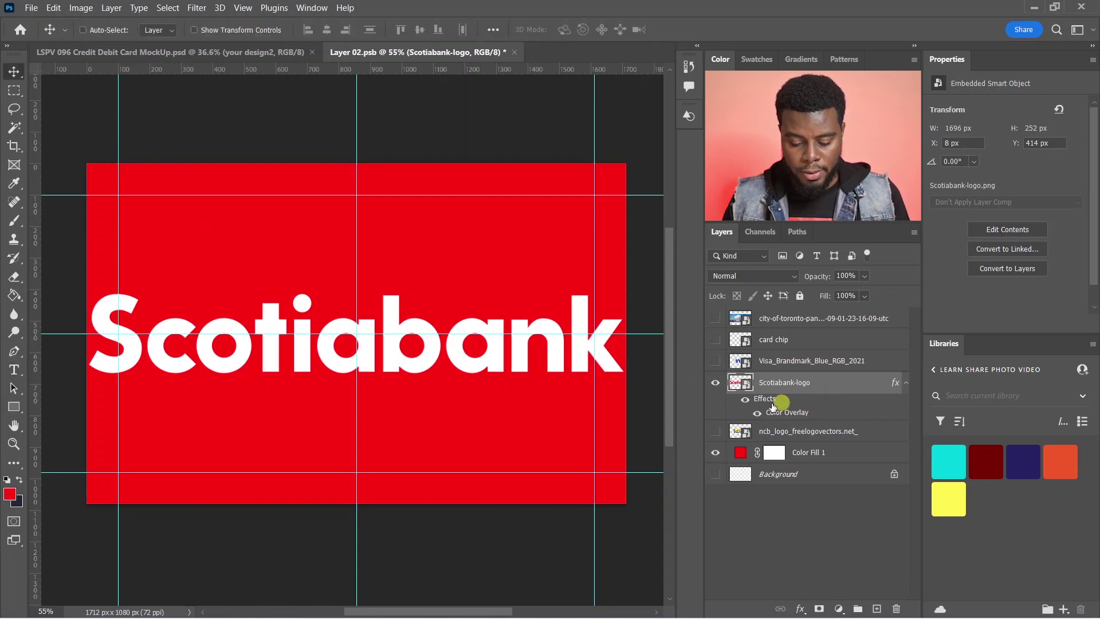
- Scale down the Scotiabank logo and set it in the top-left margin corner
key("ctrl+t")
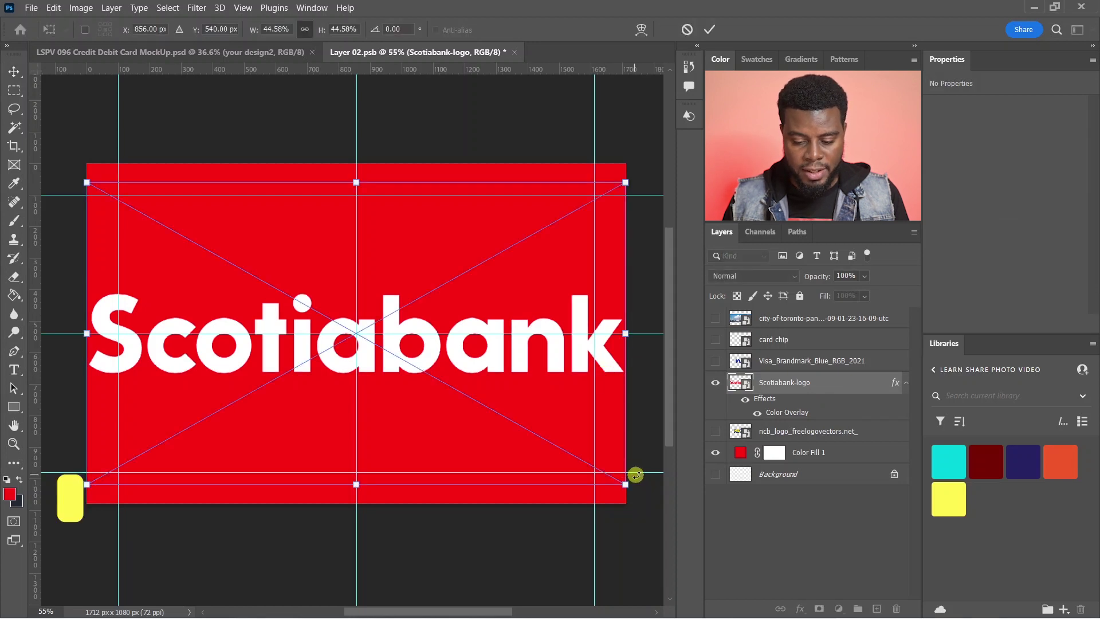
left_click_drag(627, 484, 245, 262)
left_click_drag(146, 235, 178, 211)
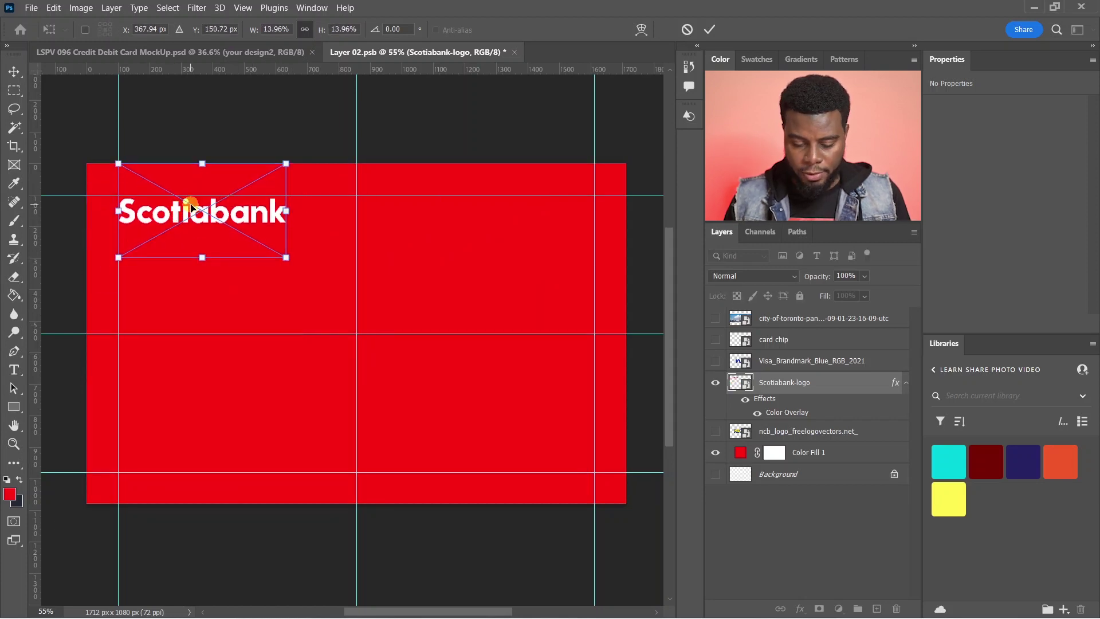
double_click(194, 209)
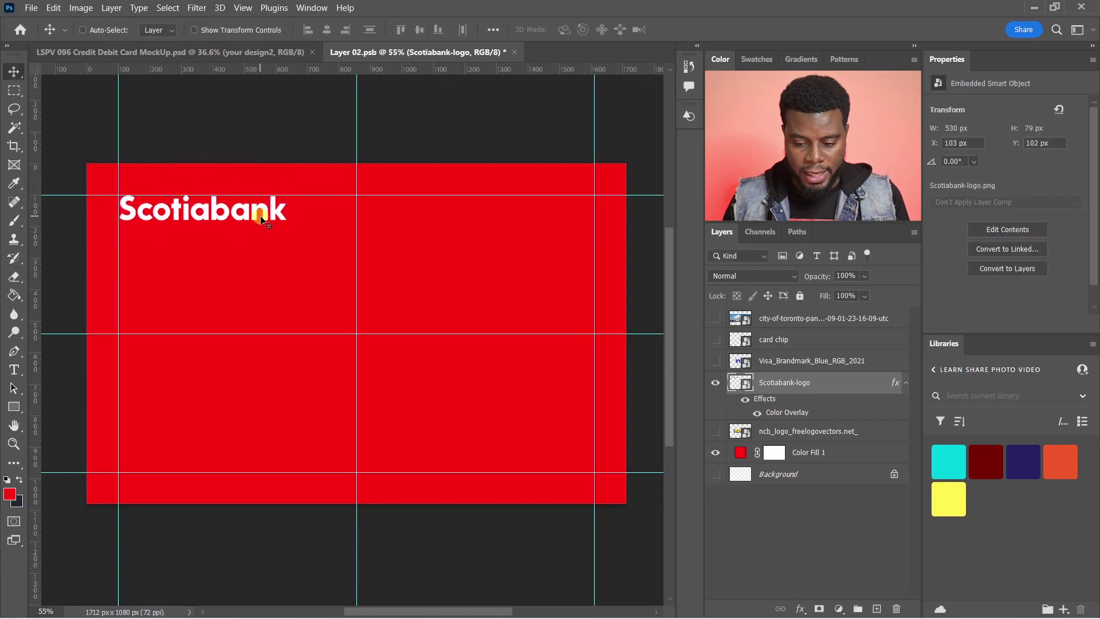
left_click(716, 361)
- Give the VISA logo a white Color Overlay layer style
left_click(469, 329, "ctrl")
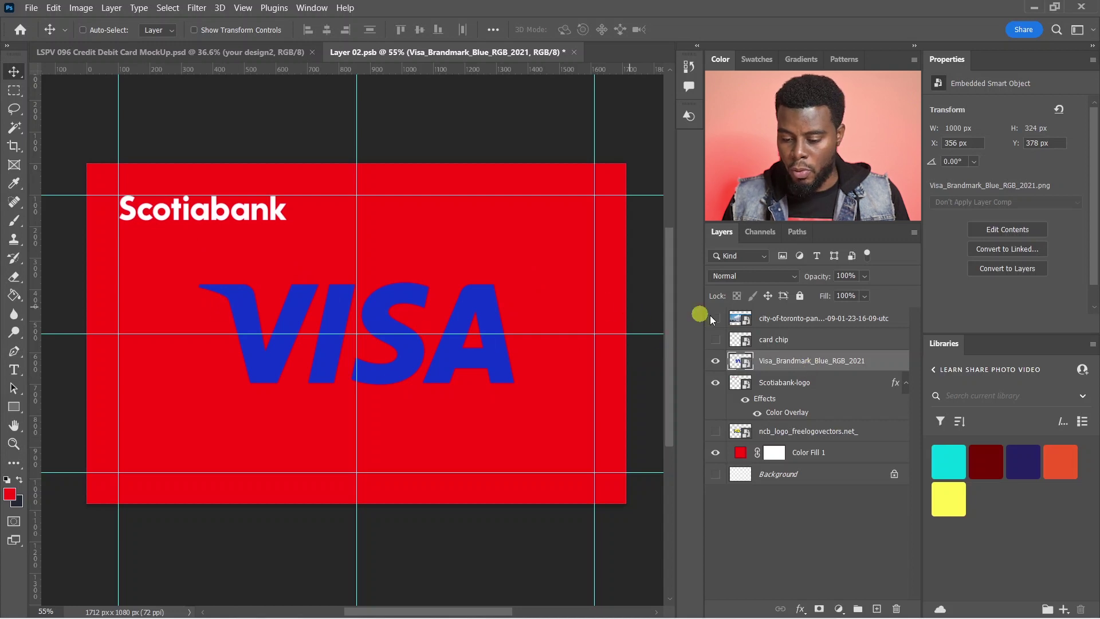
double_click(891, 361)
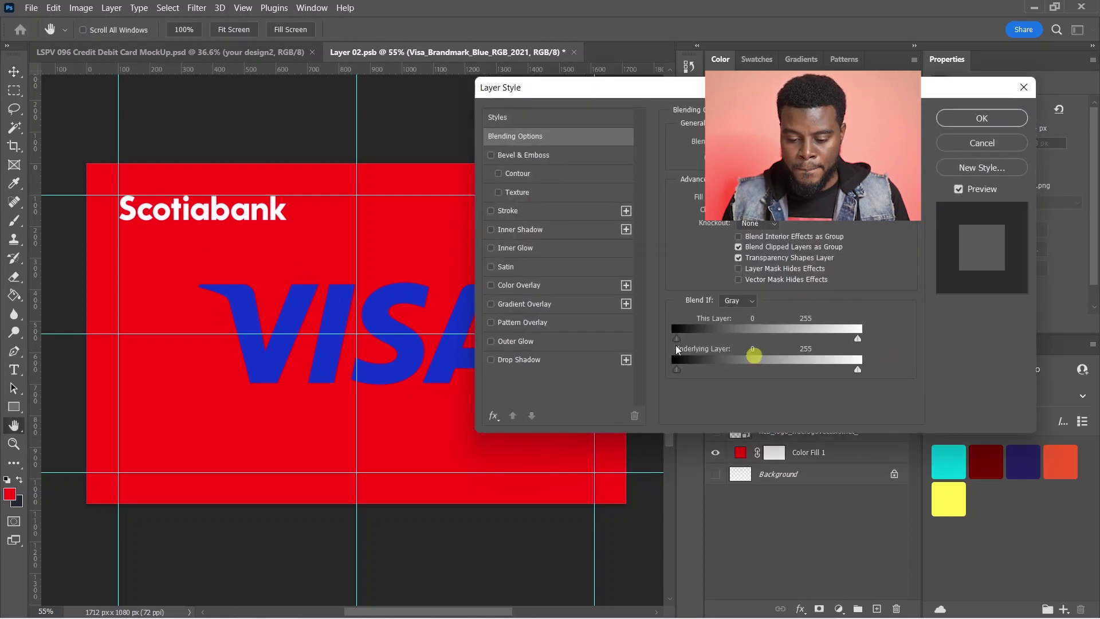
left_click(519, 285)
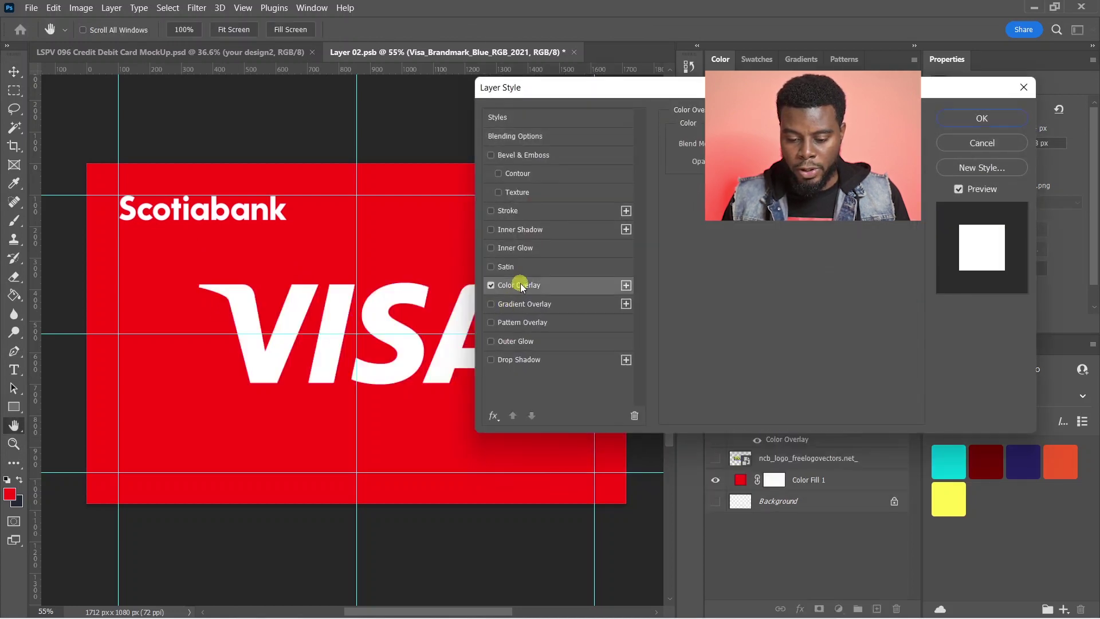
left_click(981, 118)
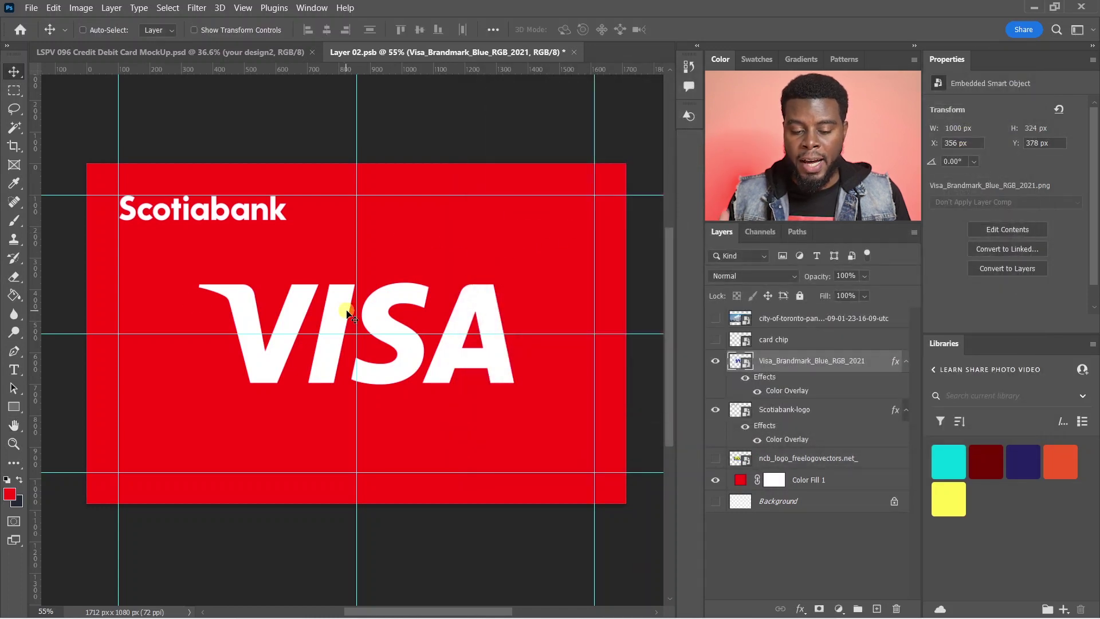
- Shrink the VISA logo to 384 × 125 px and place it in the top-right margin corner
key("ctrl+t")
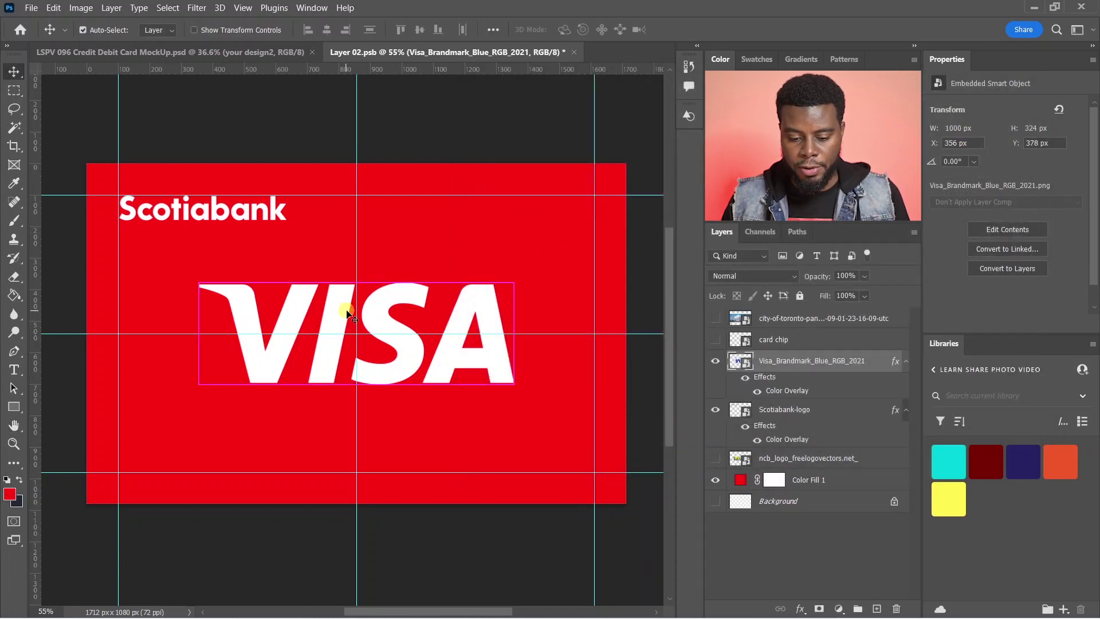
left_click_drag(201, 385, 363, 338)
left_click_drag(434, 320, 512, 227)
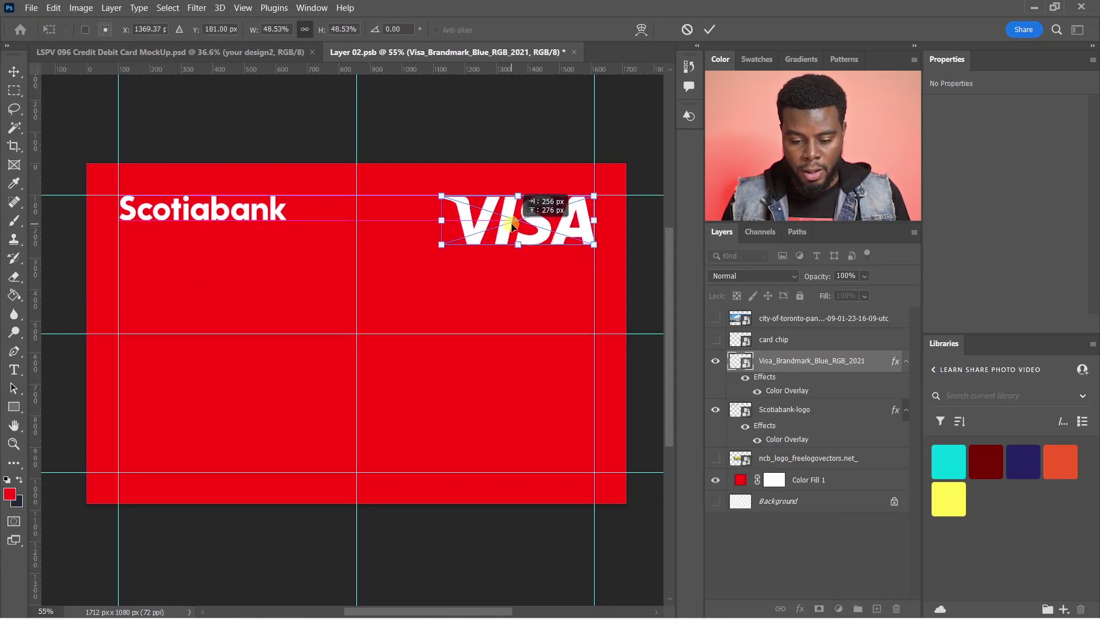
left_click_drag(441, 244, 469, 227)
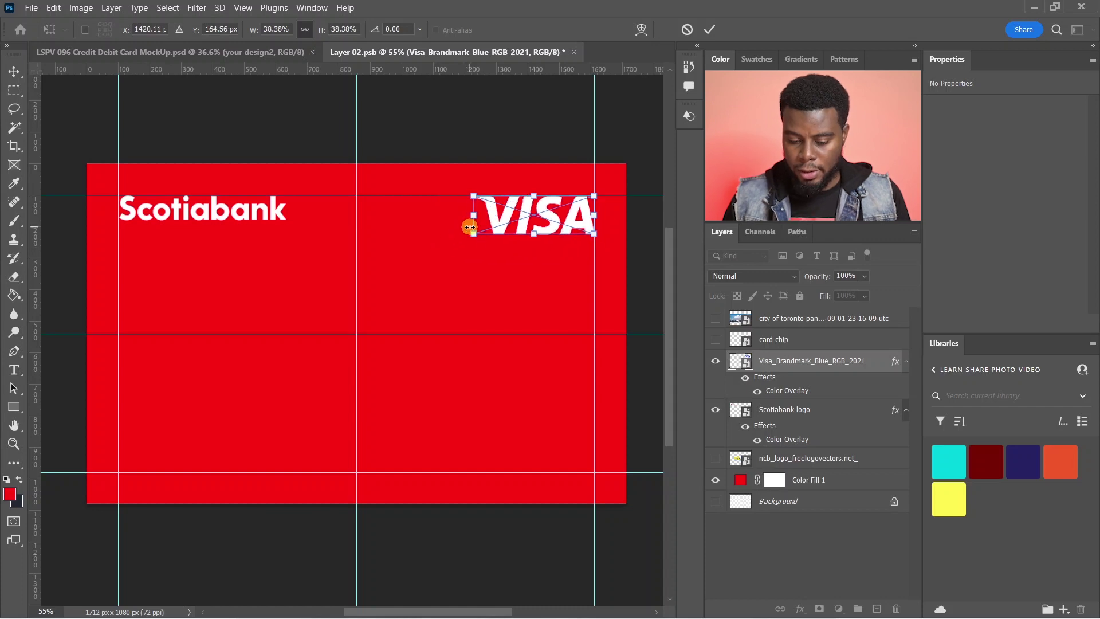
key("Return")
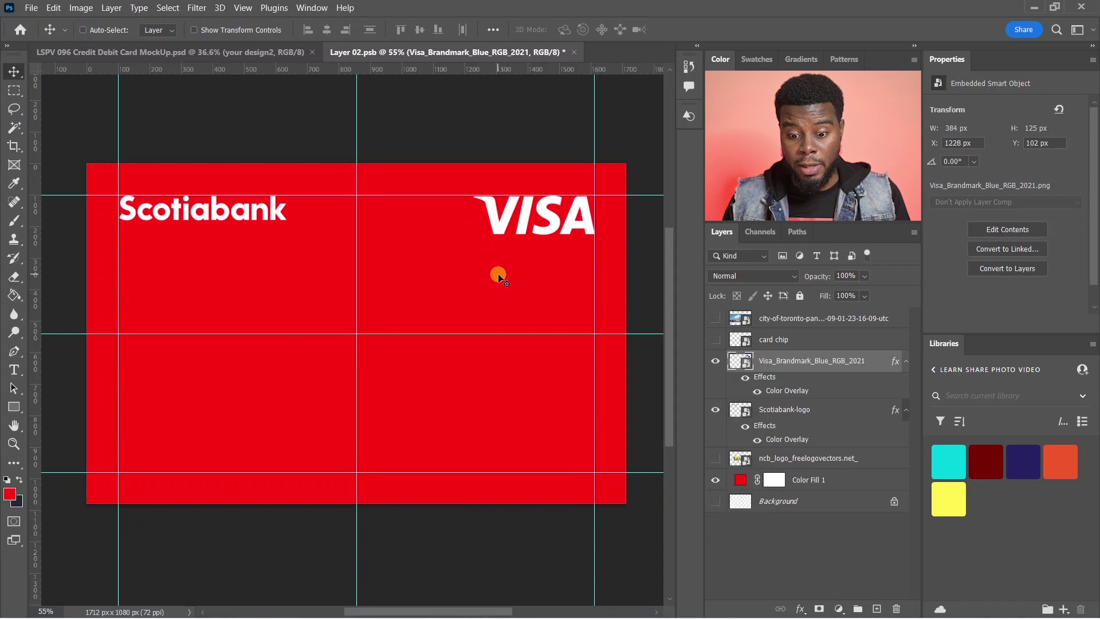
key("t")
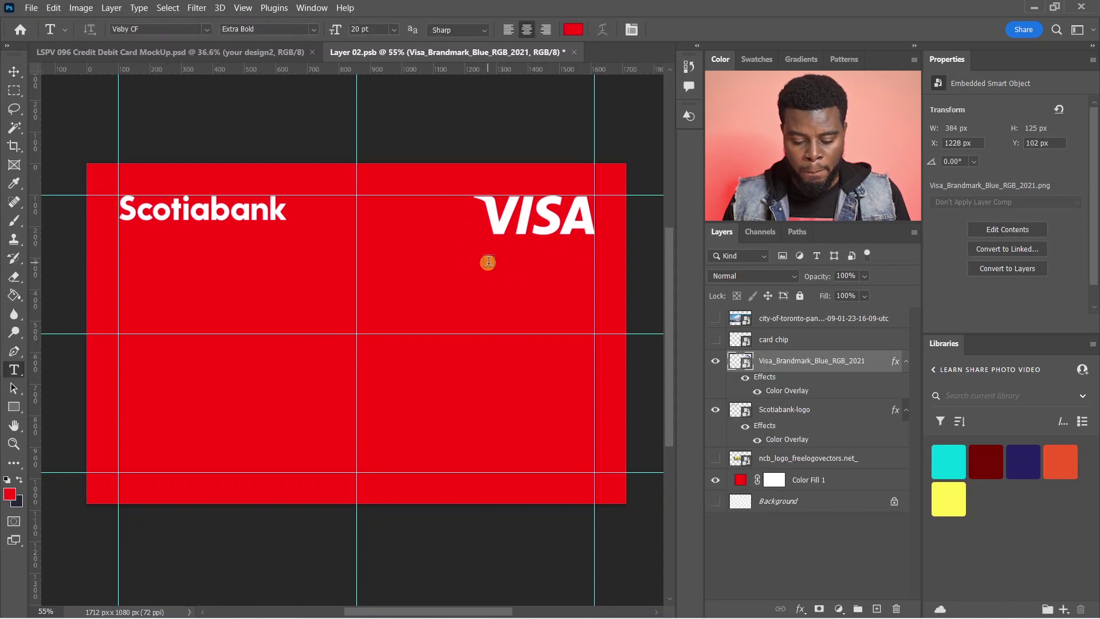
- Type white (ffffff) 'DEBIT' text just below the VISA logo
left_click(483, 262)
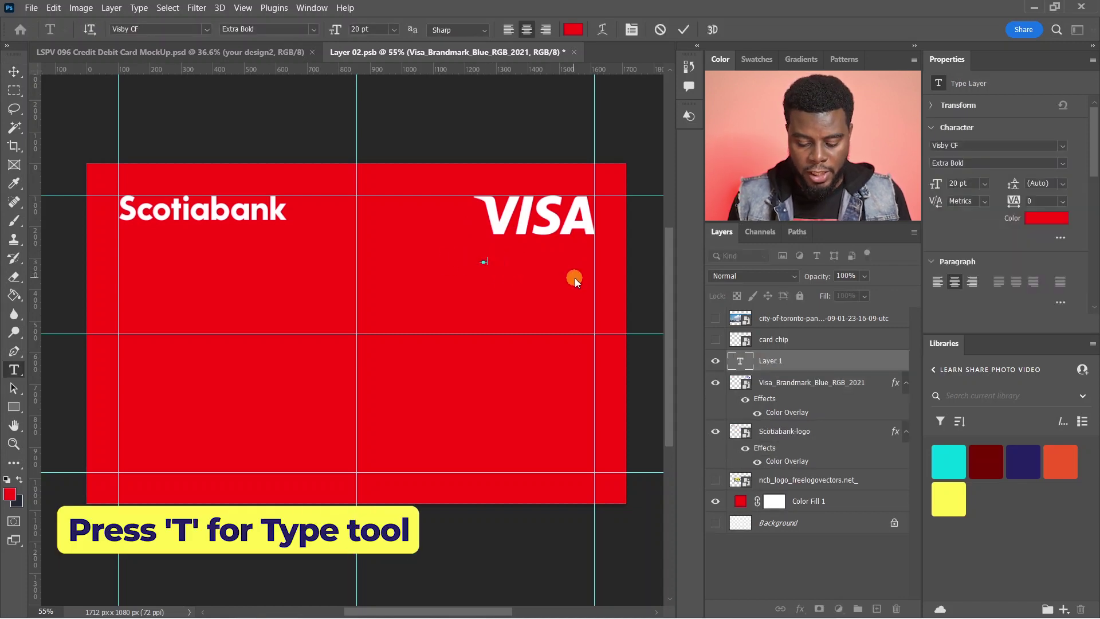
key("ctrl+a")
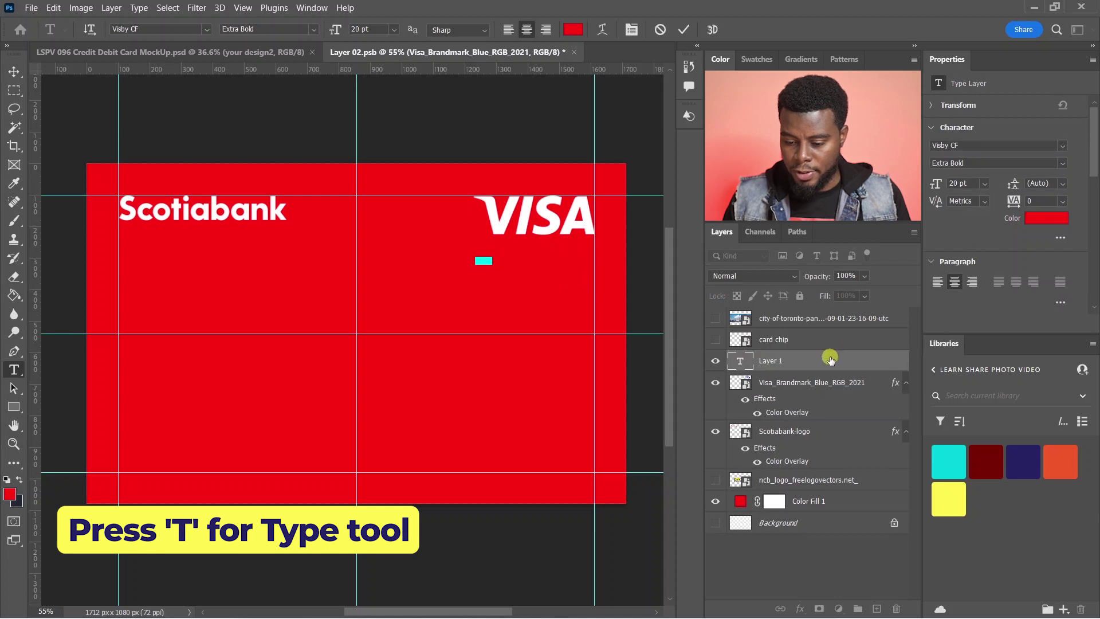
type("DEBIT")
left_click(1046, 218)
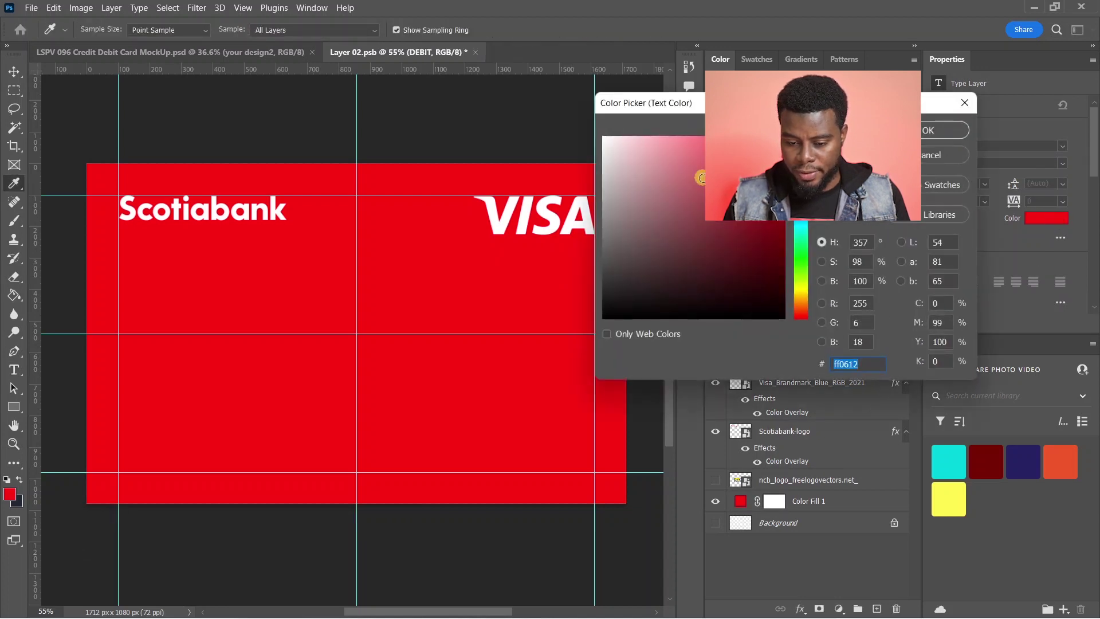
type("ffffff")
left_click(947, 132)
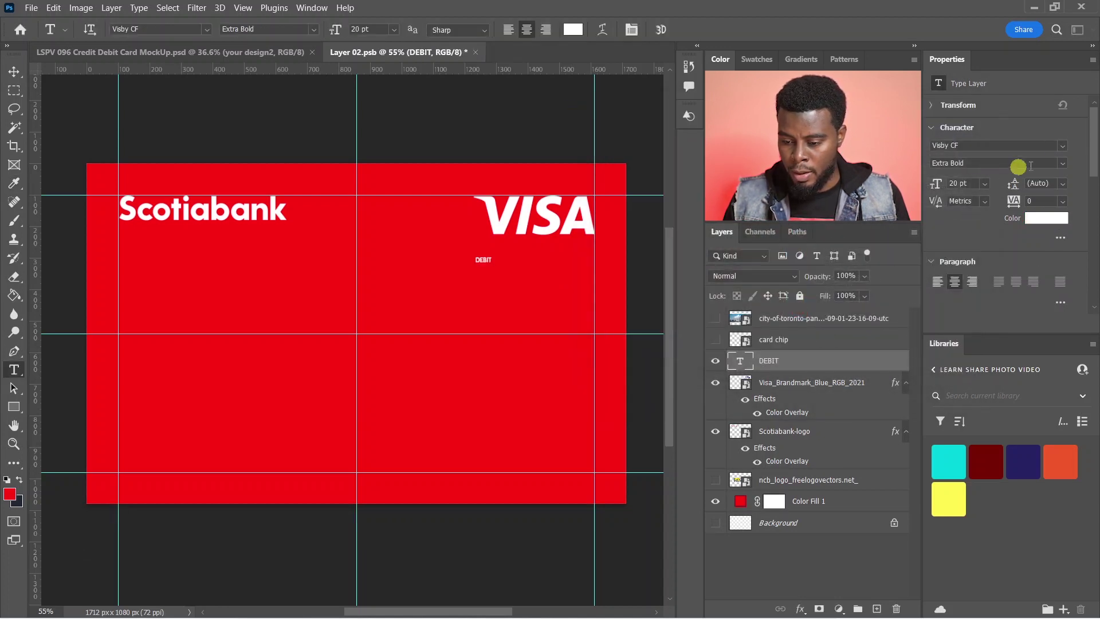
- Set the DEBIT text to 48 pt Arial Narrow with 400 tracking
left_click(985, 183)
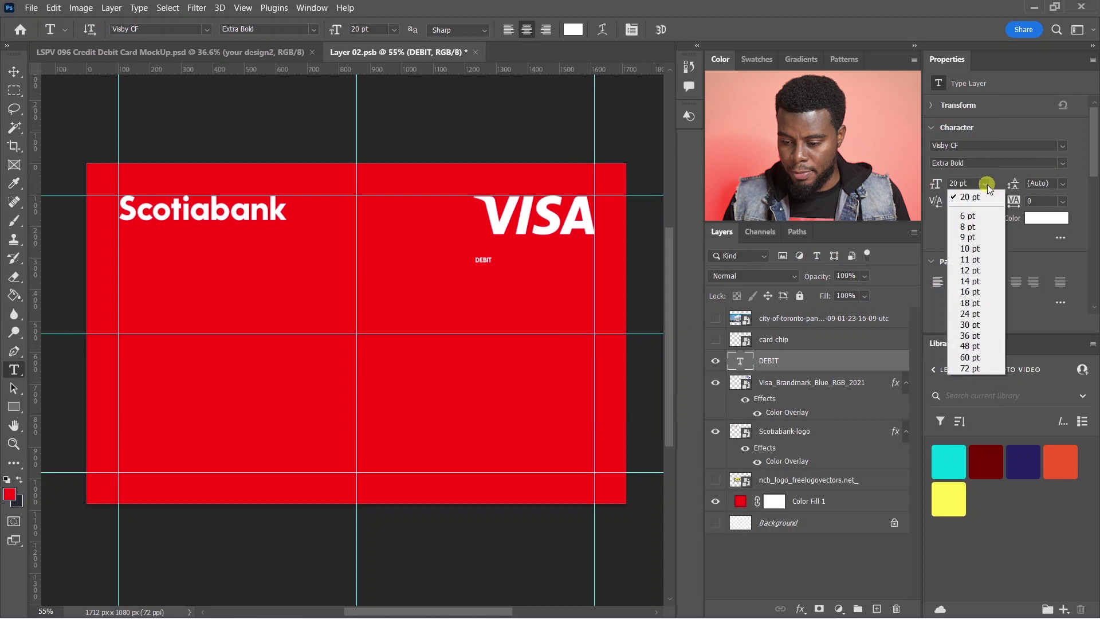
left_click(975, 347)
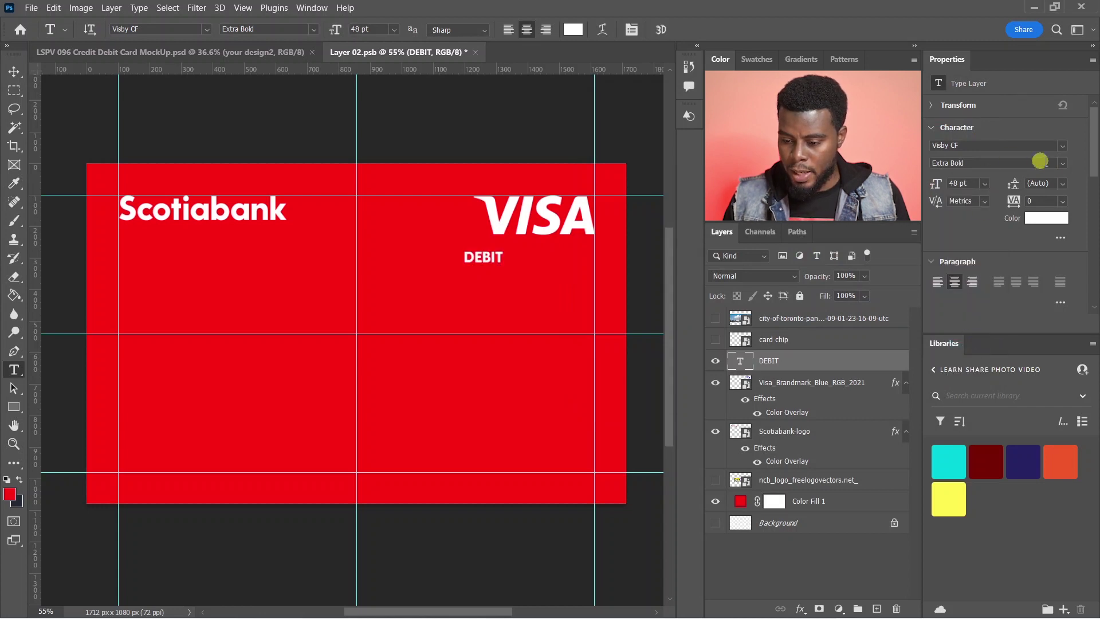
type("arial")
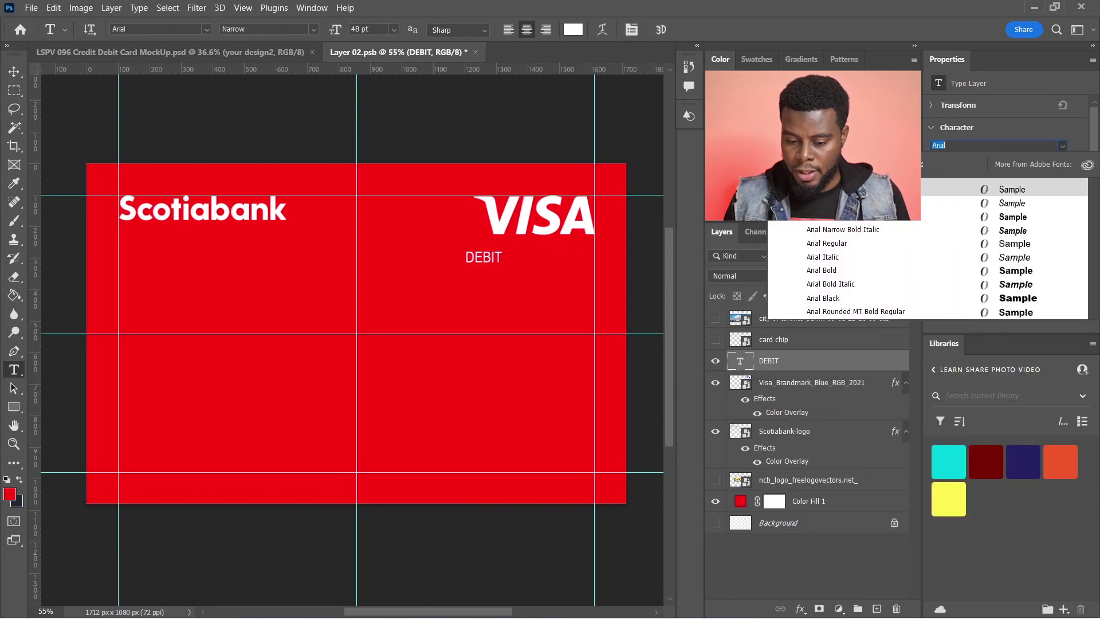
key("Return")
left_click(1063, 200)
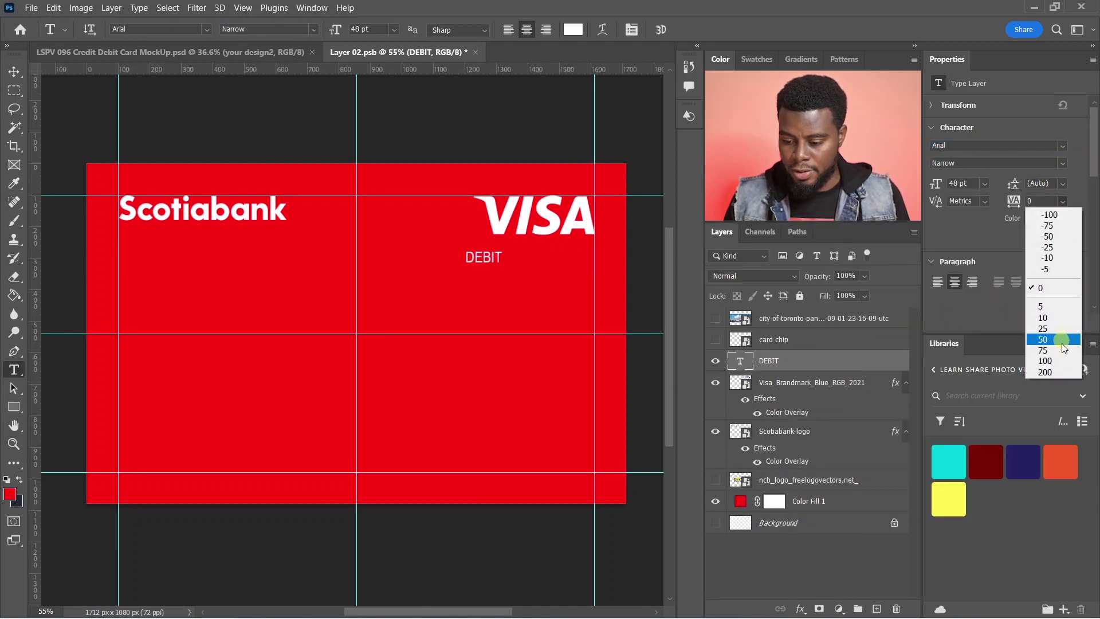
left_click(1061, 370)
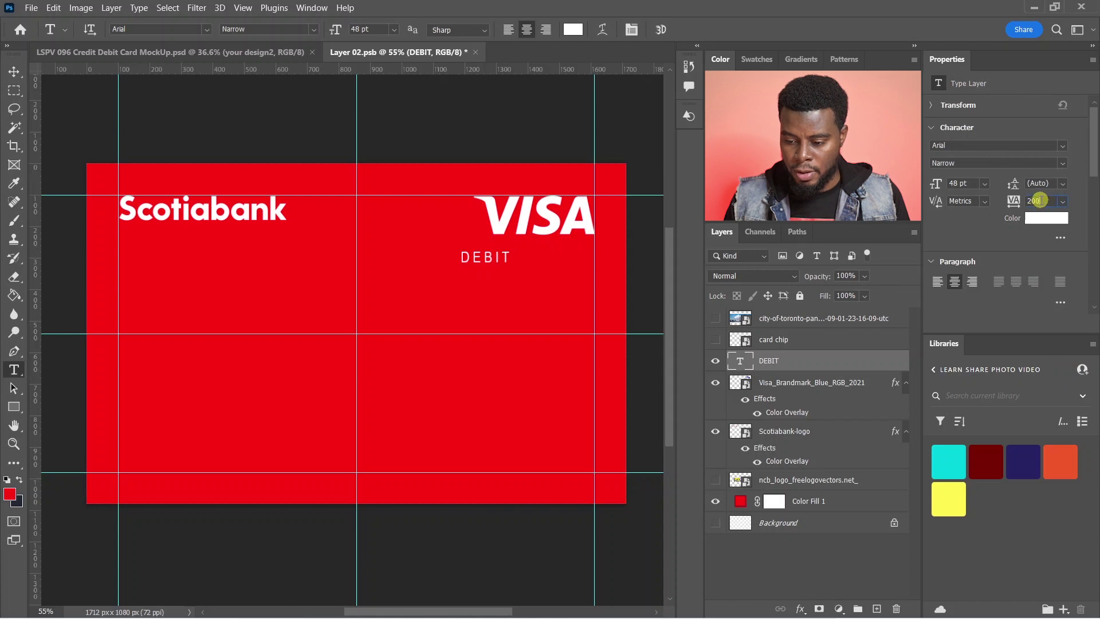
key("Tab")
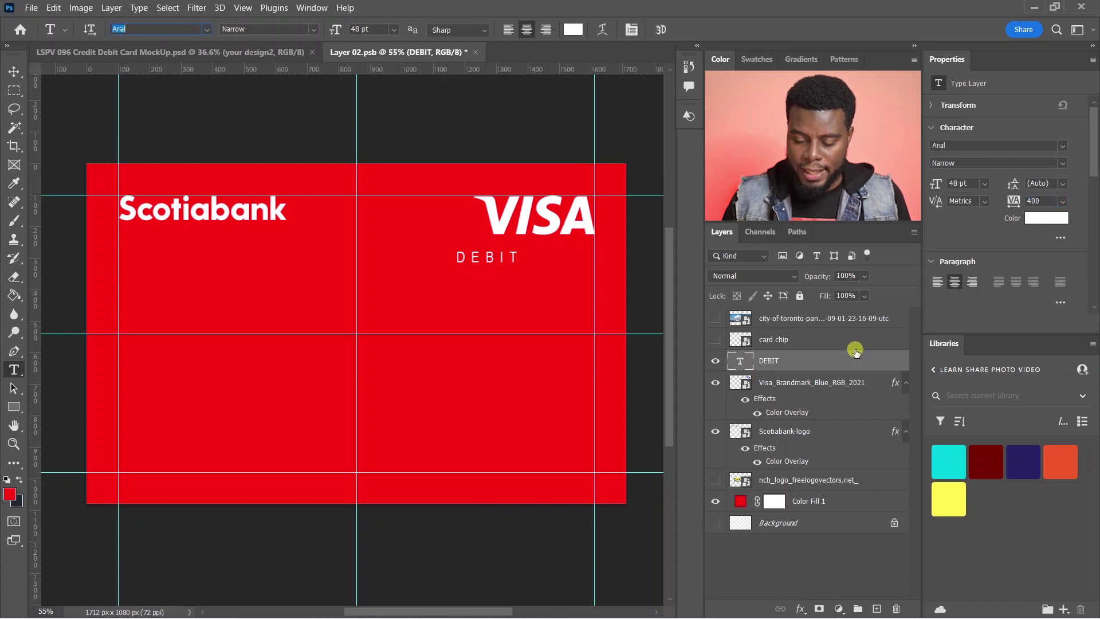
type("a")
key("Escape")
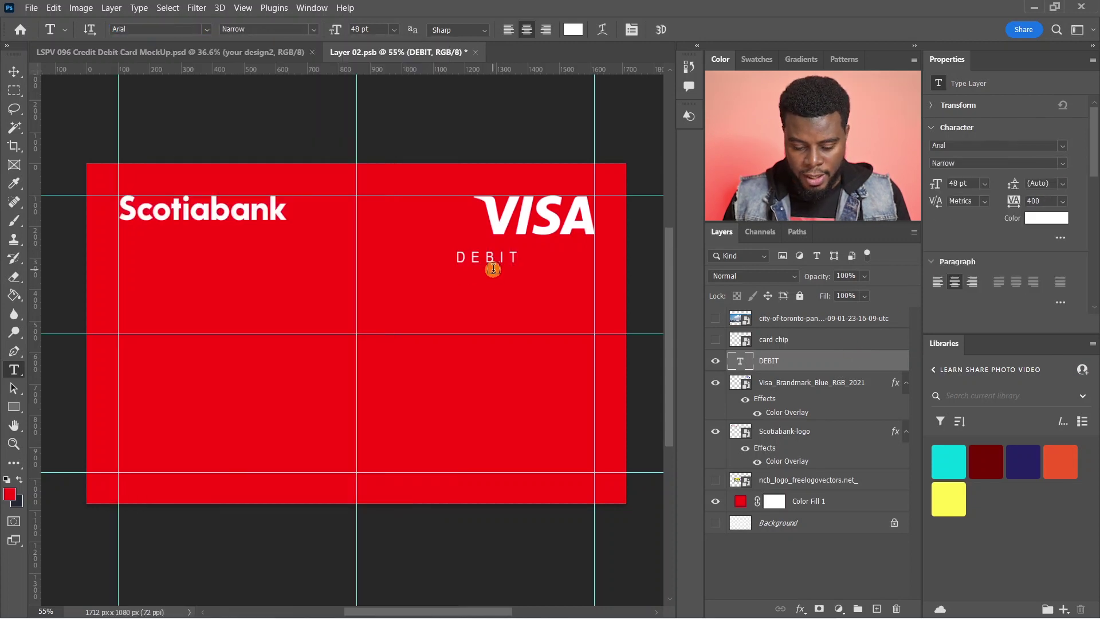
key("v")
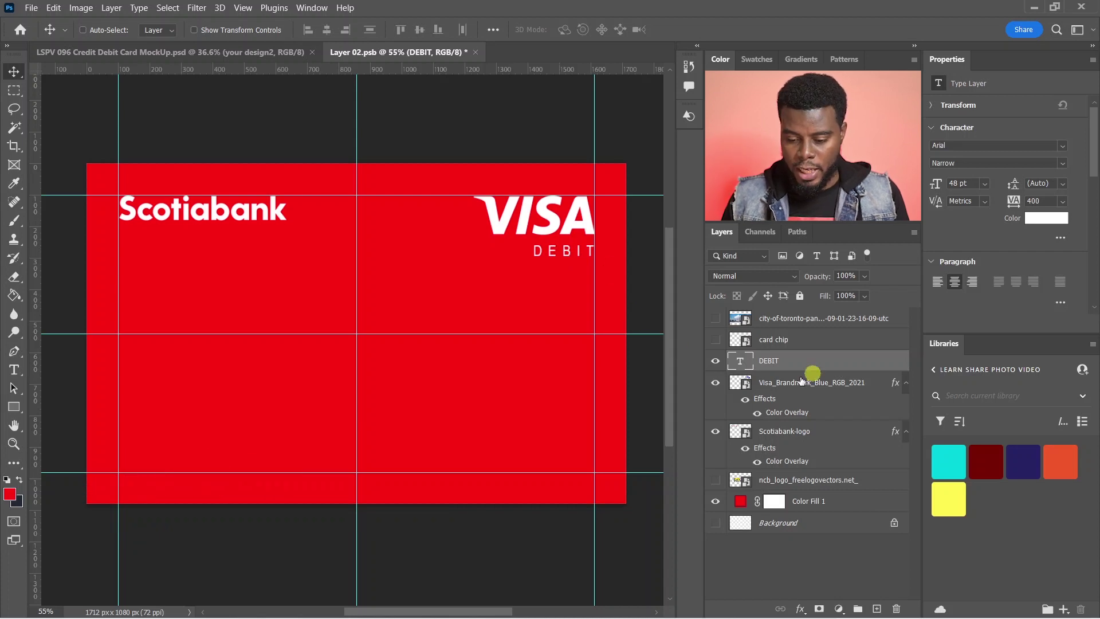
- Show the card chip, enlarge it to 264 × 190 px, and place it beneath the DEBIT text
left_click(715, 340)
left_click(777, 343)
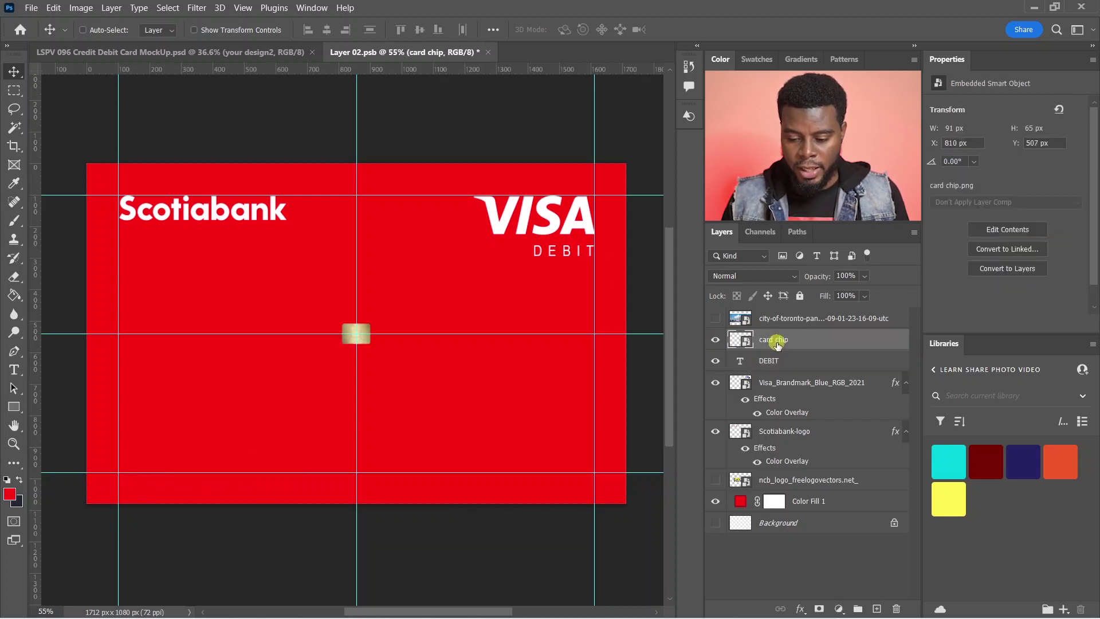
key("ctrl+t")
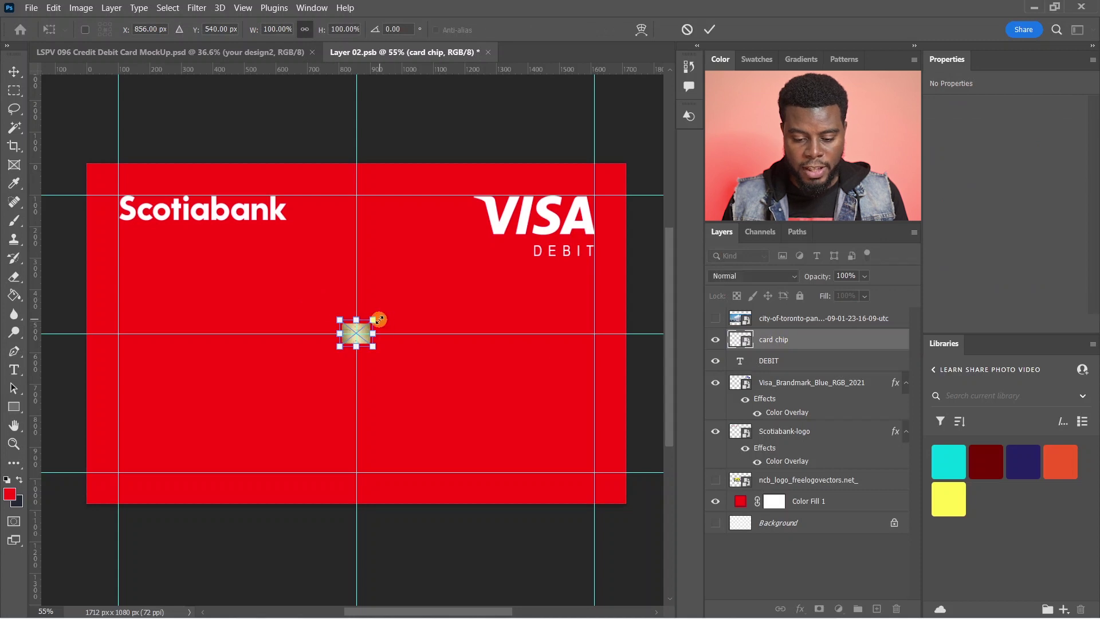
left_click_drag(380, 320, 438, 268)
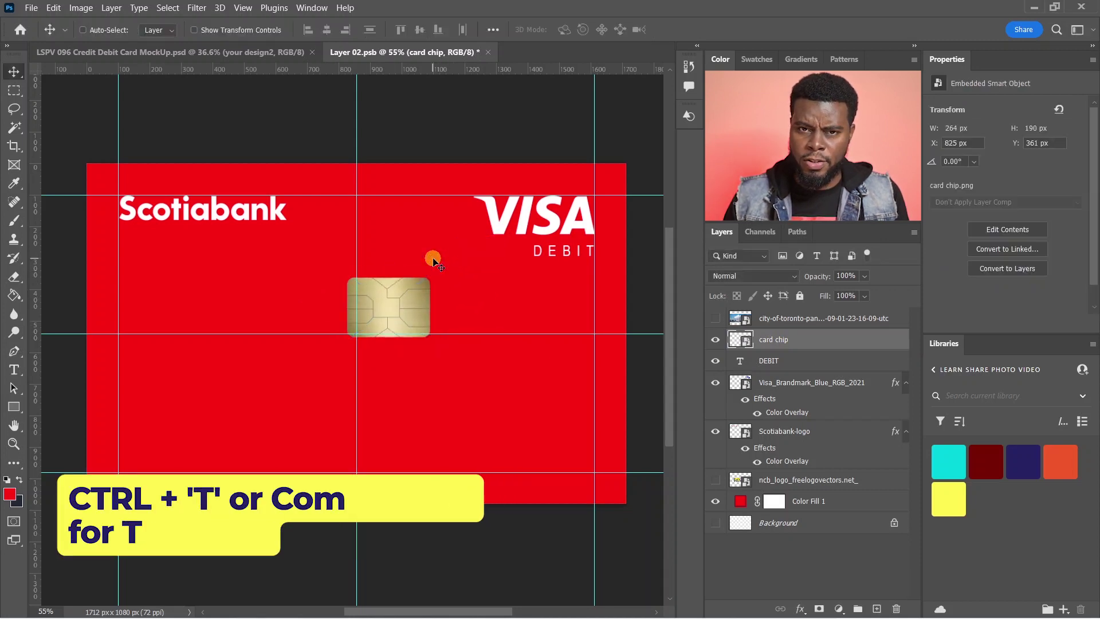
left_click_drag(397, 320, 534, 313)
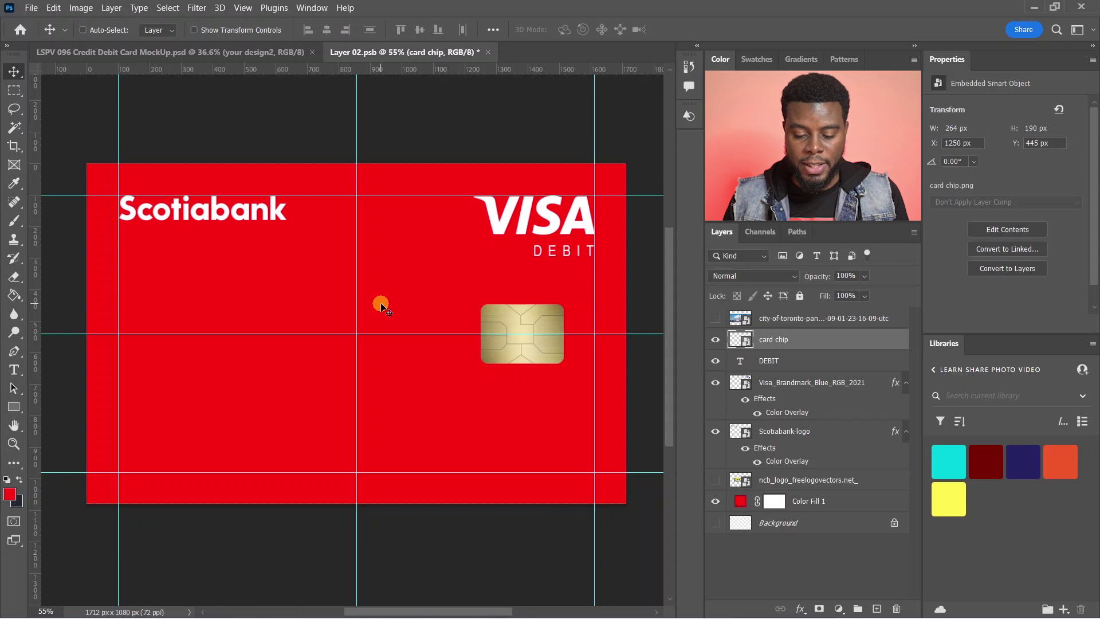
- Add white 'LEARN SHARE PHOTO VIDEO' text in the Credit Card font on the card's left
key("t")
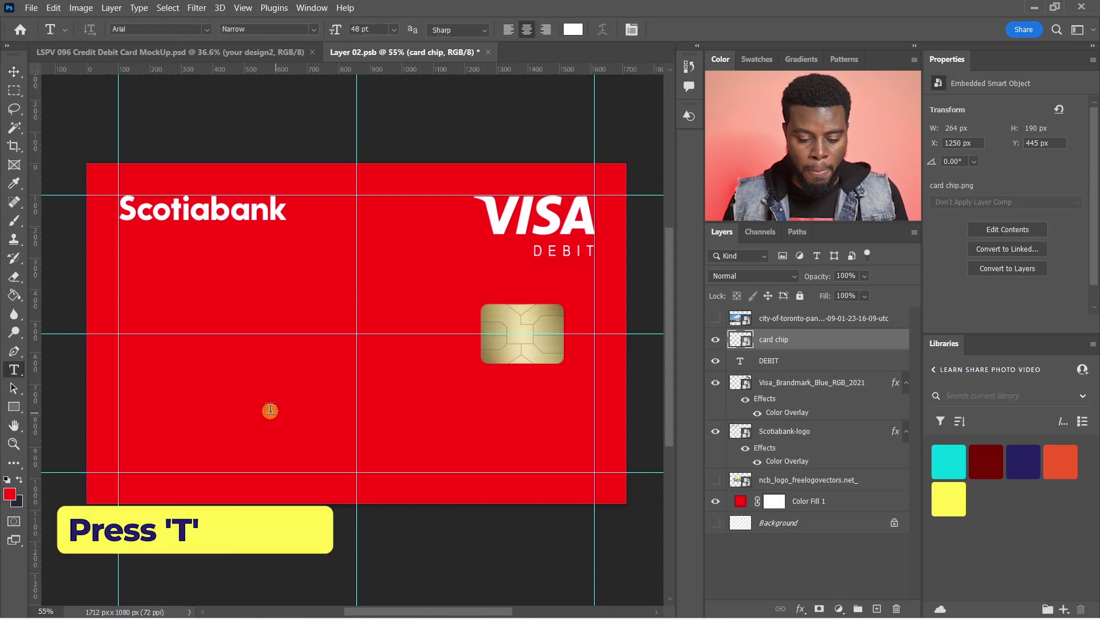
left_click(228, 379)
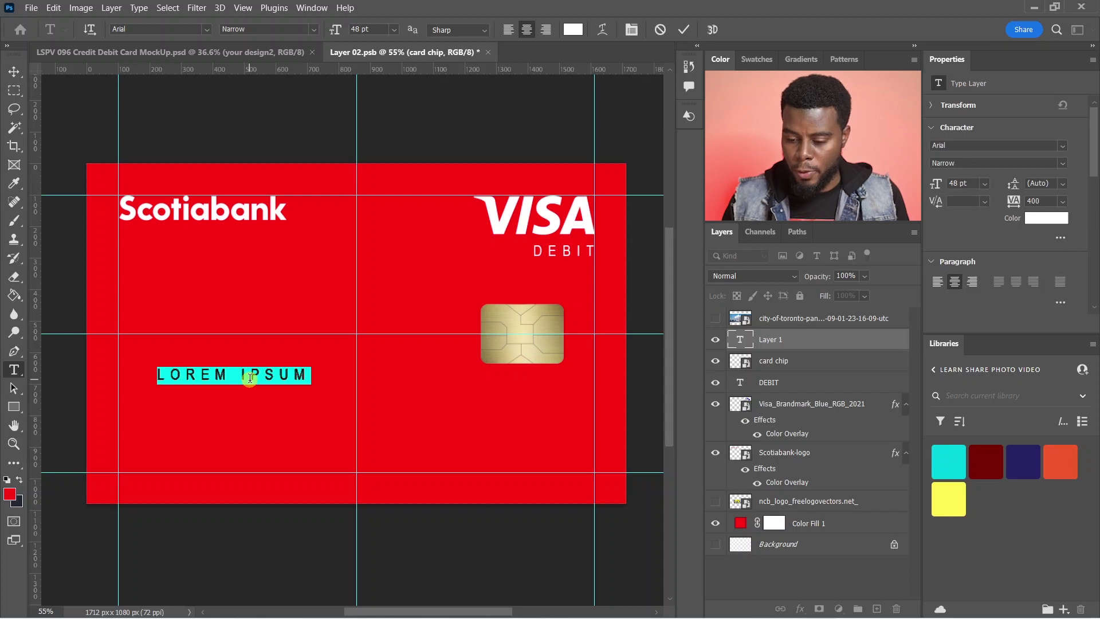
left_click(959, 146)
type("Credit Card")
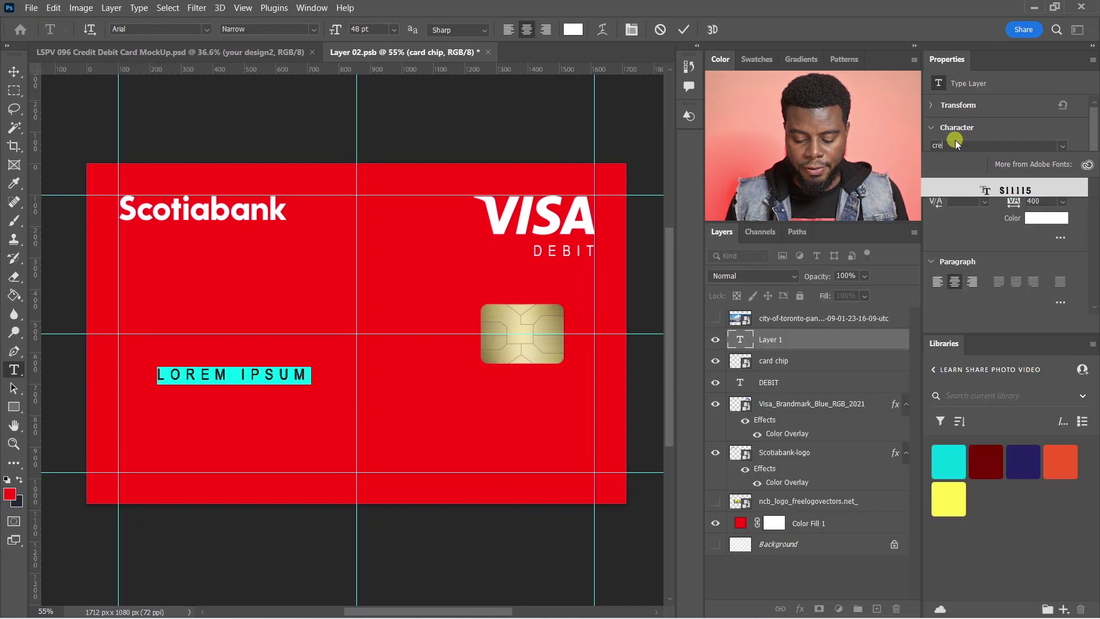
key("Return")
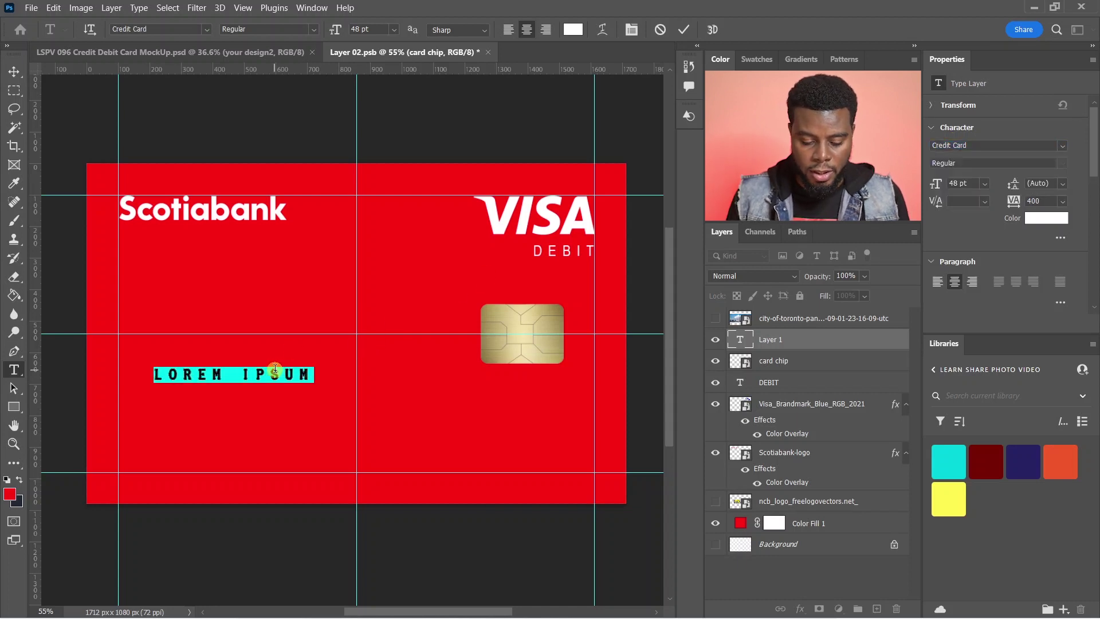
type("LEARN SHARE ")
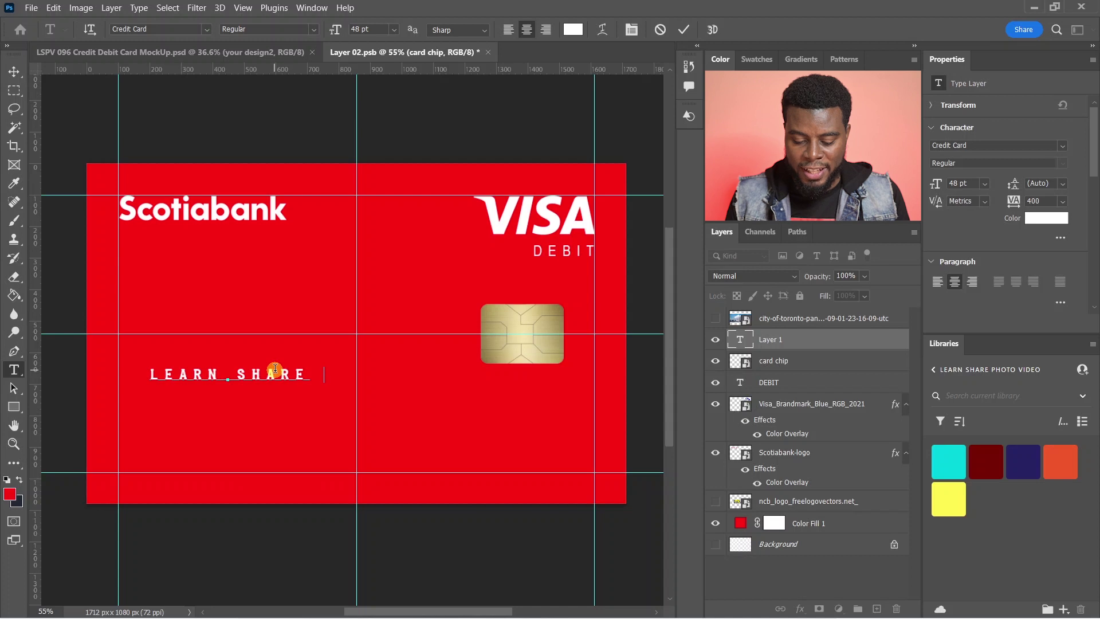
type("PHOTO VIDEOS")
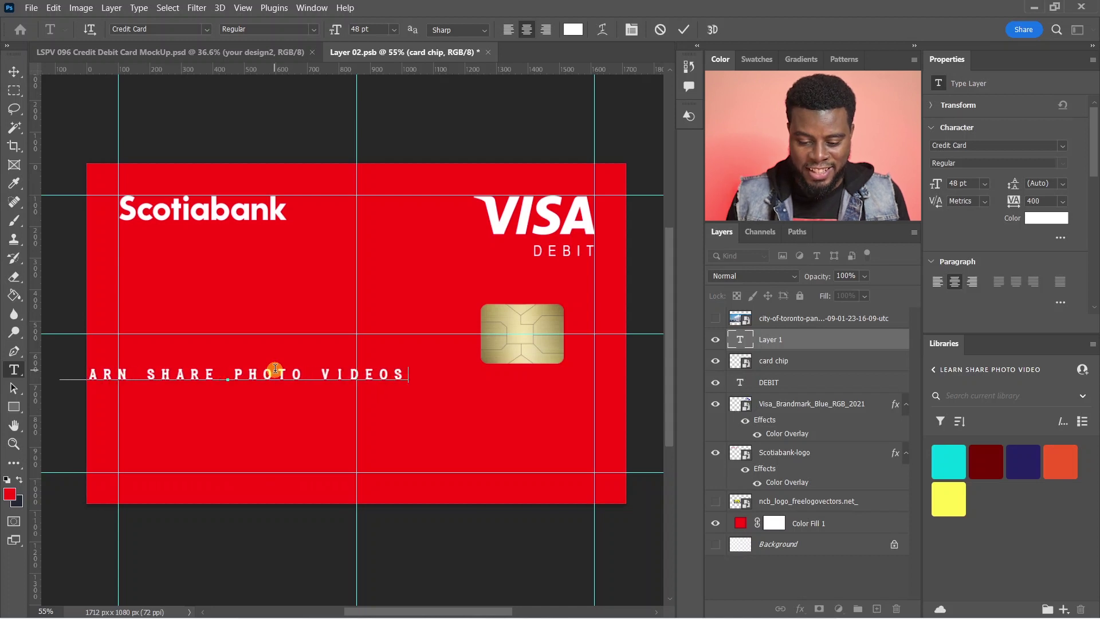
key("BackSpace")
key("ctrl+Return")
- Reset the tagline's tracking to 0, move it to the card's lower left, and duplicate it
key("v")
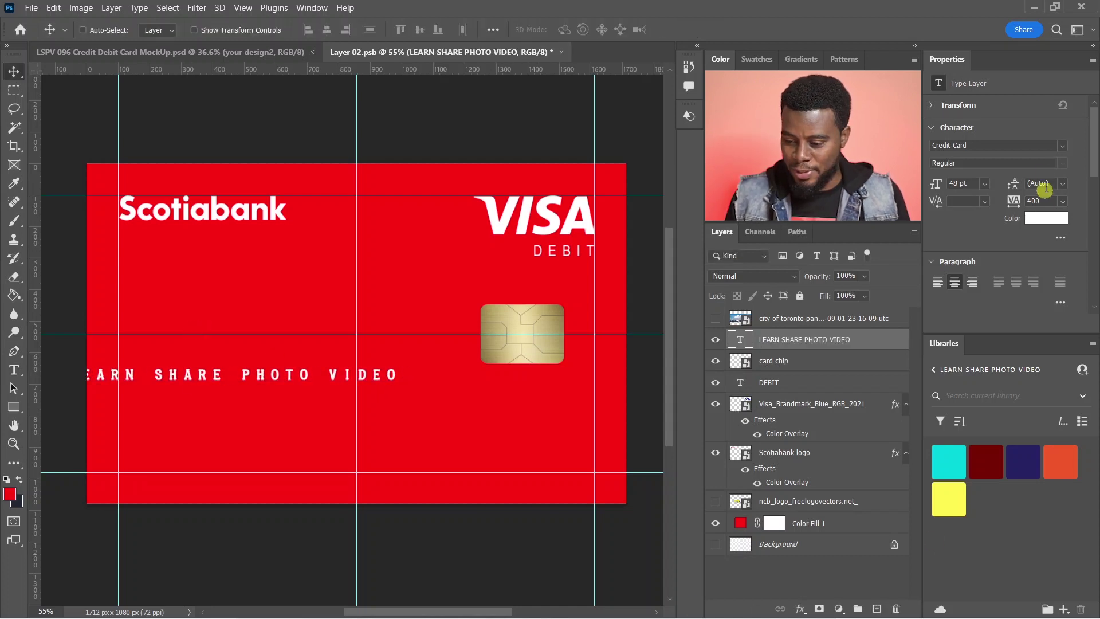
left_click(1063, 201)
left_click(1044, 284)
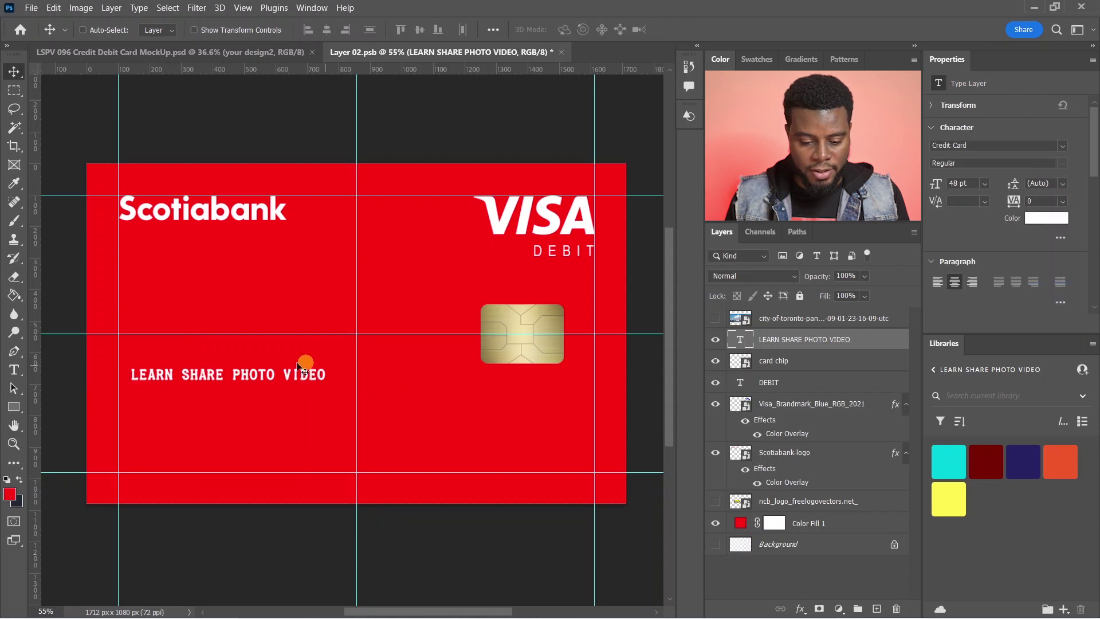
left_click_drag(257, 380, 246, 441)
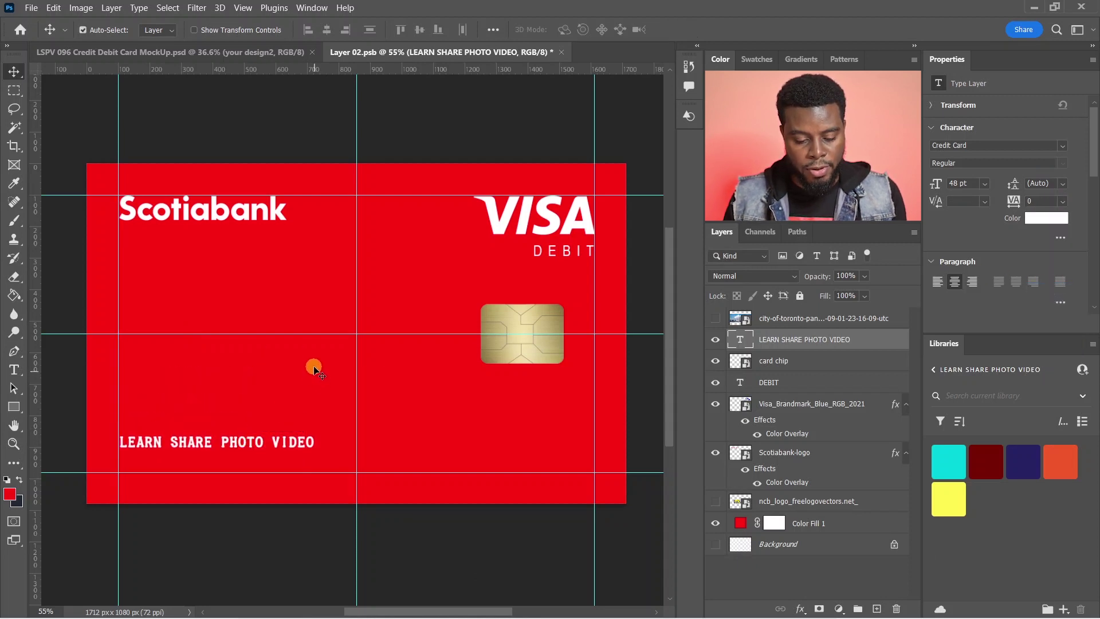
key("ctrl+j")
left_click_drag(209, 448, 205, 411)
double_click(205, 411)
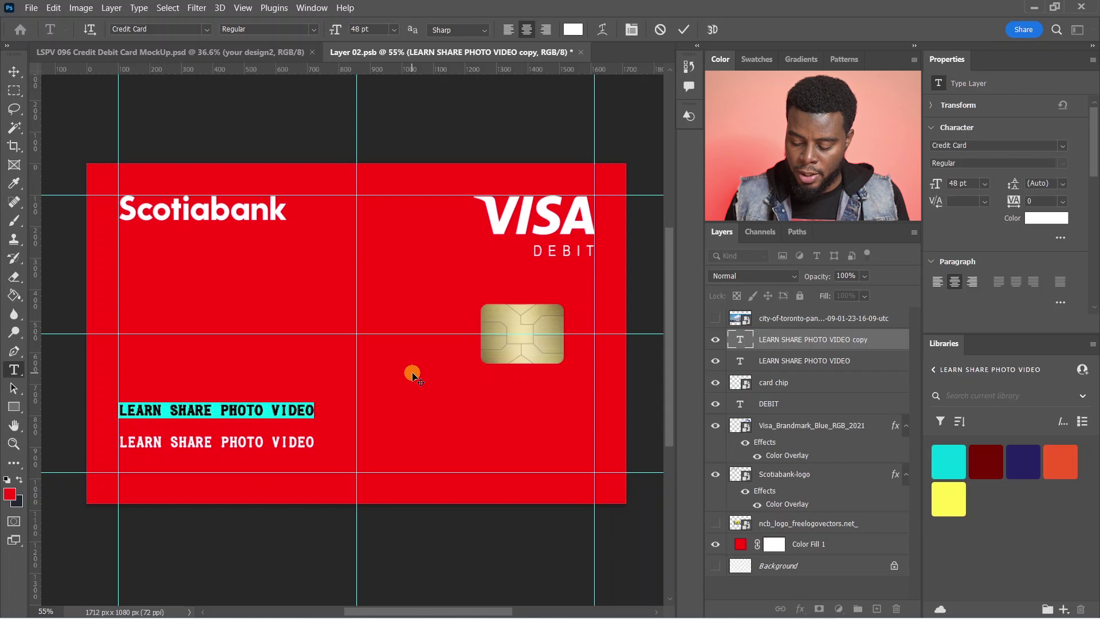
type("0000")
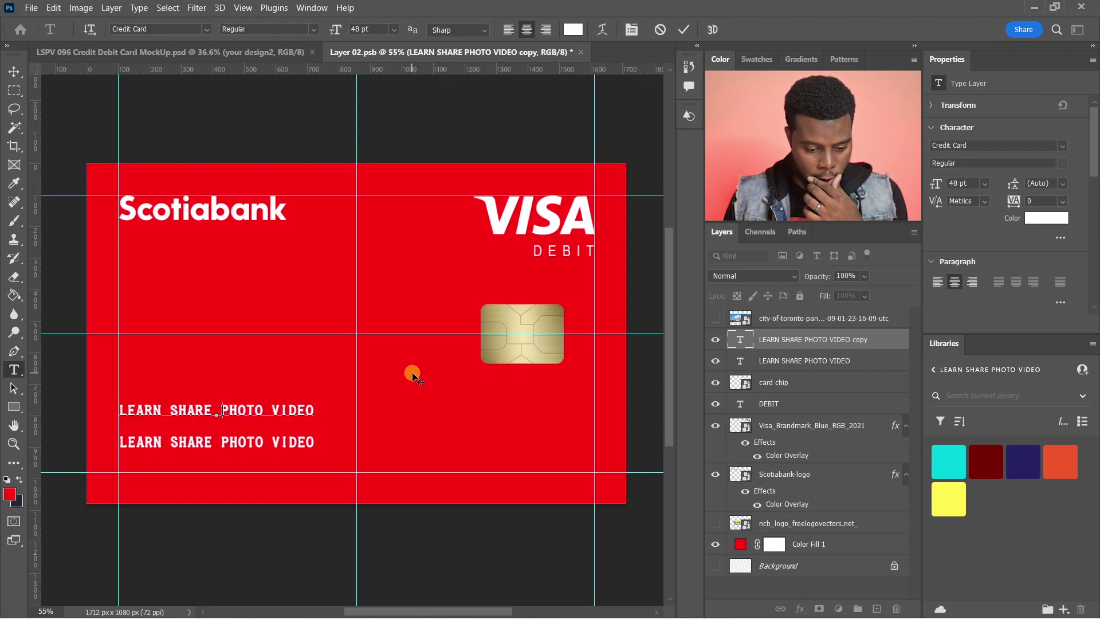
type(" 1")
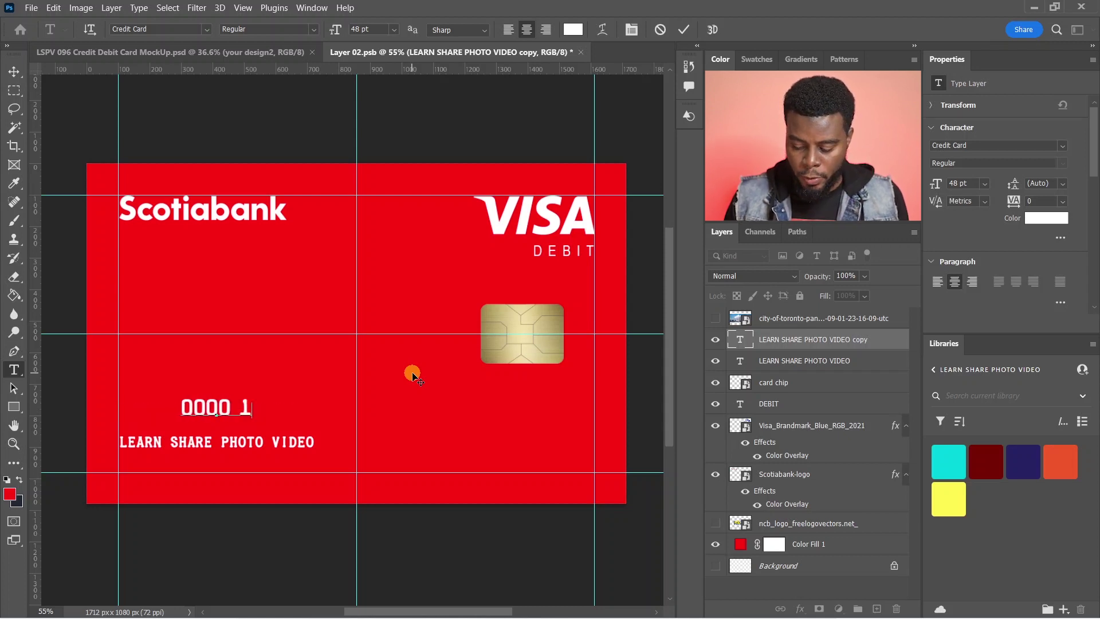
type("234 5")
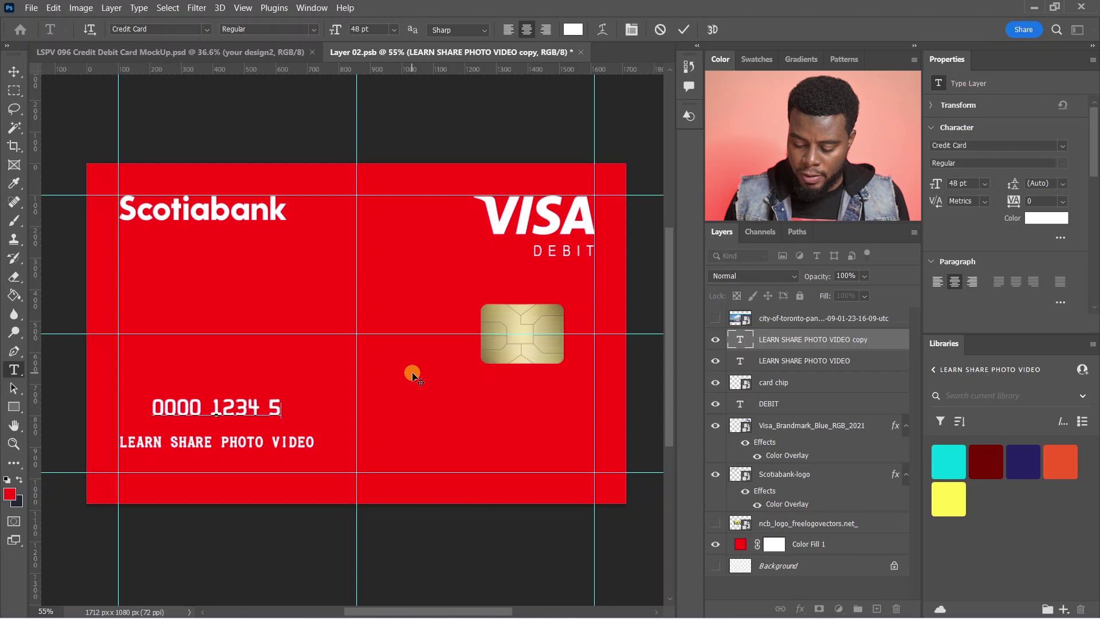
type("678 9000")
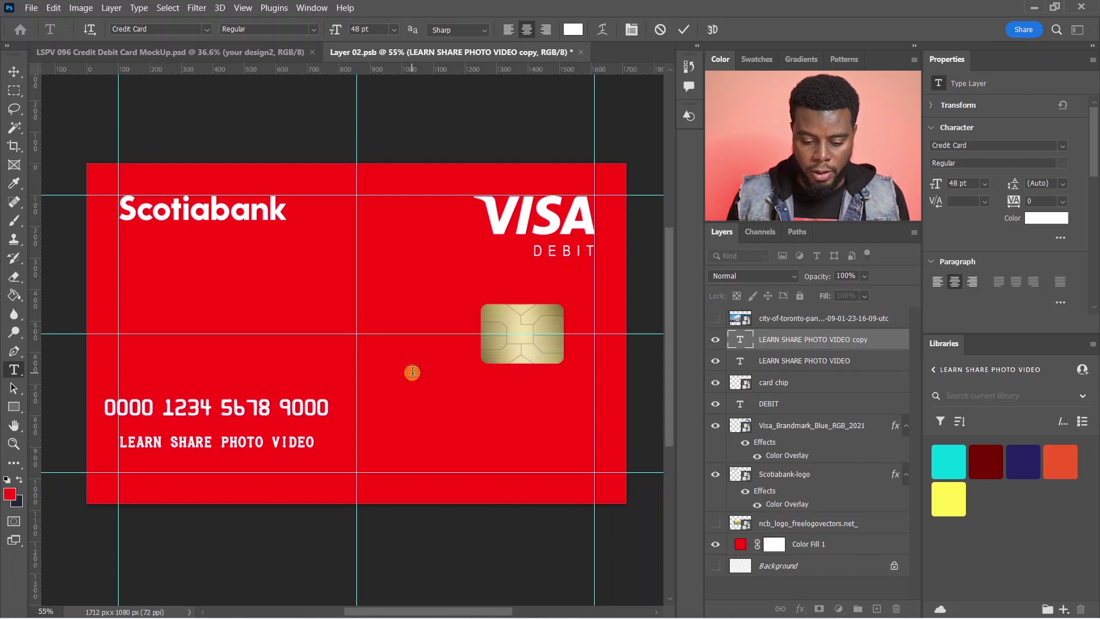
key("ctrl+Return")
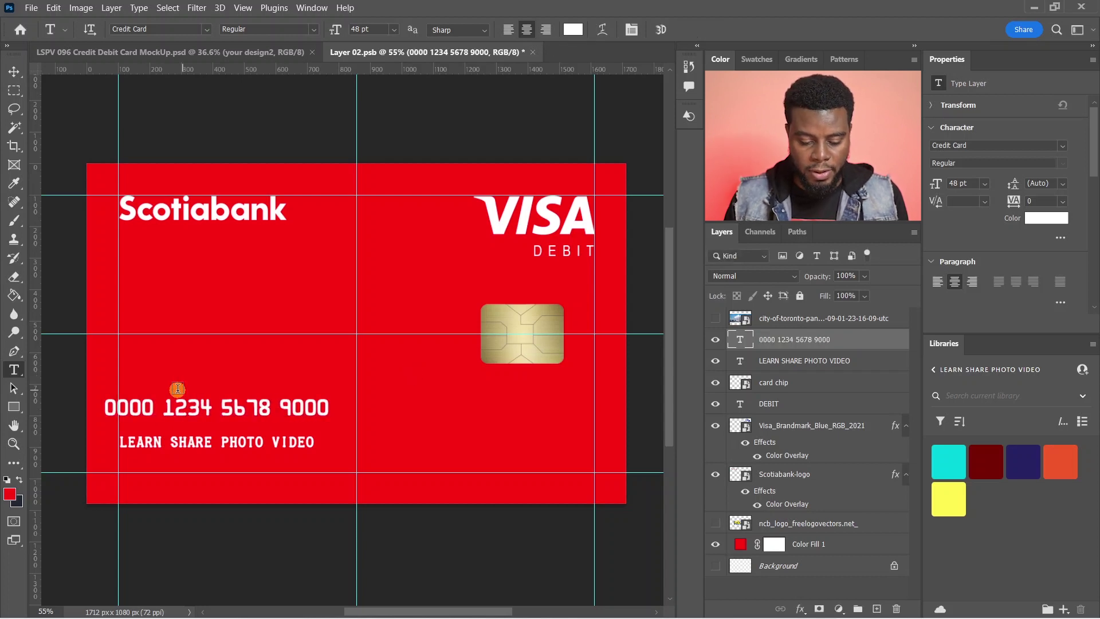
- Align the card number with the left guide and change its first digit to 4
key("v")
left_click_drag(185, 408, 201, 408)
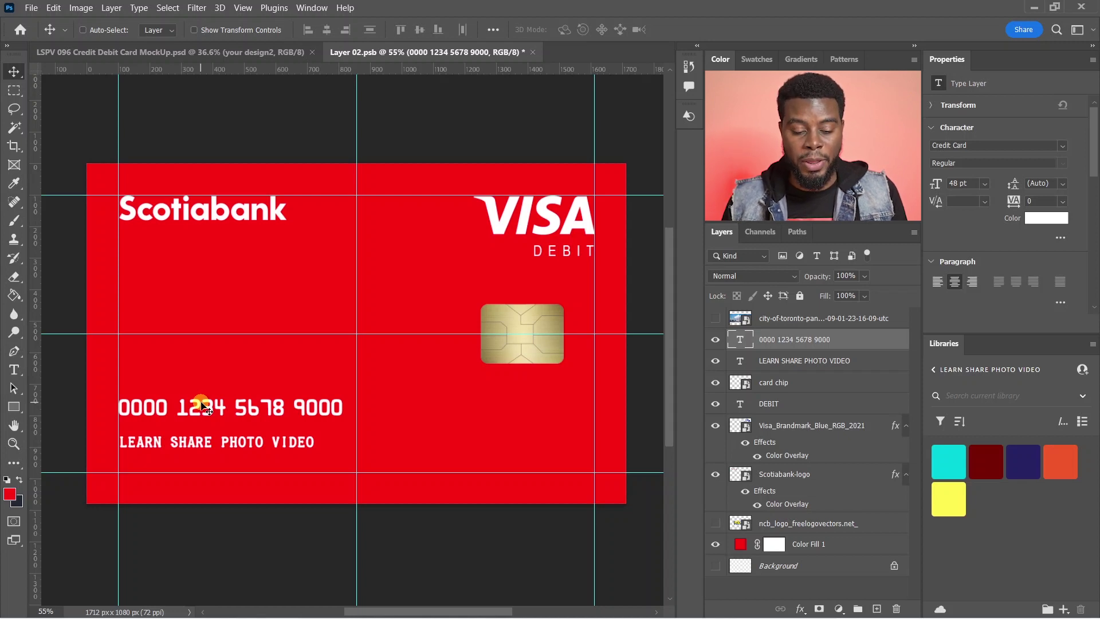
key("t")
left_click_drag(132, 408, 109, 404)
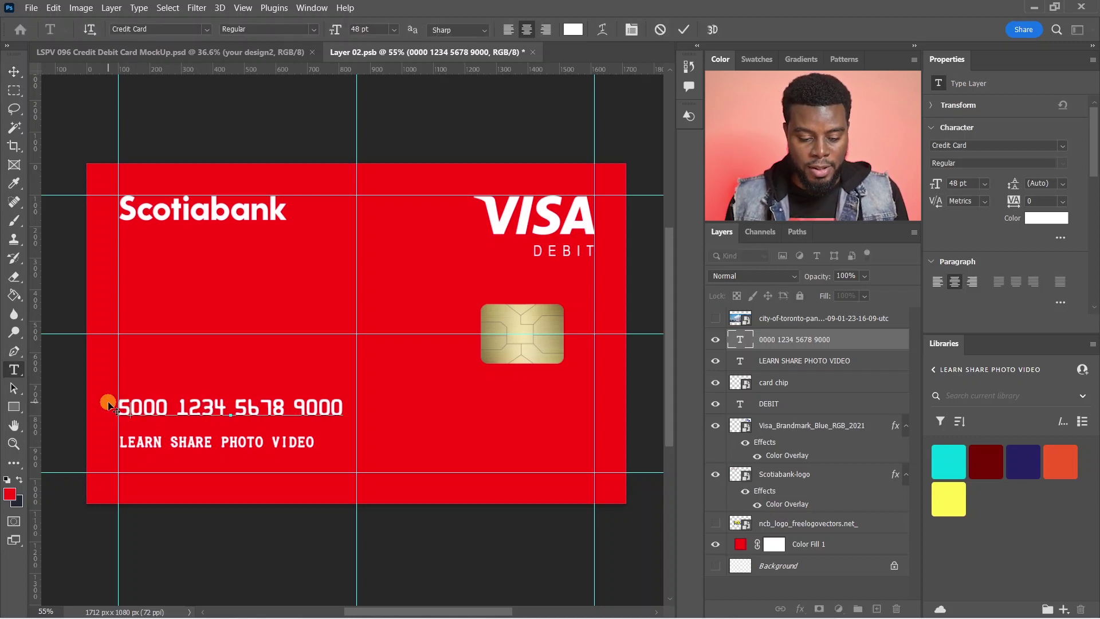
key("BackSpace")
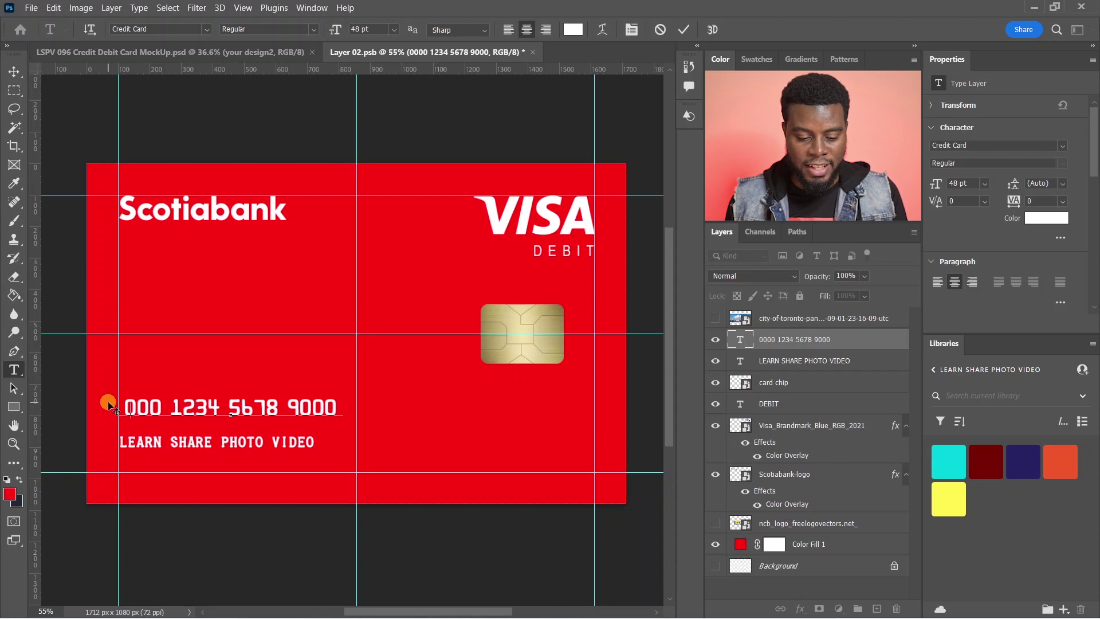
type("4")
key("ctrl+Return")
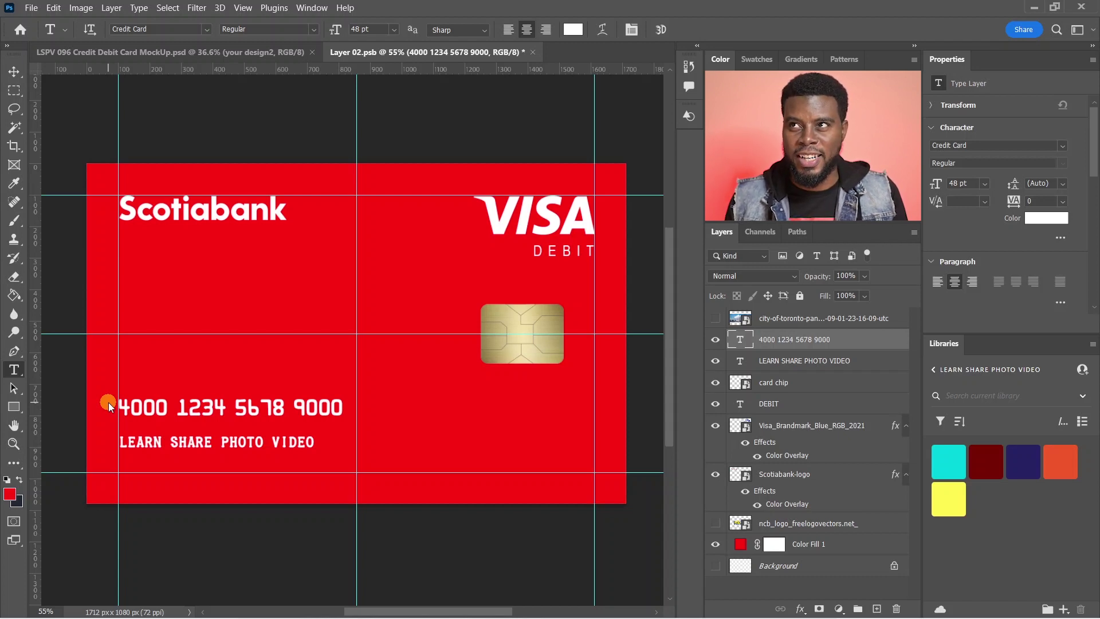
key("ctrl+t")
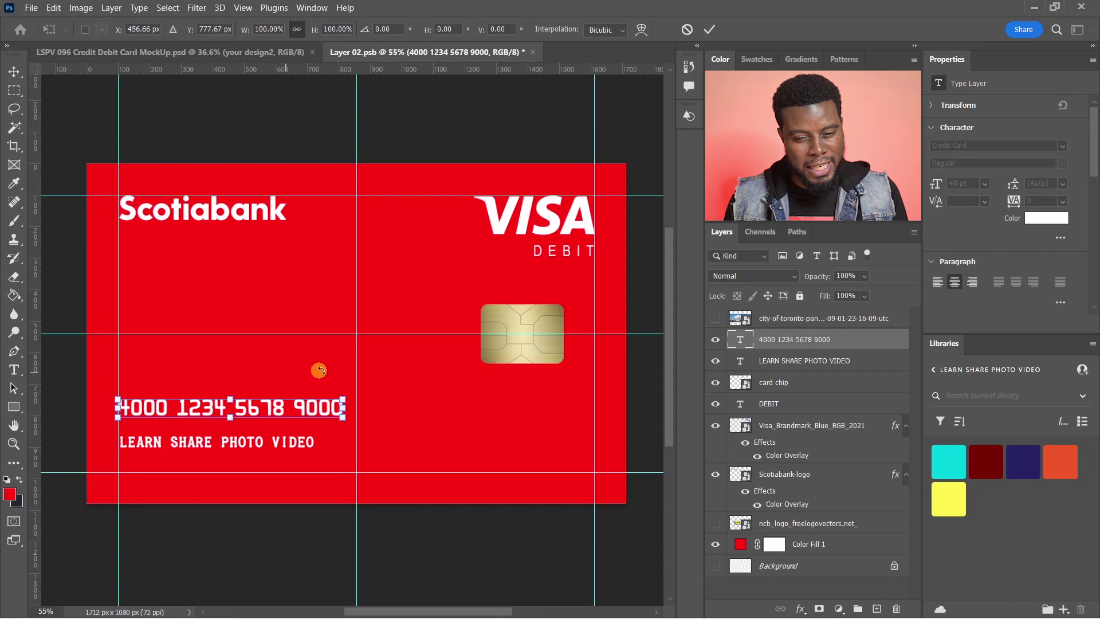
- Scale the card number up about 132% to 63 pt and settle it just above the tagline
left_click_drag(345, 400, 415, 373)
key("Return")
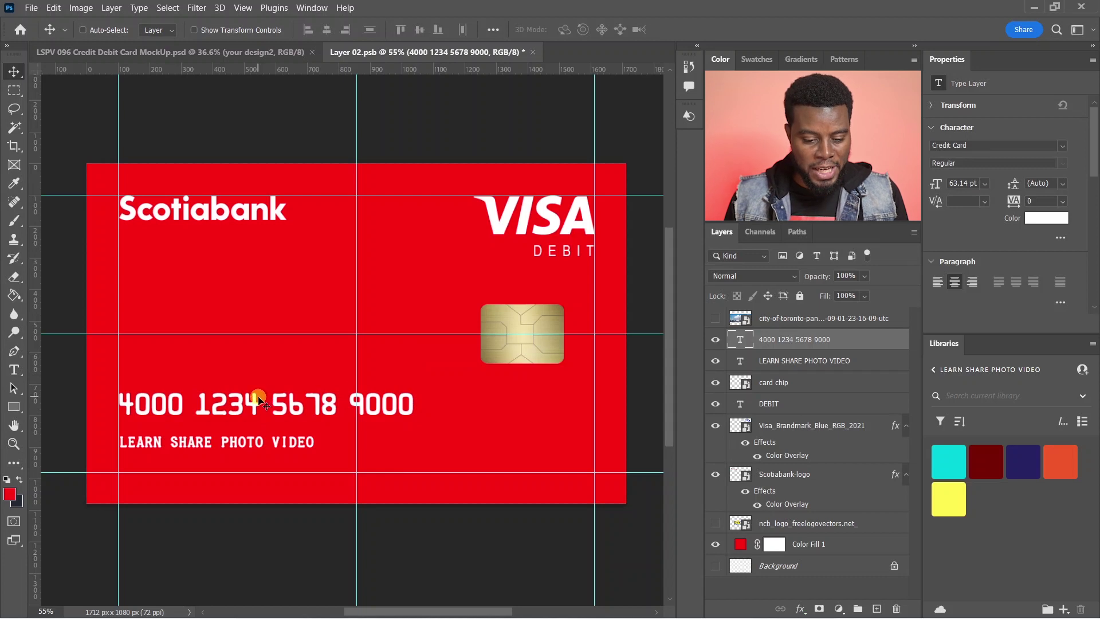
left_click_drag(258, 400, 244, 404)
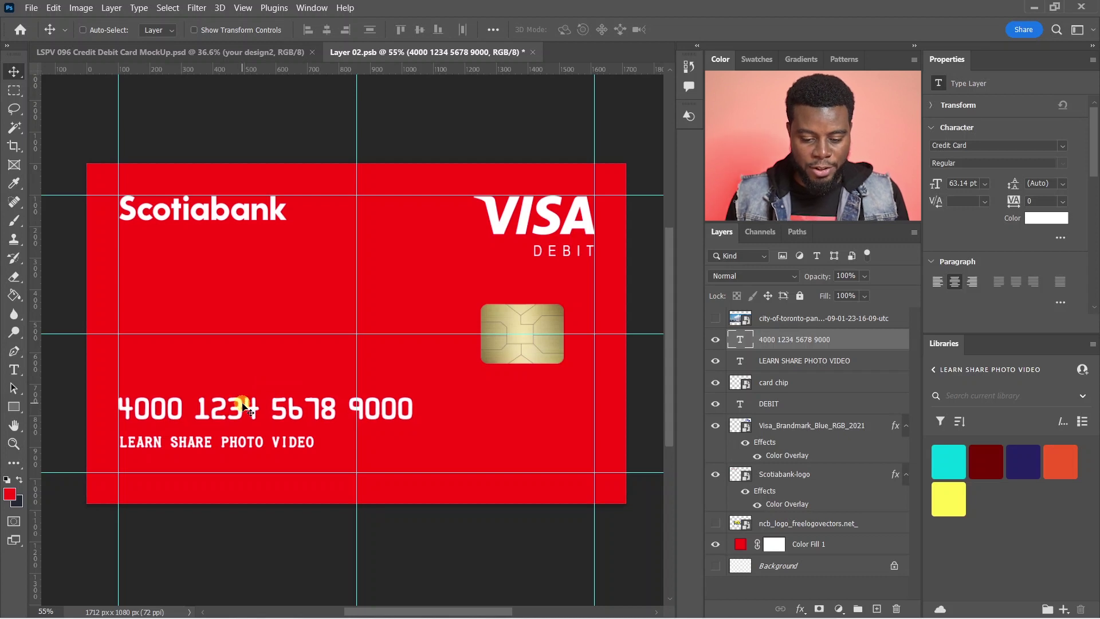
key("t")
key("v")
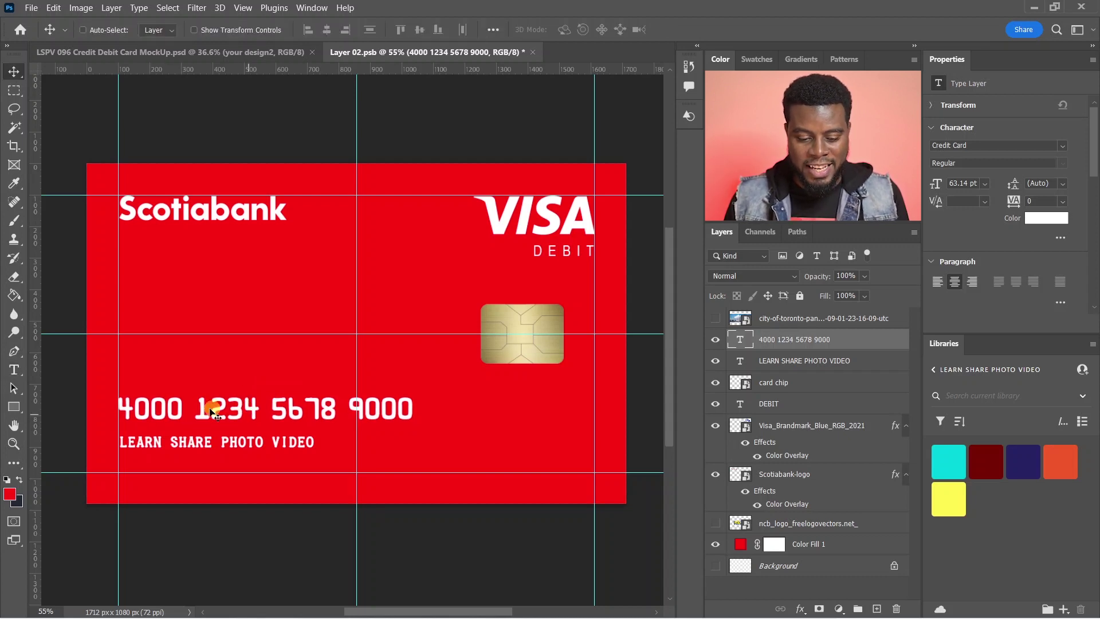
key("t")
key("v")
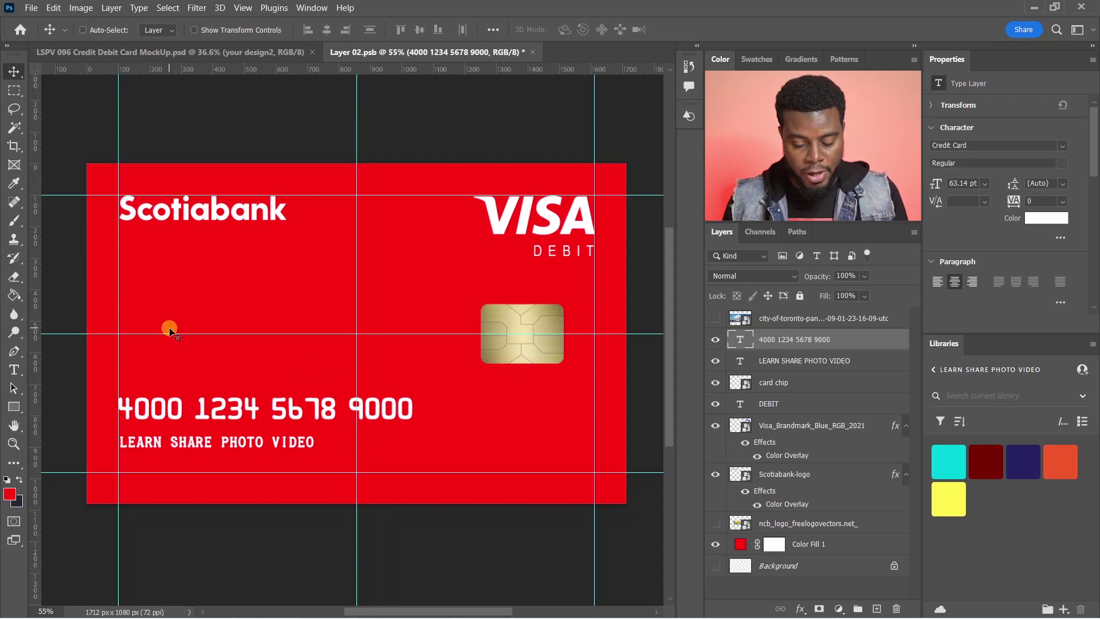
scroll(351, 318, "down", 2)
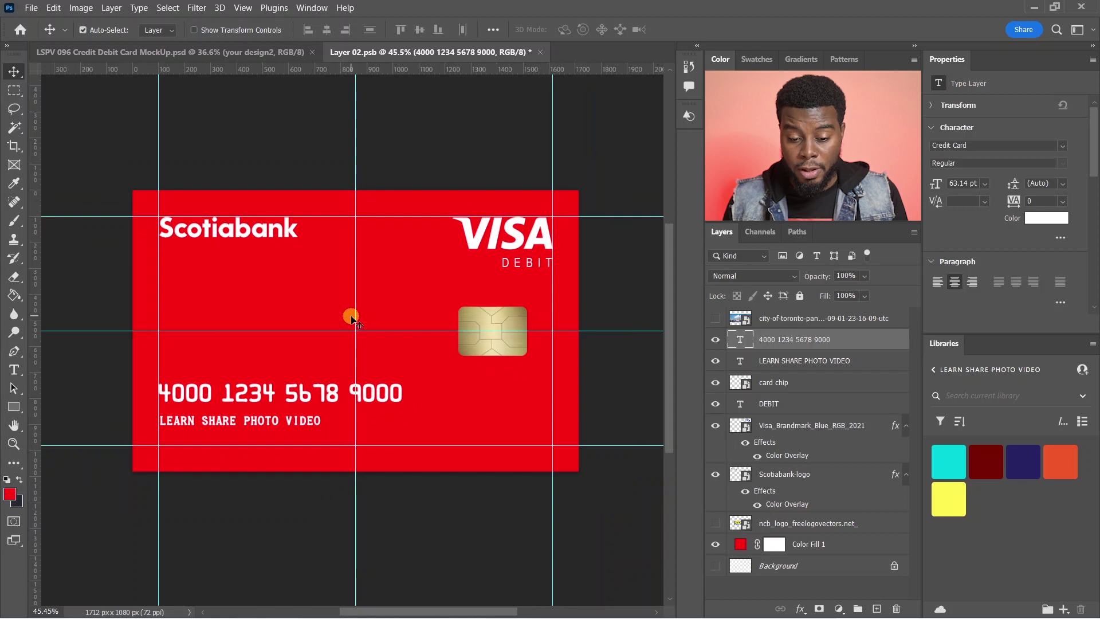
- Save the card design with maximum compatibility
key("ctrl+s")
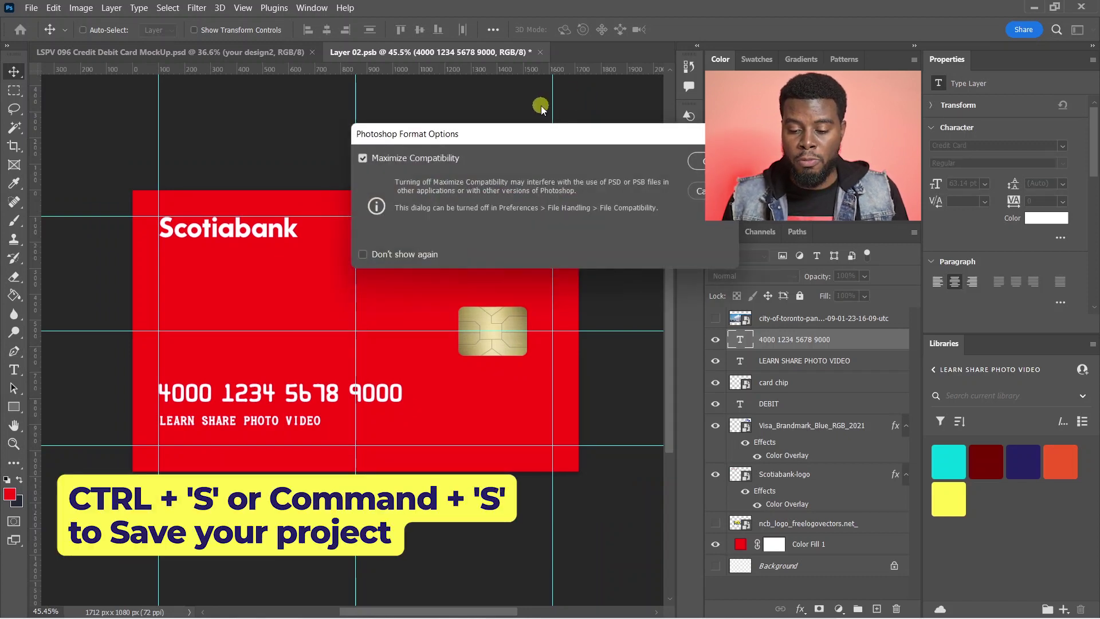
left_click(695, 161)
scroll(353, 207, "up", 2)
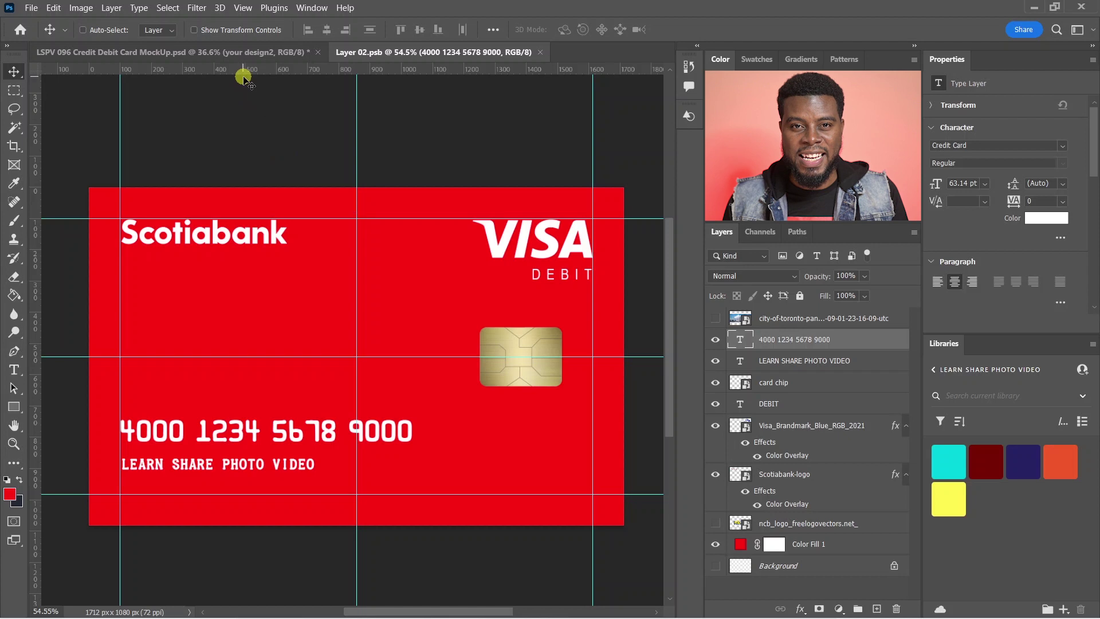
- Check the red card's new number in the mockup, then go back to Layer 02.psb
left_click(172, 52)
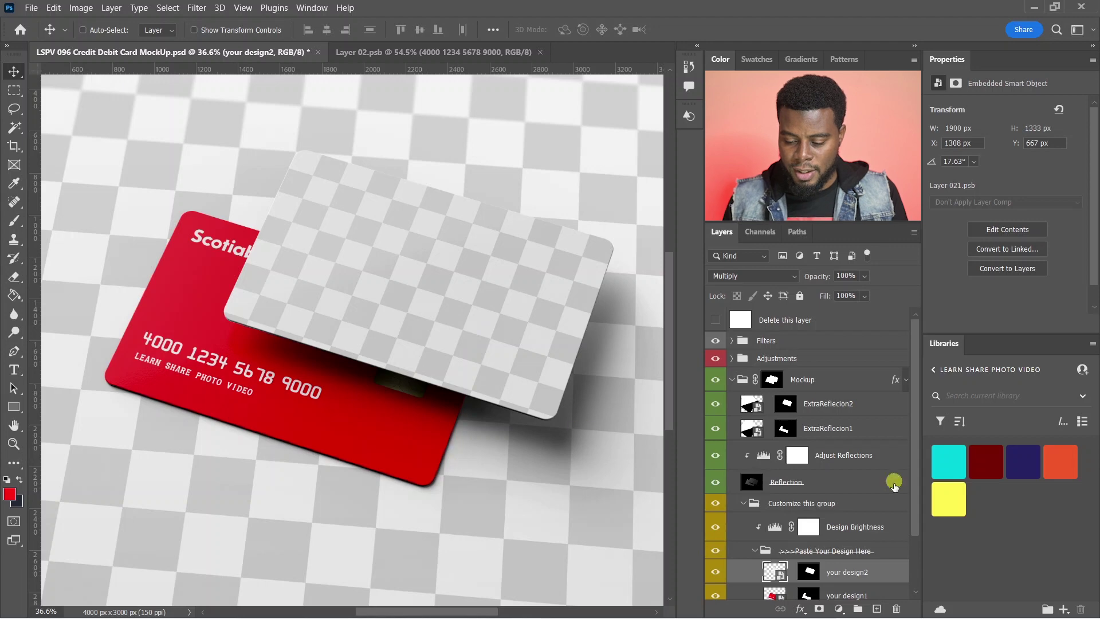
scroll(894, 483, "down", 3)
left_click(716, 505)
left_click(717, 506)
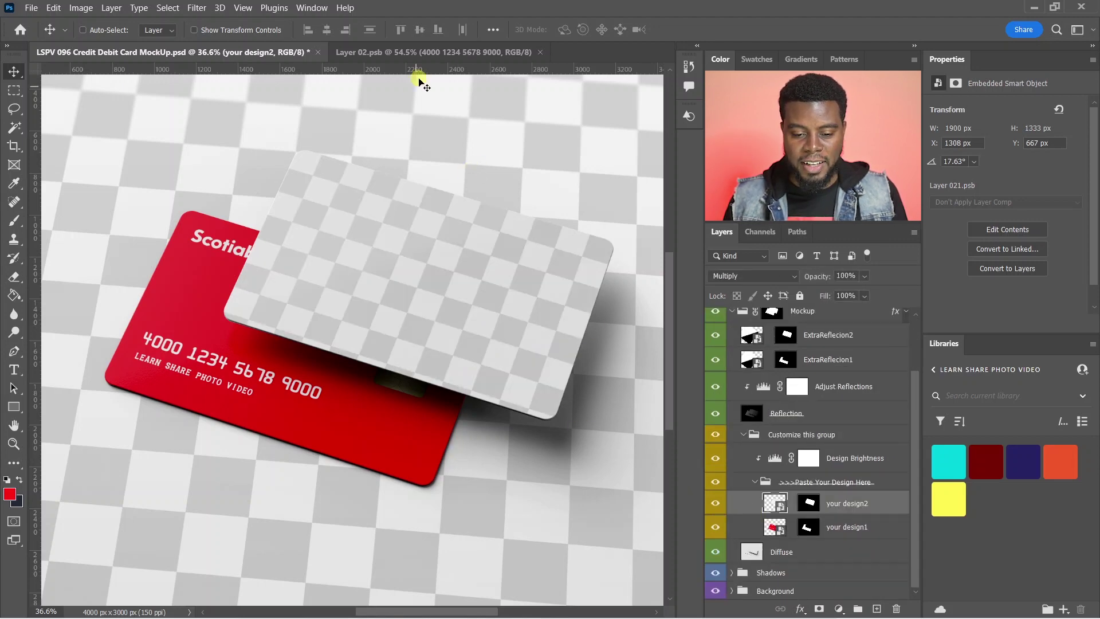
left_click(418, 52)
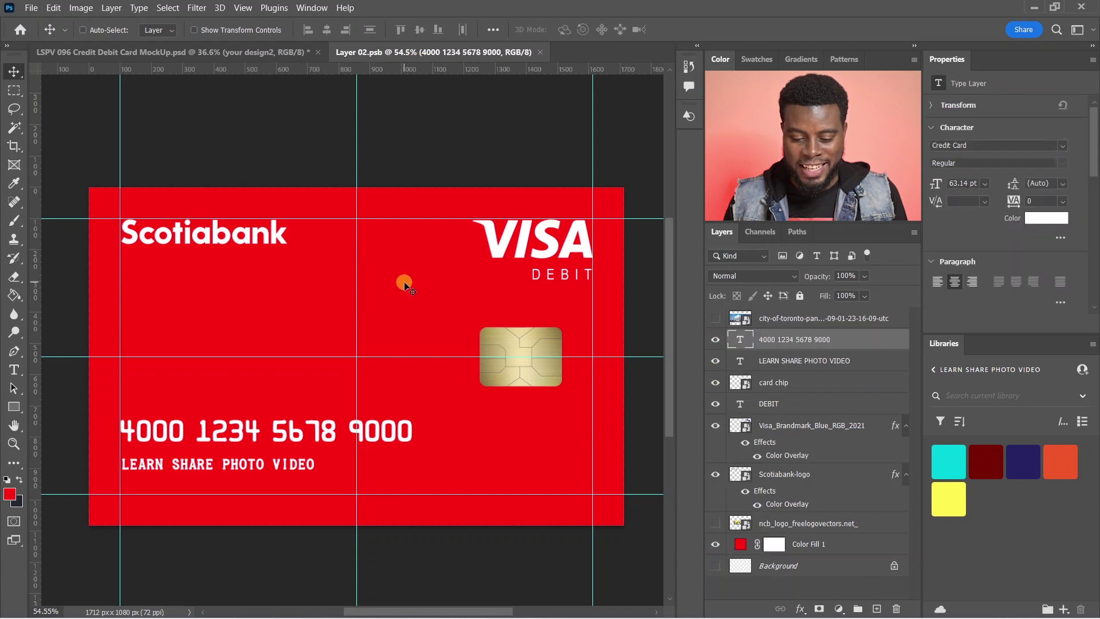
- Show the city-of-toronto layer above Color Fill 1, enlarge it about 116% and shift it right
scroll(404, 284, "down", 2, "alt")
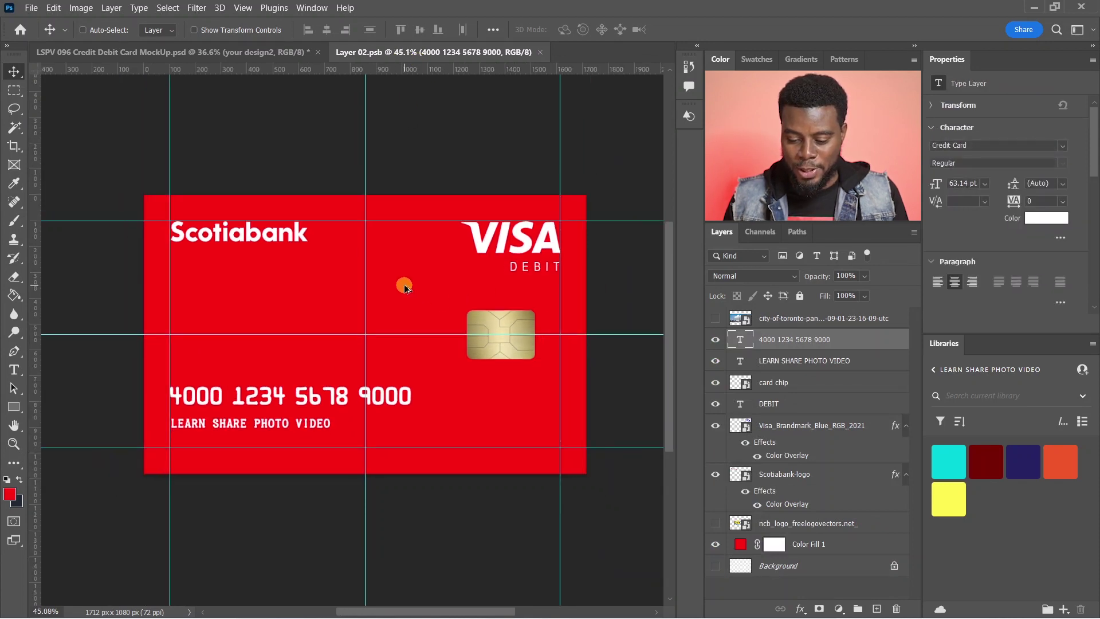
left_click(715, 318)
left_click_drag(781, 319, 782, 523)
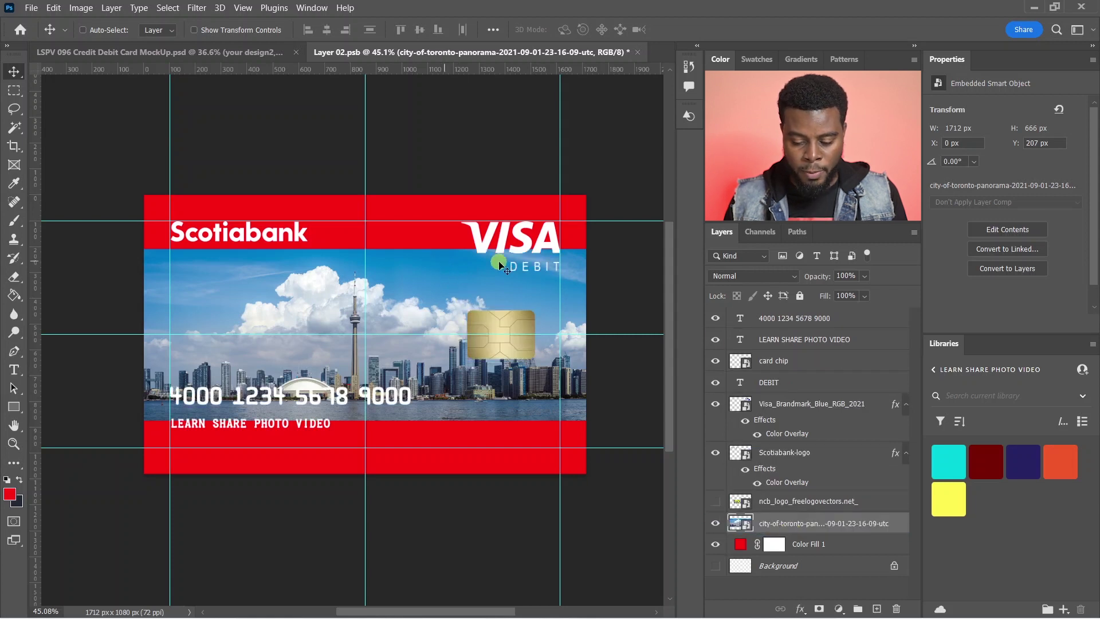
key("ctrl+t")
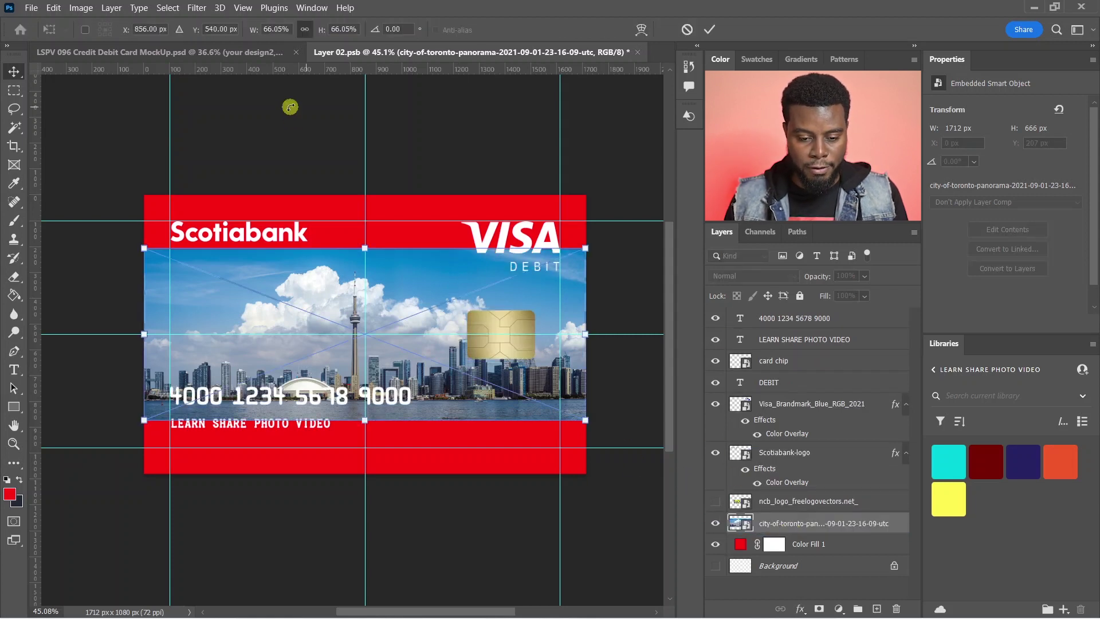
scroll(283, 32, "up", 20)
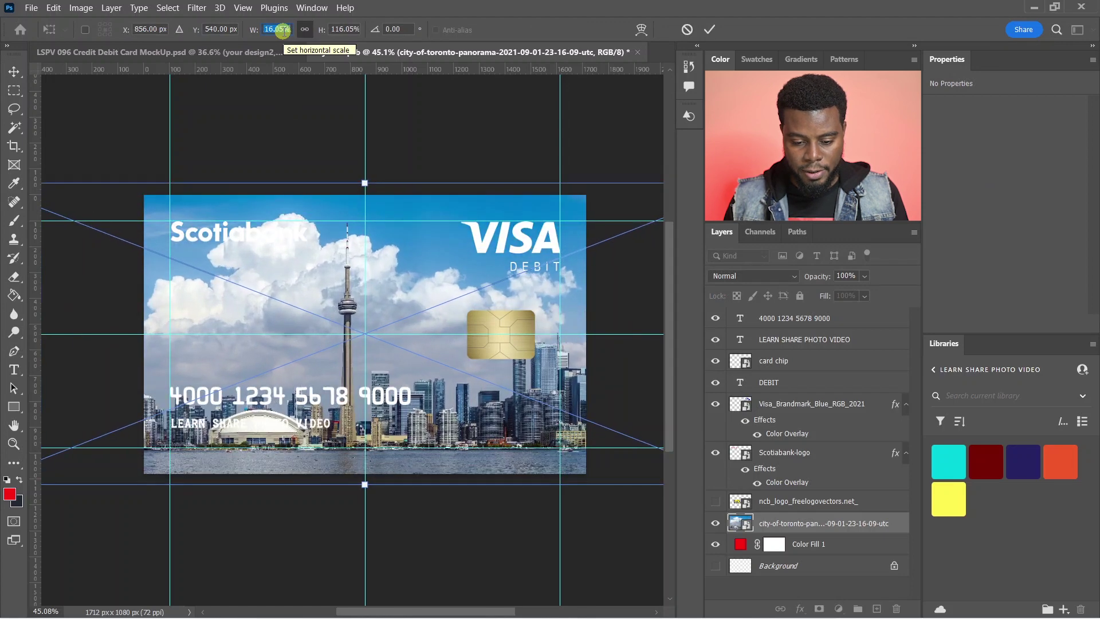
left_click_drag(408, 316, 434, 307)
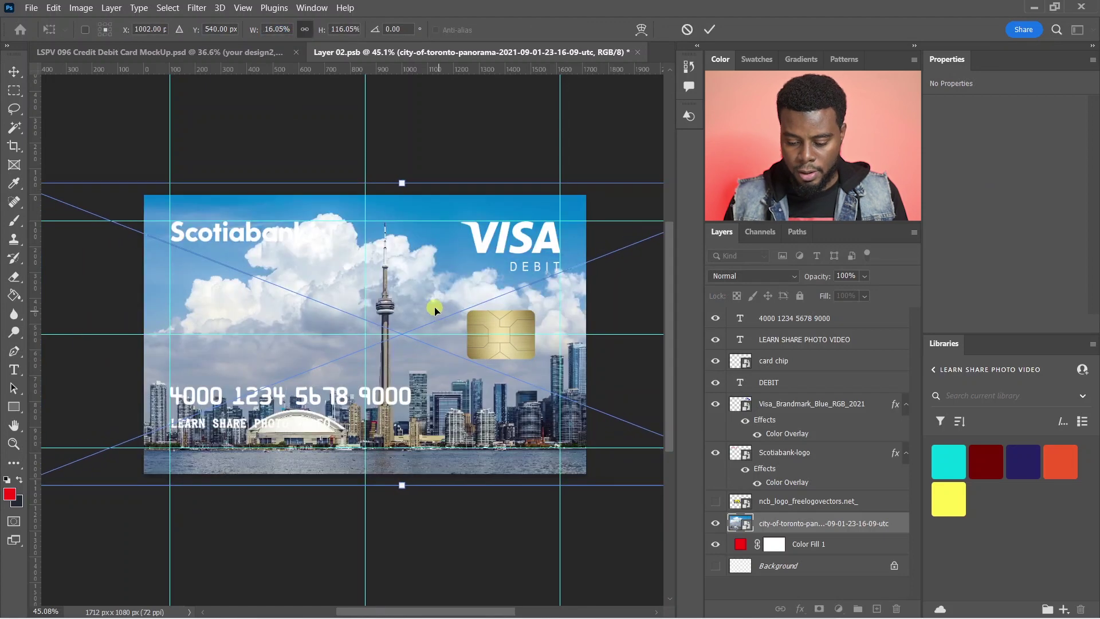
key("Return")
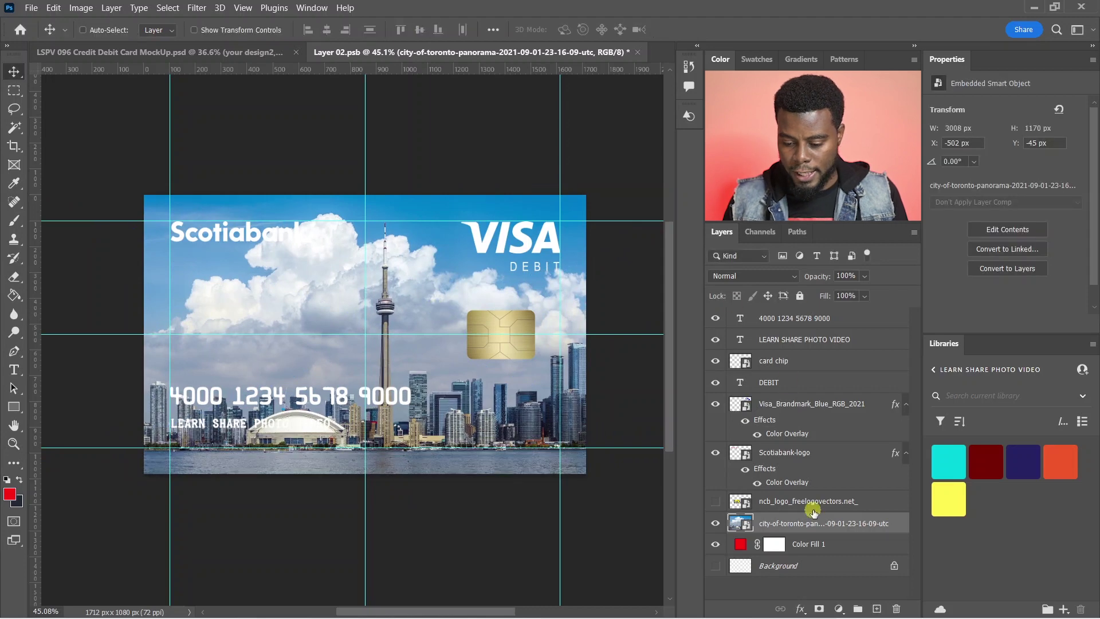
- Add a Hue/Saturation adjustment layer above the skyline photo
left_click(836, 609)
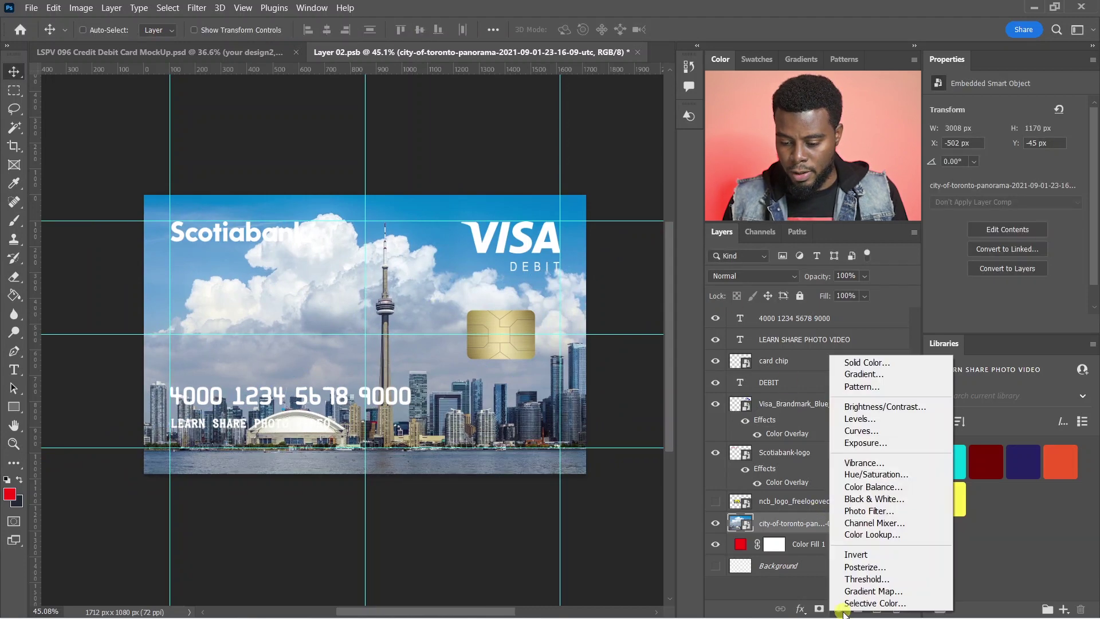
left_click(904, 475)
right_click(841, 522)
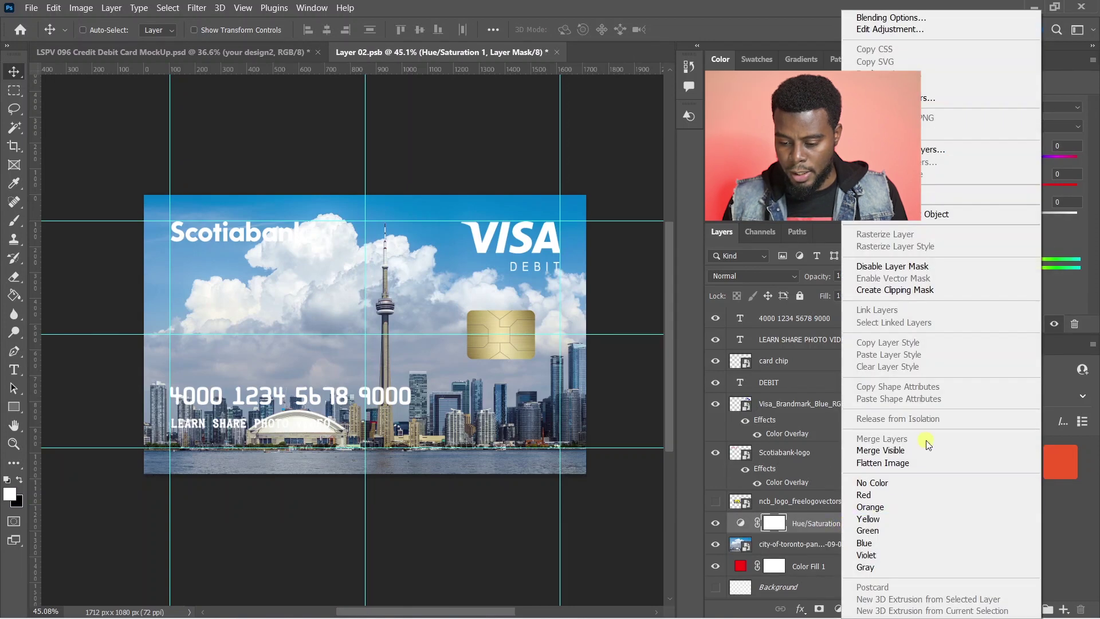
left_click(929, 299)
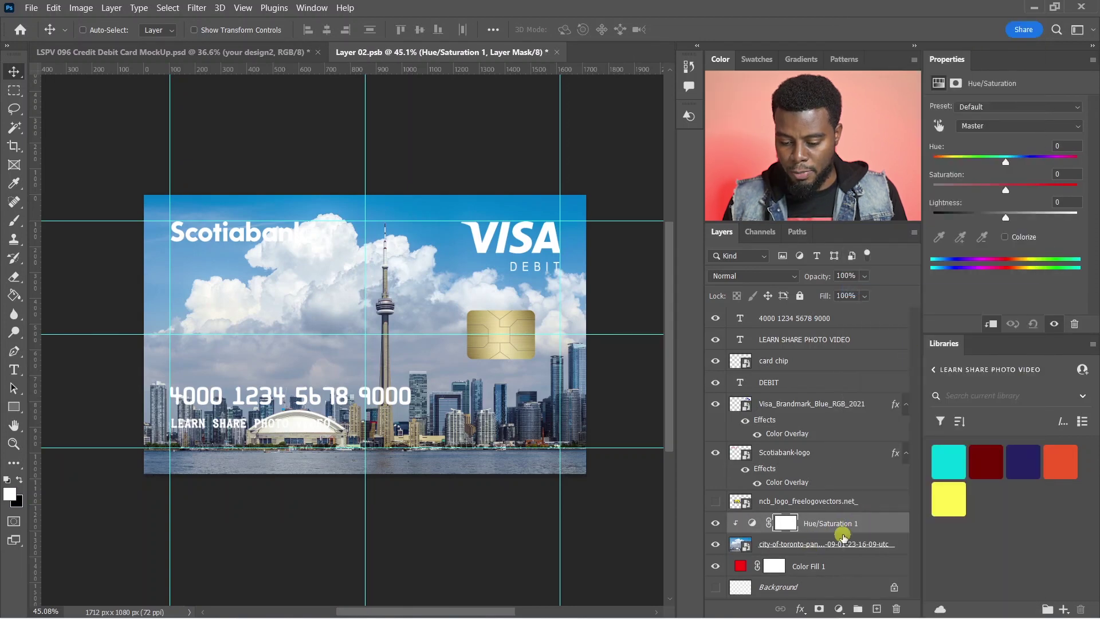
right_click(837, 528)
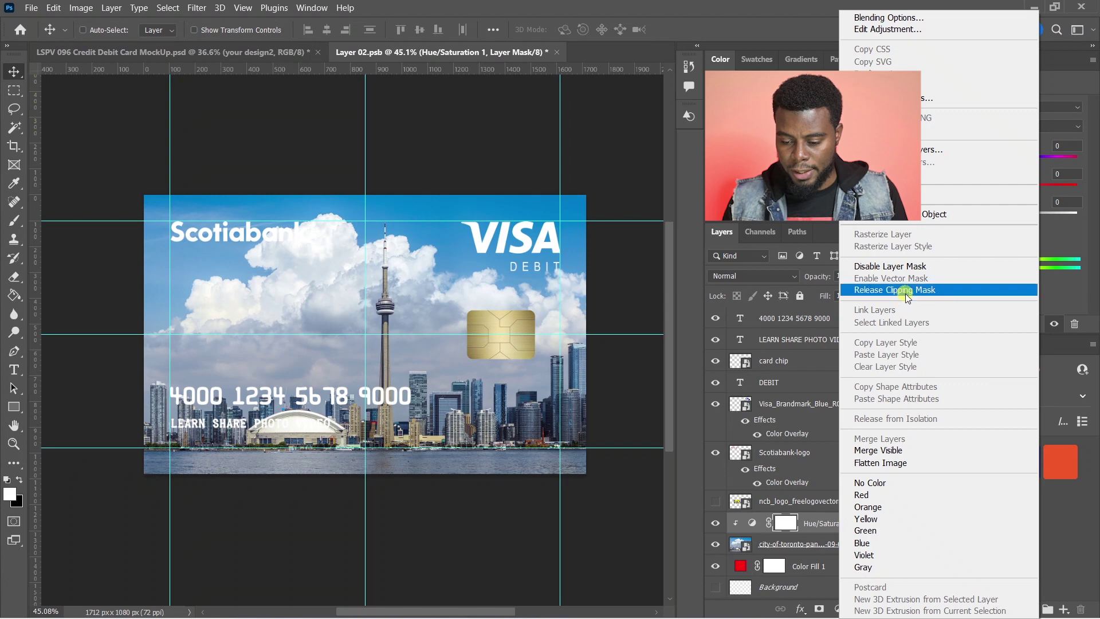
left_click(811, 521)
key("ctrl+z")
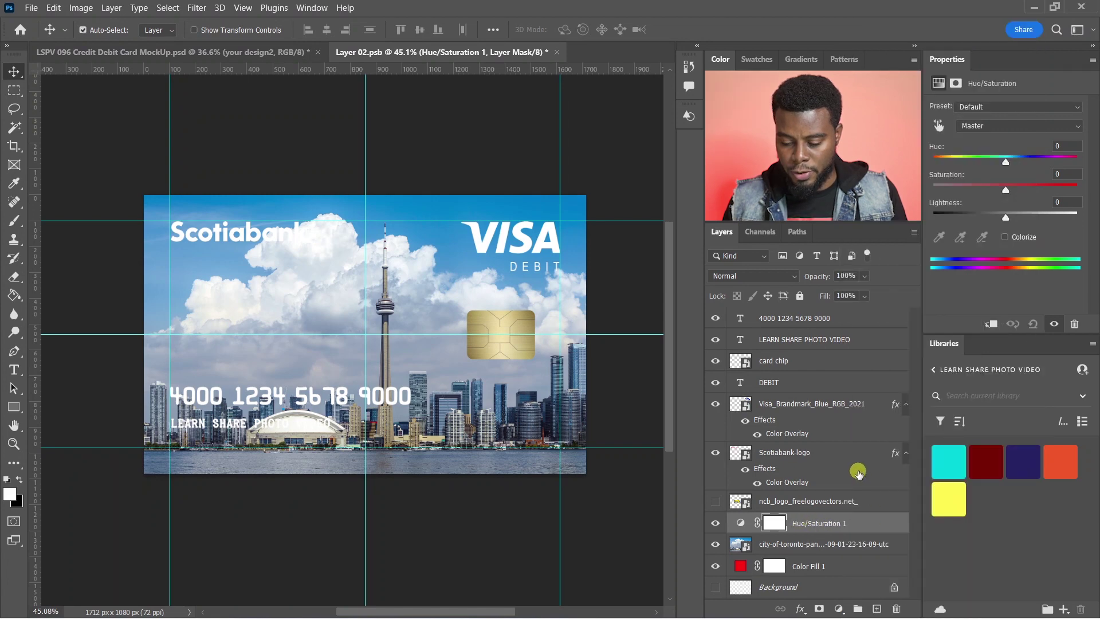
left_click(836, 609)
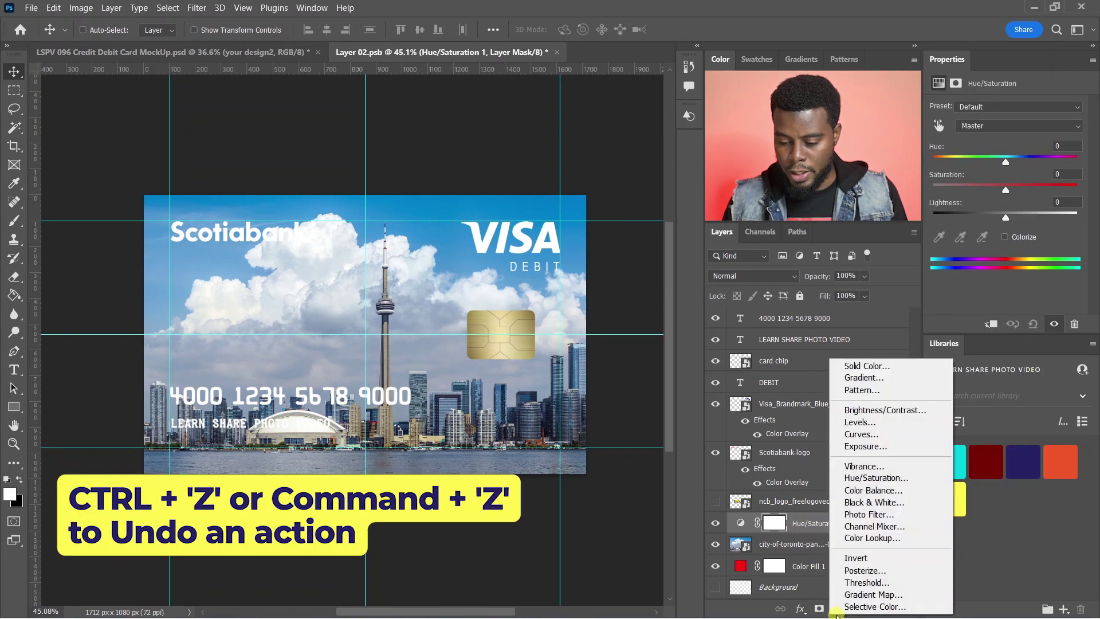
left_click(790, 523)
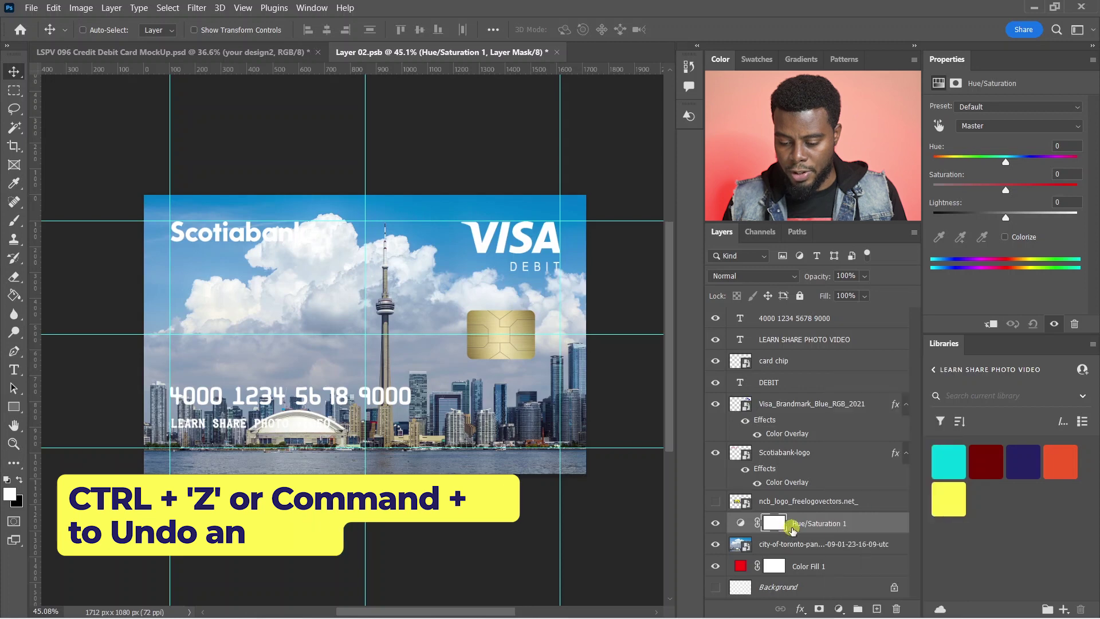
left_click(716, 523)
left_click(716, 523)
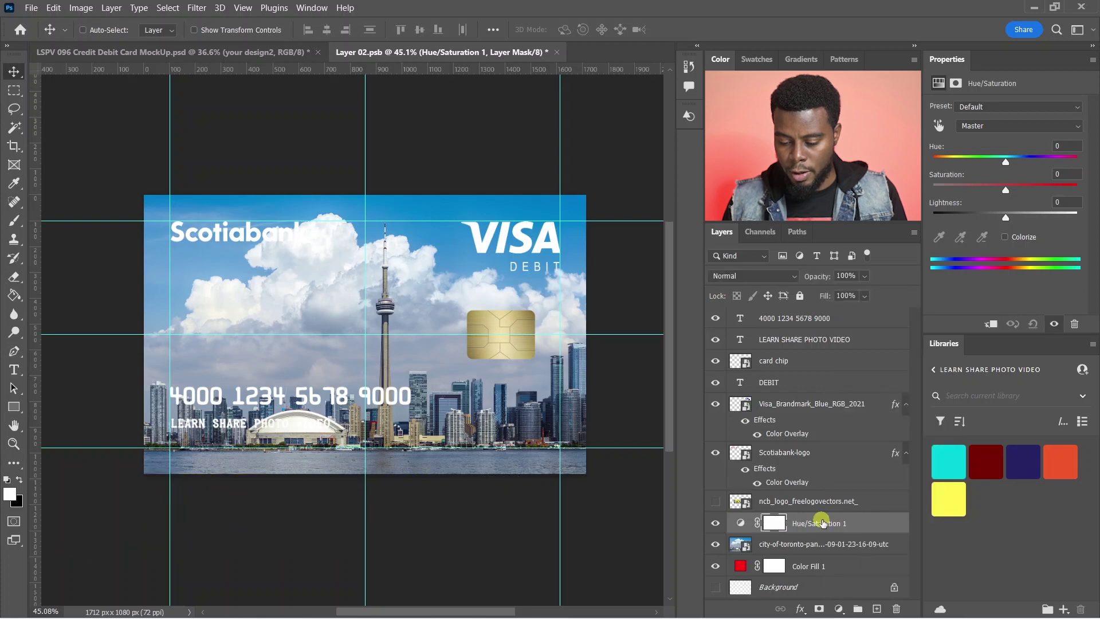
- Clip Hue/Saturation 1 to the skyline photo and drop its saturation to -100
right_click(823, 523)
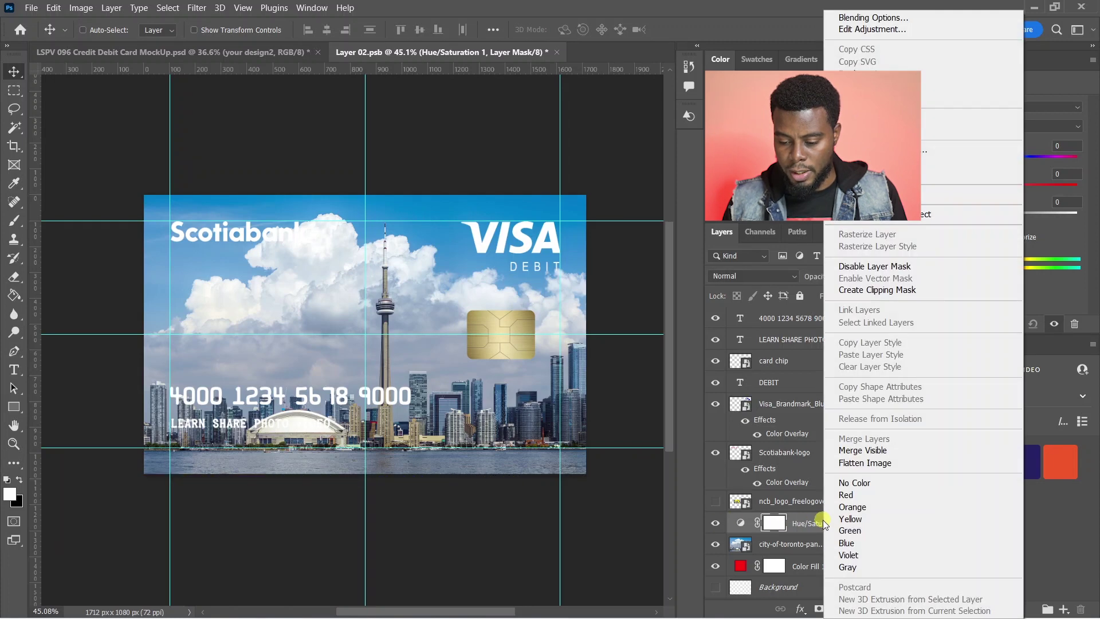
left_click(892, 291)
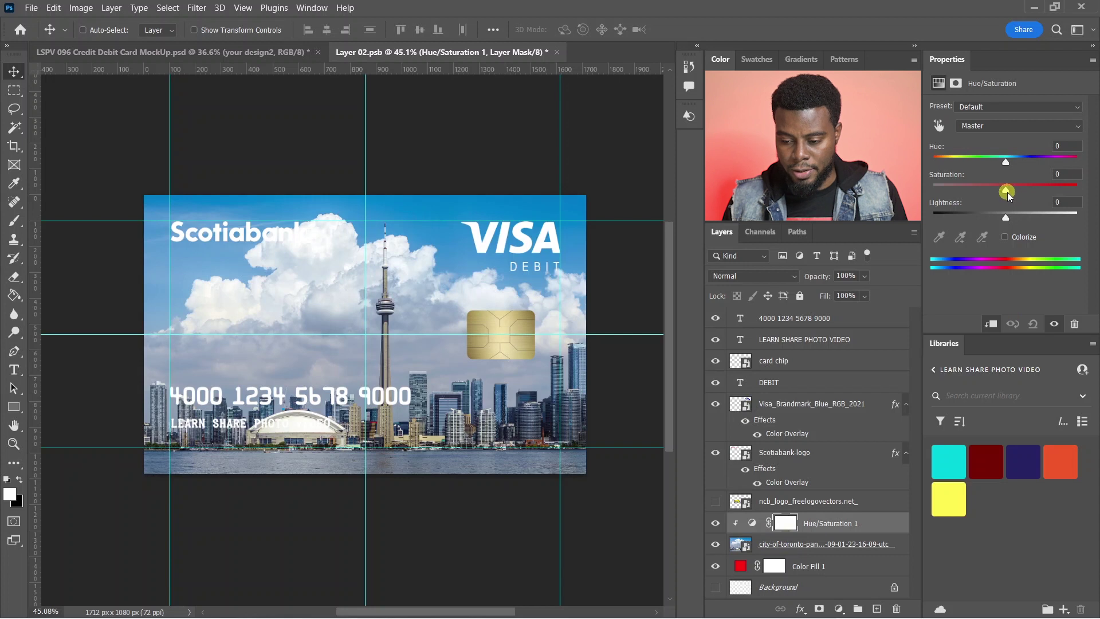
left_click_drag(1007, 191, 933, 191)
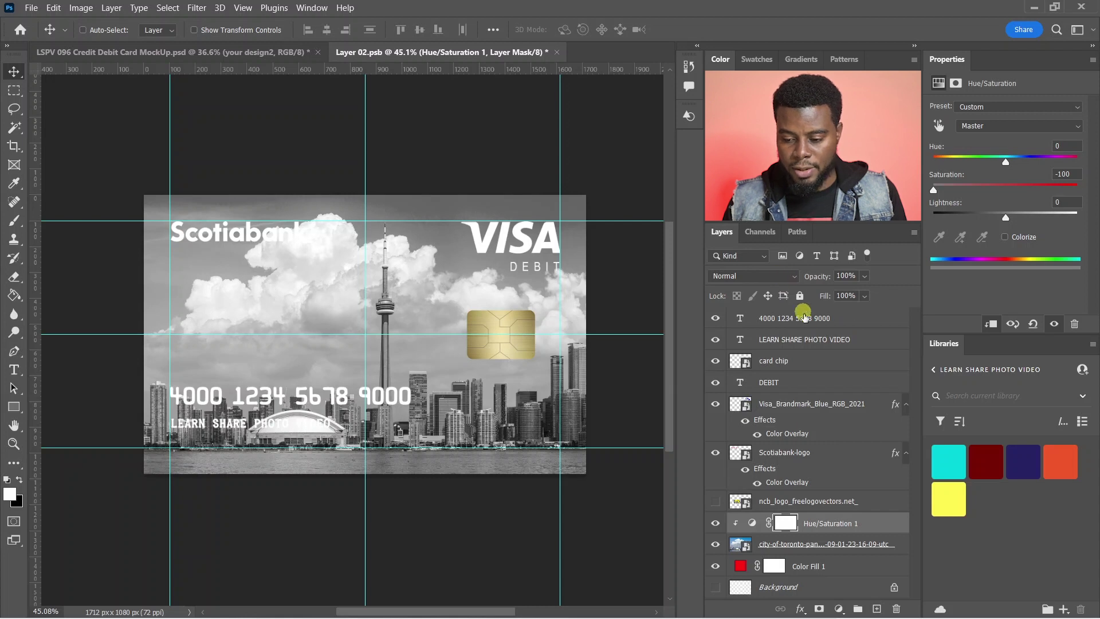
key("2")
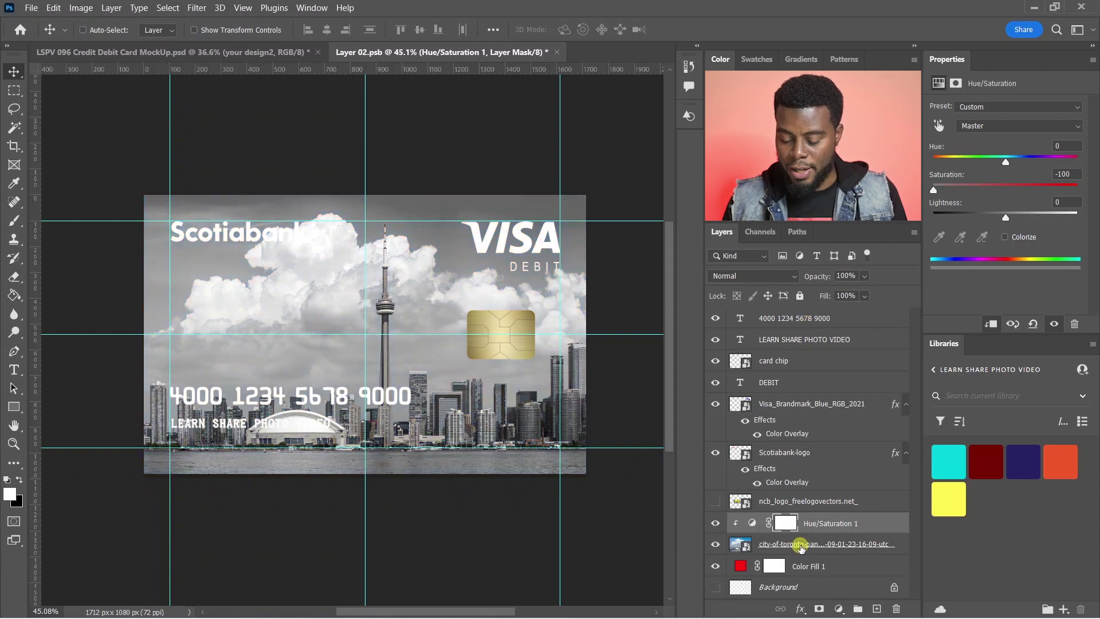
left_click(800, 545)
- Set the skyline photo to 20% opacity, save, and hide the guides
key("2")
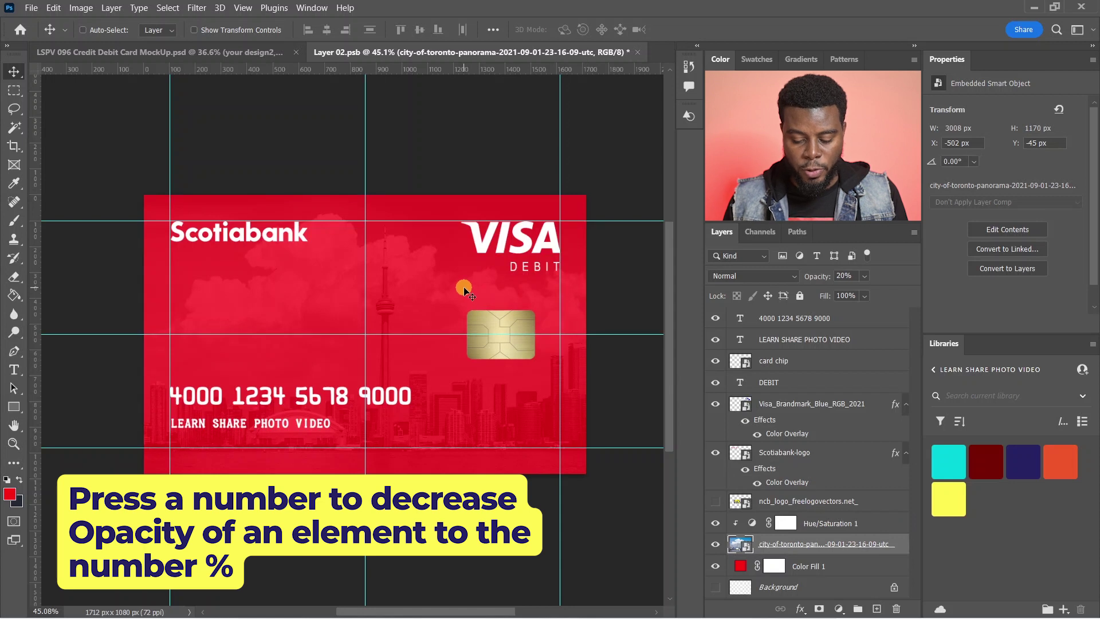
key("ctrl+s")
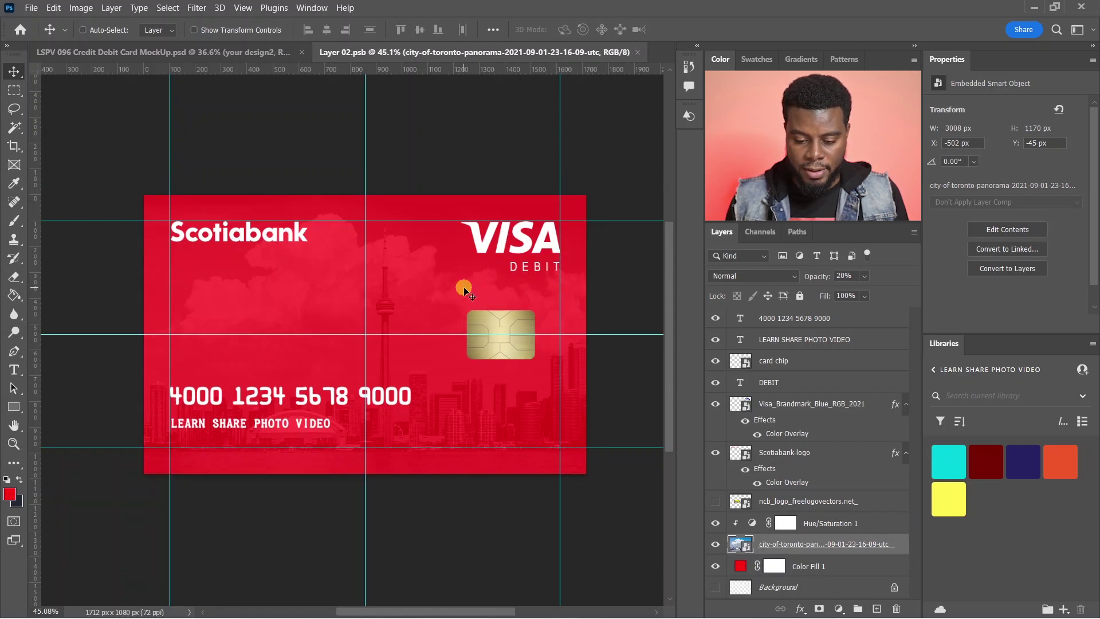
key("ctrl+semicolon")
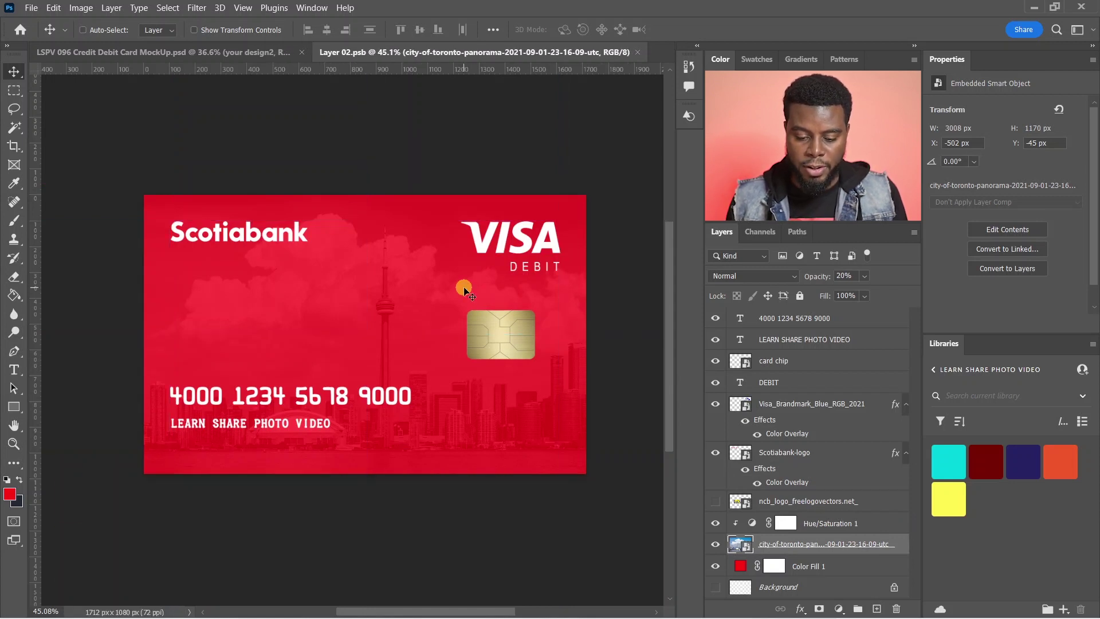
key("ctrl+semicolon")
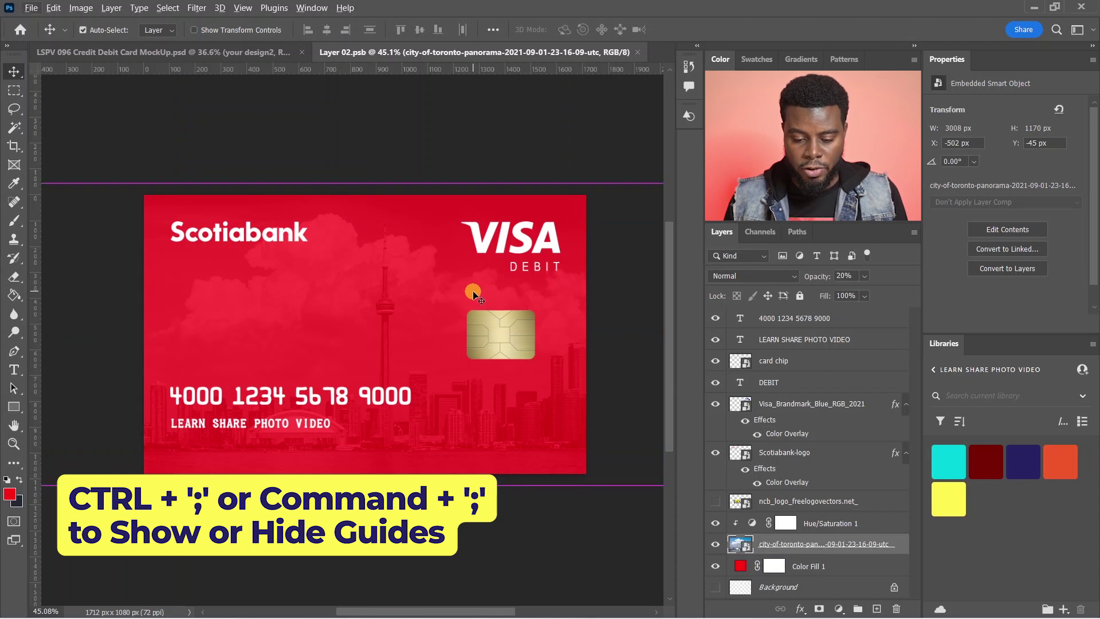
scroll(470, 294, "right", 2)
key("ctrl+semicolon")
key("u")
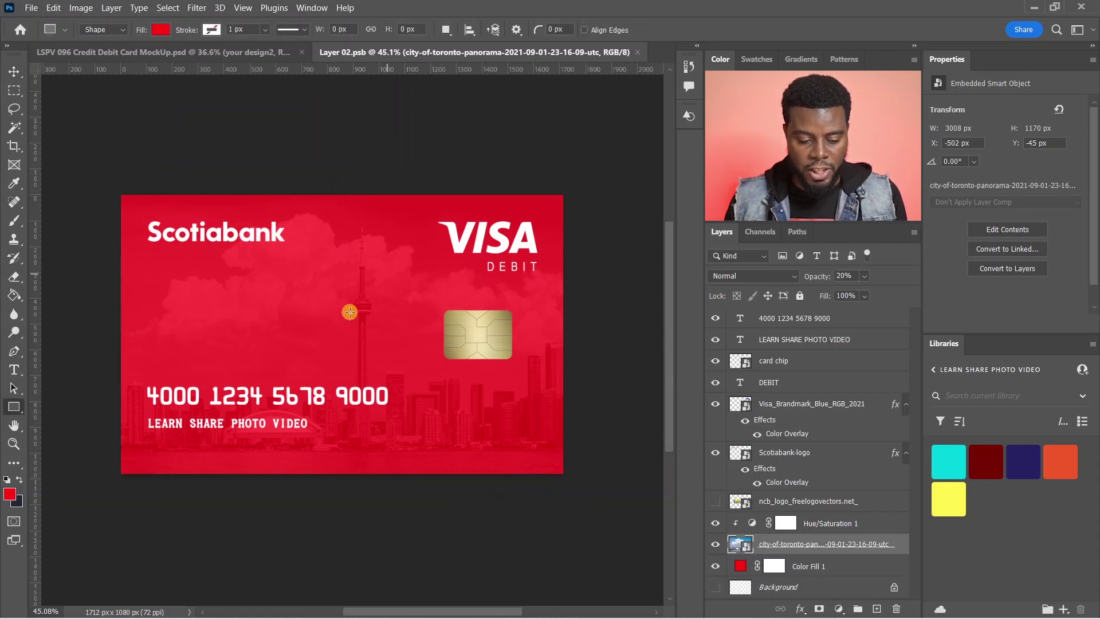
- Draw a large circle over the card's top-left corner and raise its layer above the adjustment
right_click(16, 409)
left_click(53, 422)
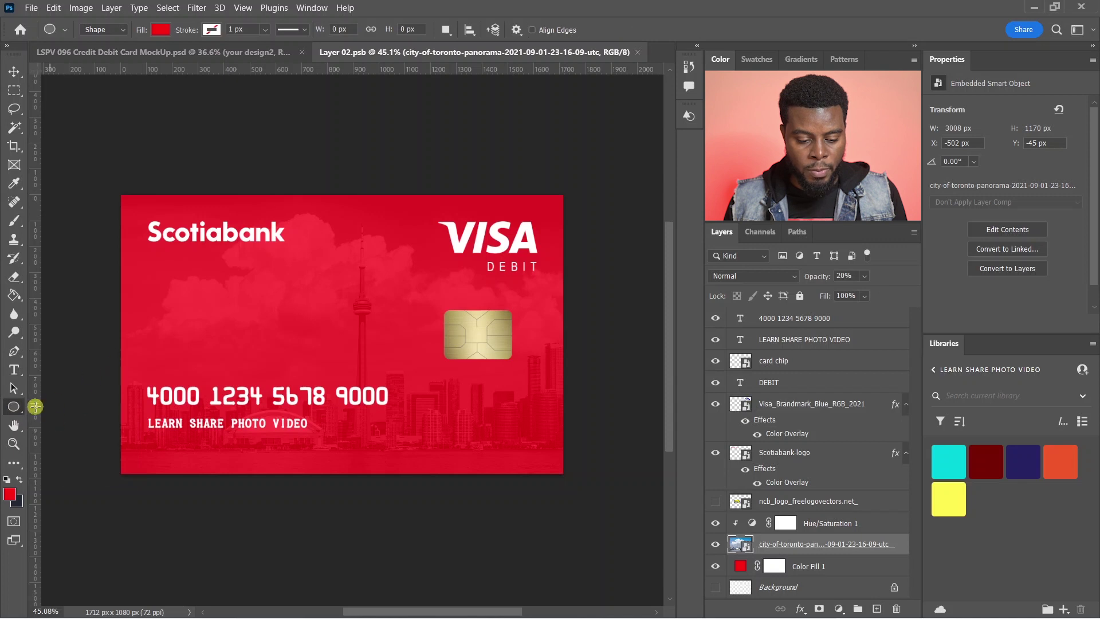
right_click(14, 407)
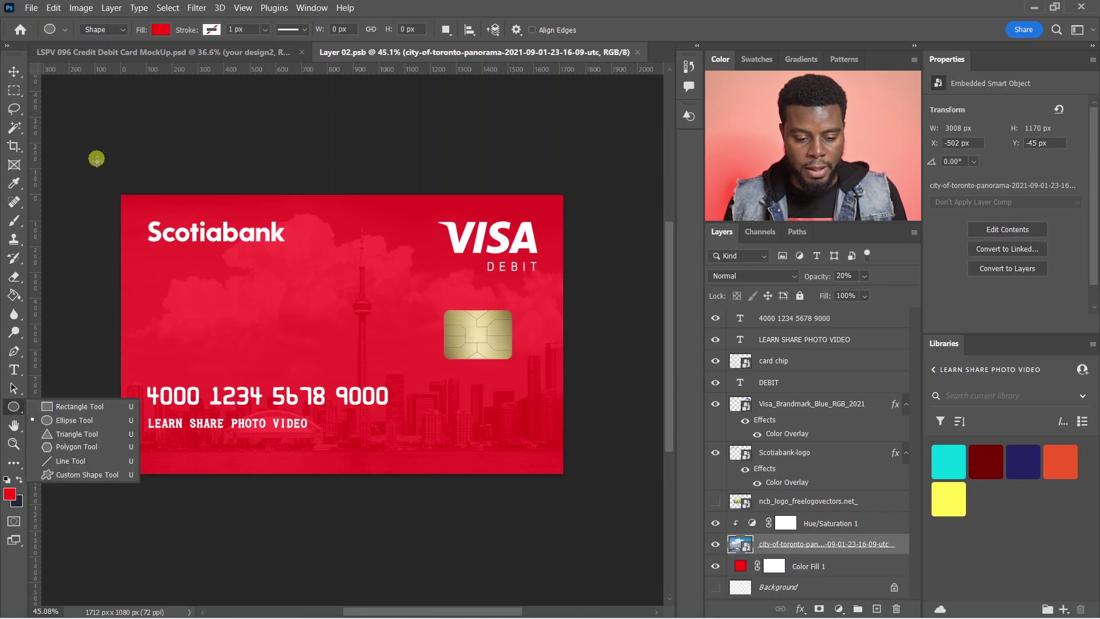
left_click(398, 7)
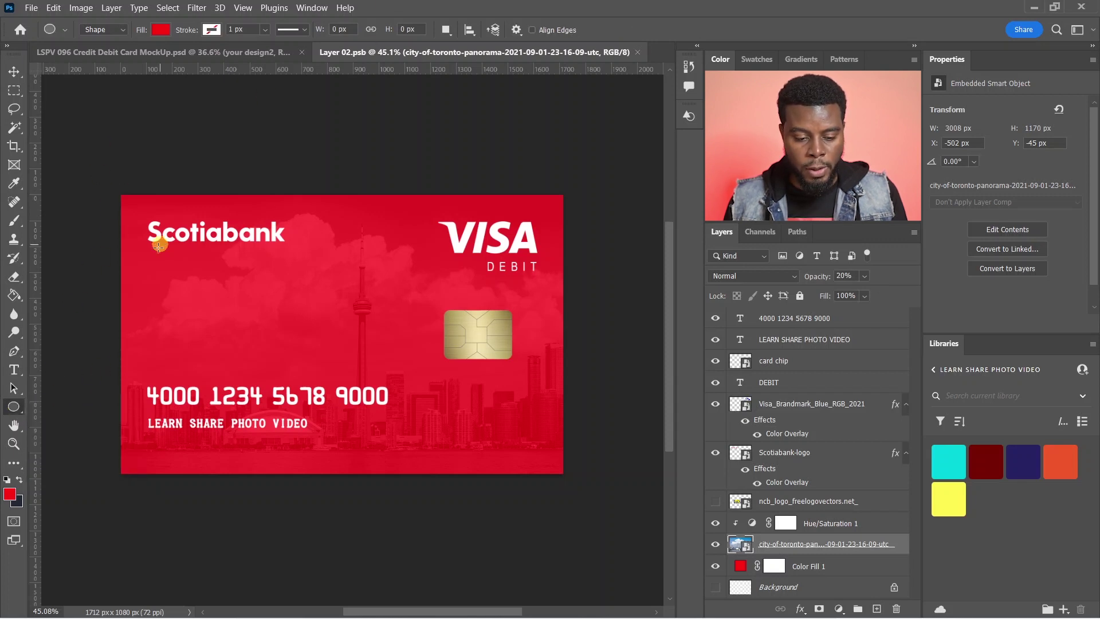
left_click_drag(86, 129, 381, 414)
key("v")
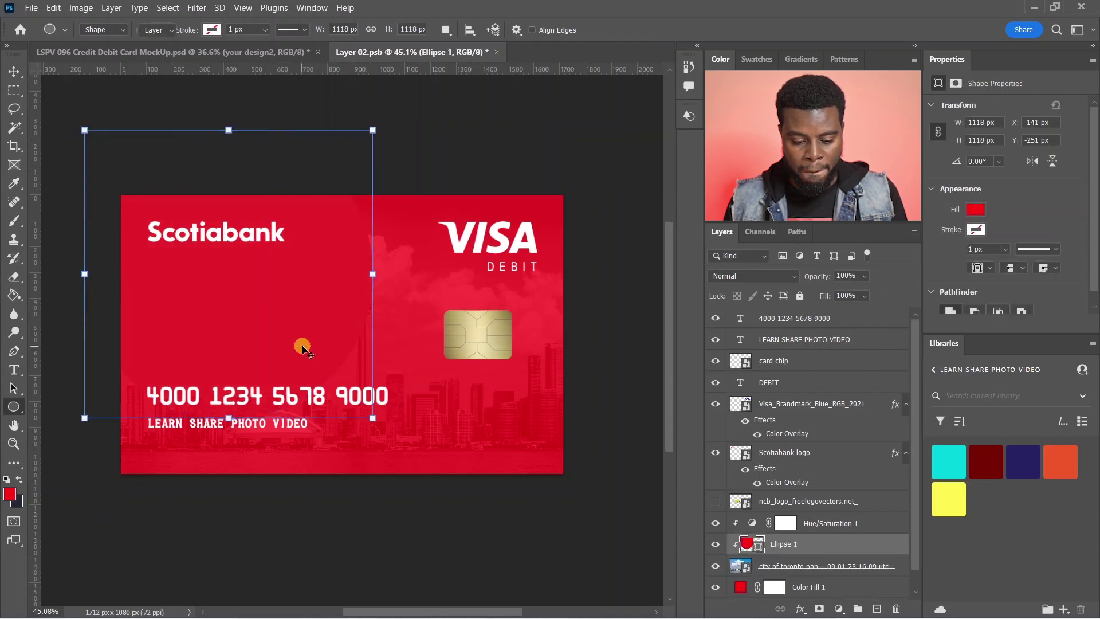
left_click_drag(278, 328, 250, 273)
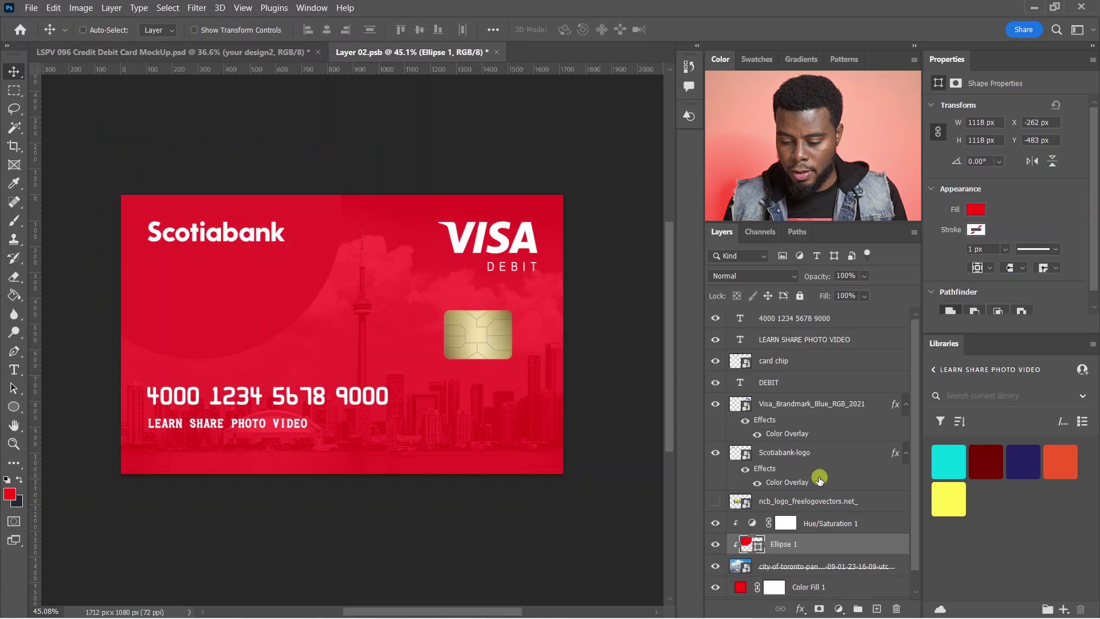
key("ctrl+bracketright")
scroll(813, 488, "down", 1)
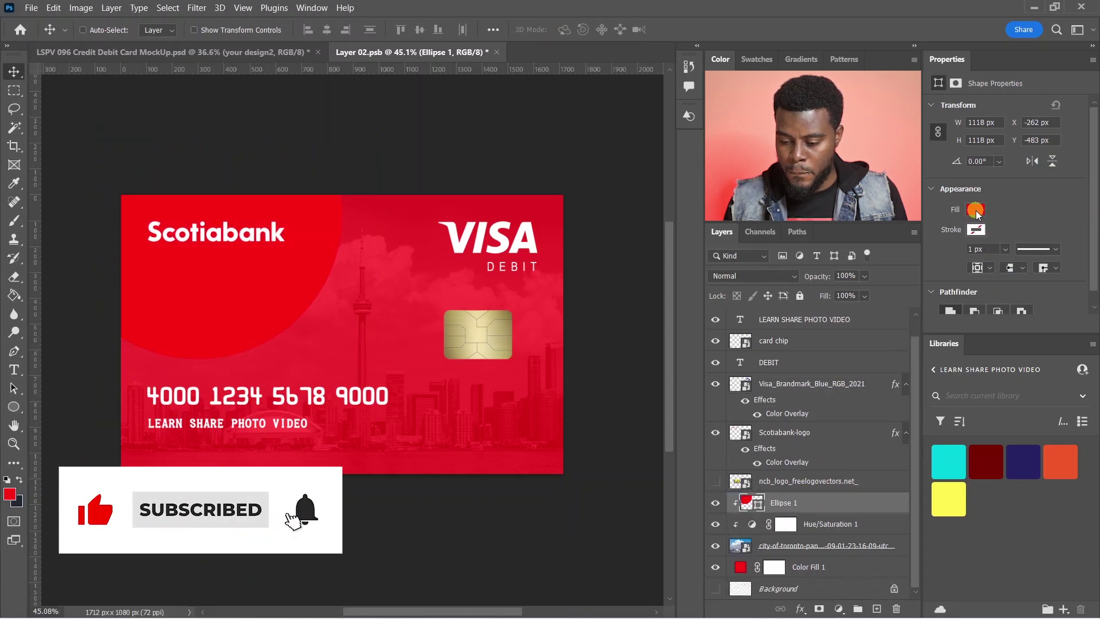
- Fill the circle with black #000000 and release it from the clipping mask
double_click(746, 501)
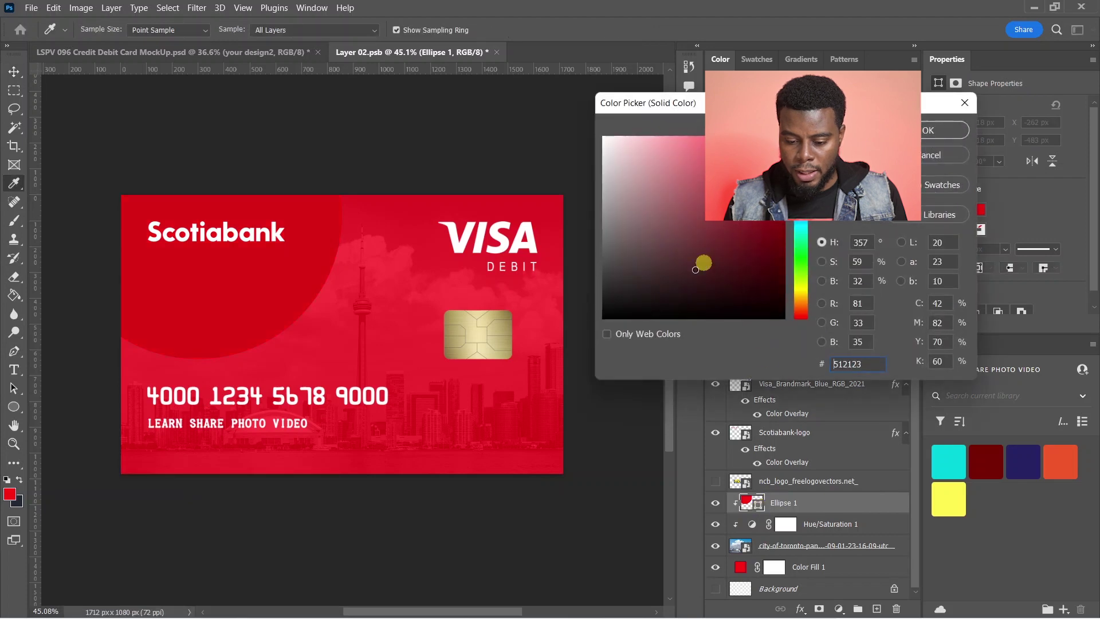
left_click_drag(704, 258, 536, 372)
left_click(944, 130)
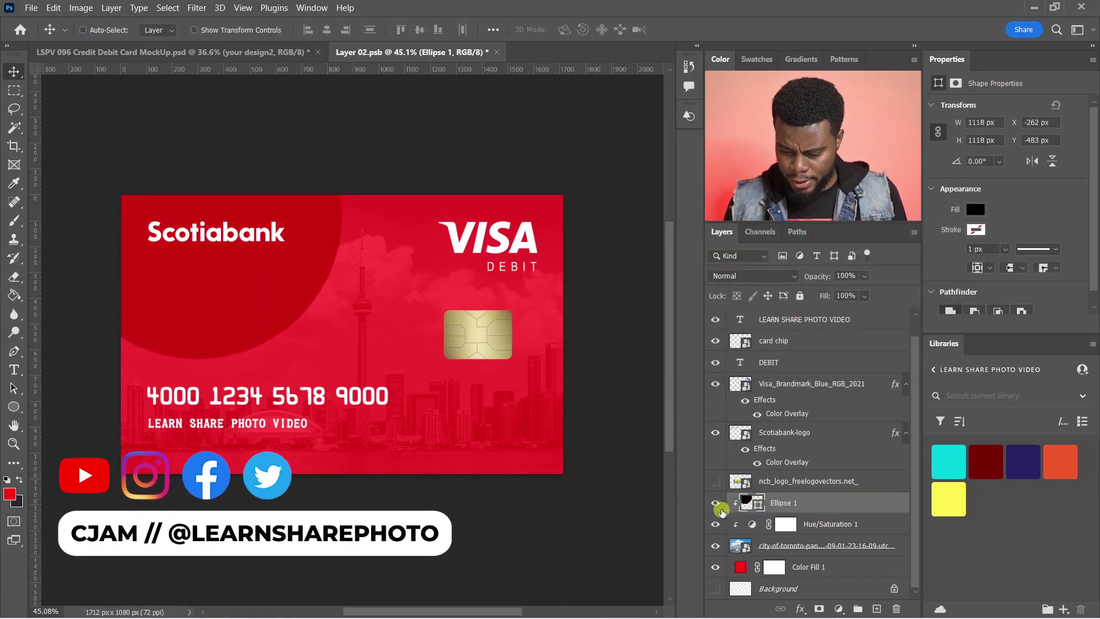
left_click(716, 503)
left_click(716, 503)
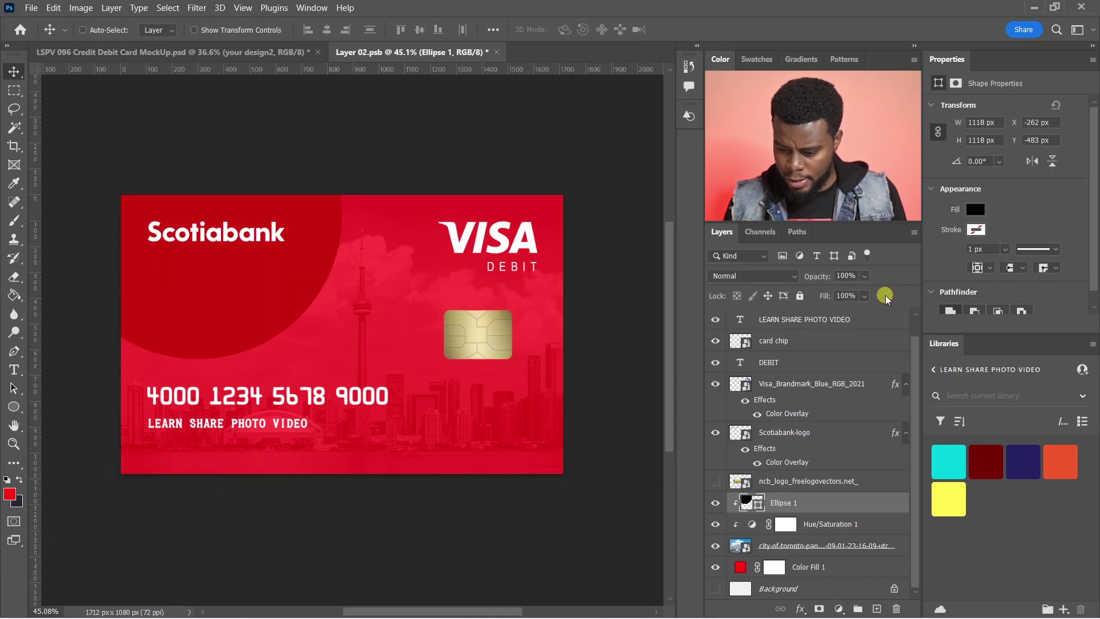
right_click(786, 503)
left_click(847, 290)
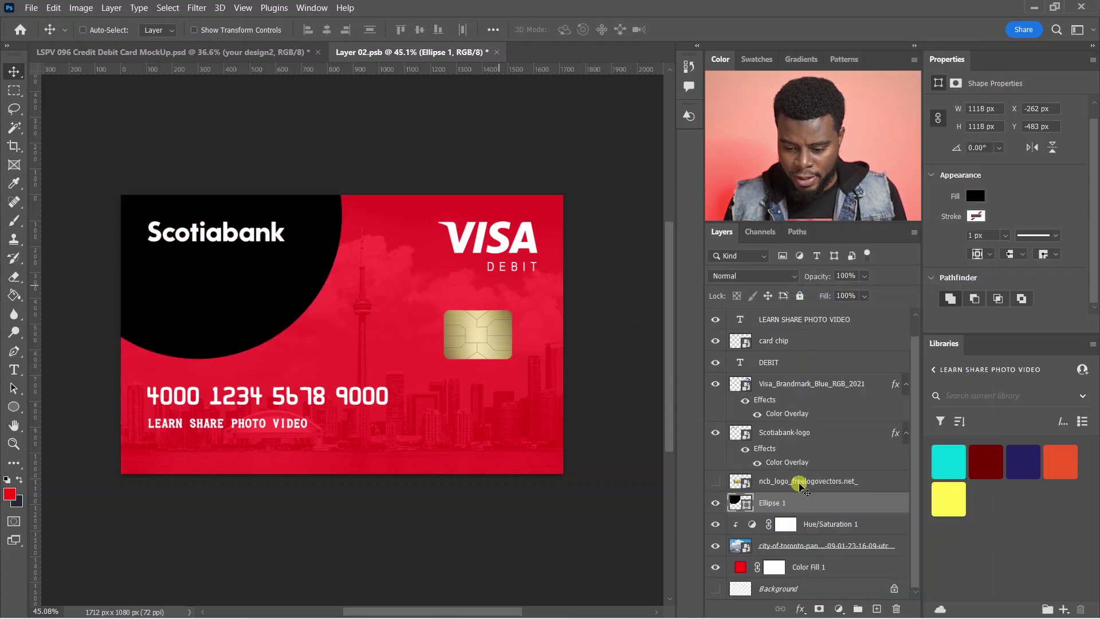
key("ctrl")
- Duplicate the circle to the card's lower right, making it white at 20% opacity
key("ctrl+j")
left_click_drag(204, 235, 456, 416)
double_click(740, 503)
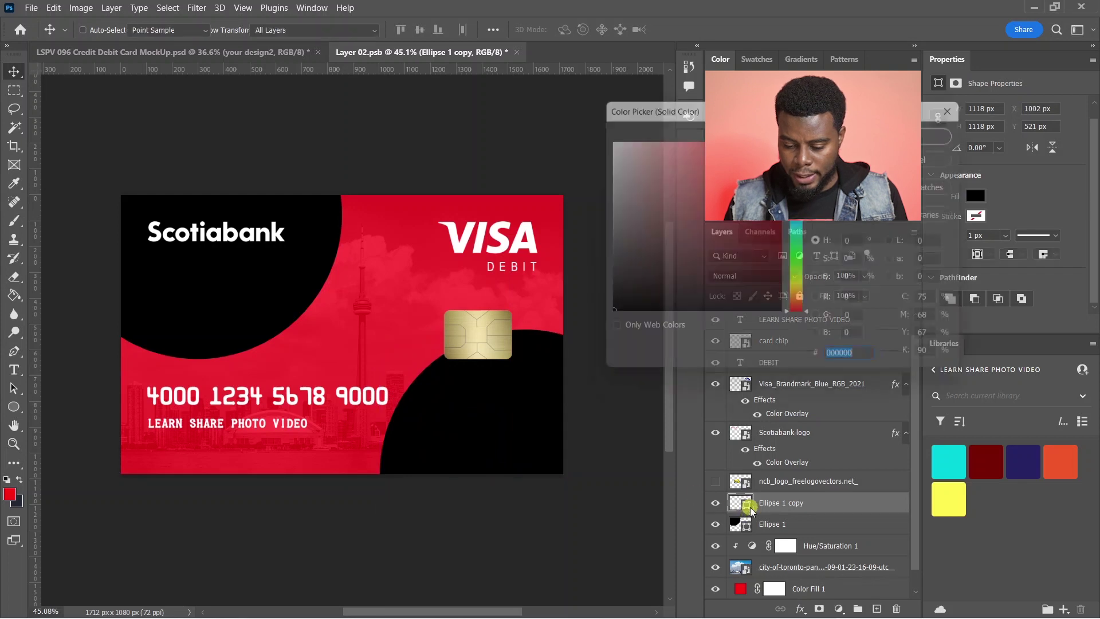
left_click_drag(636, 229, 582, 138)
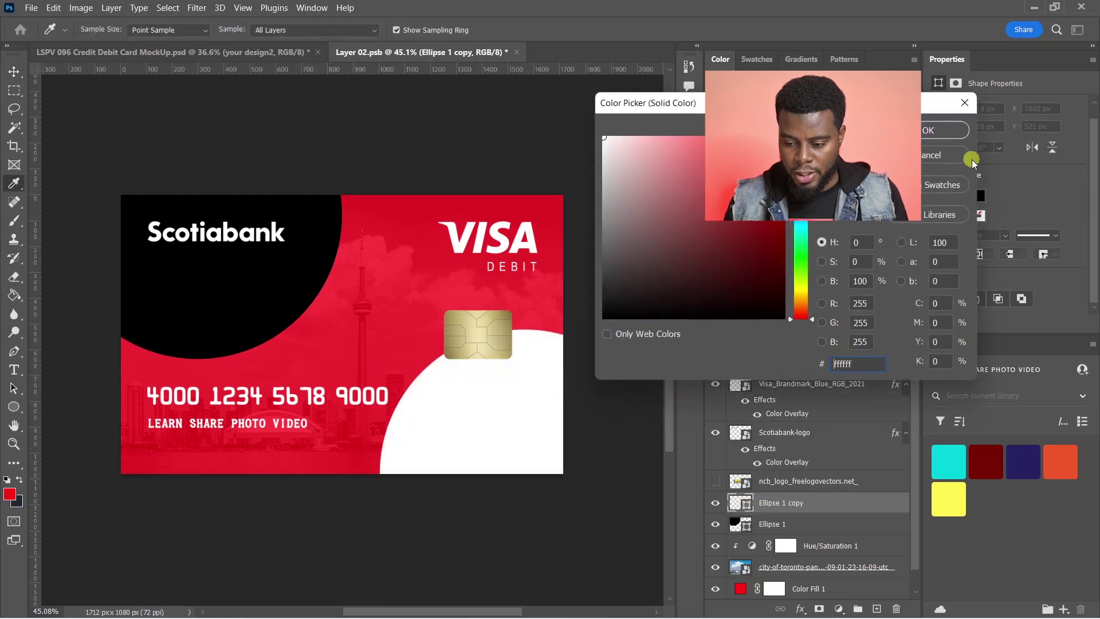
left_click(928, 131)
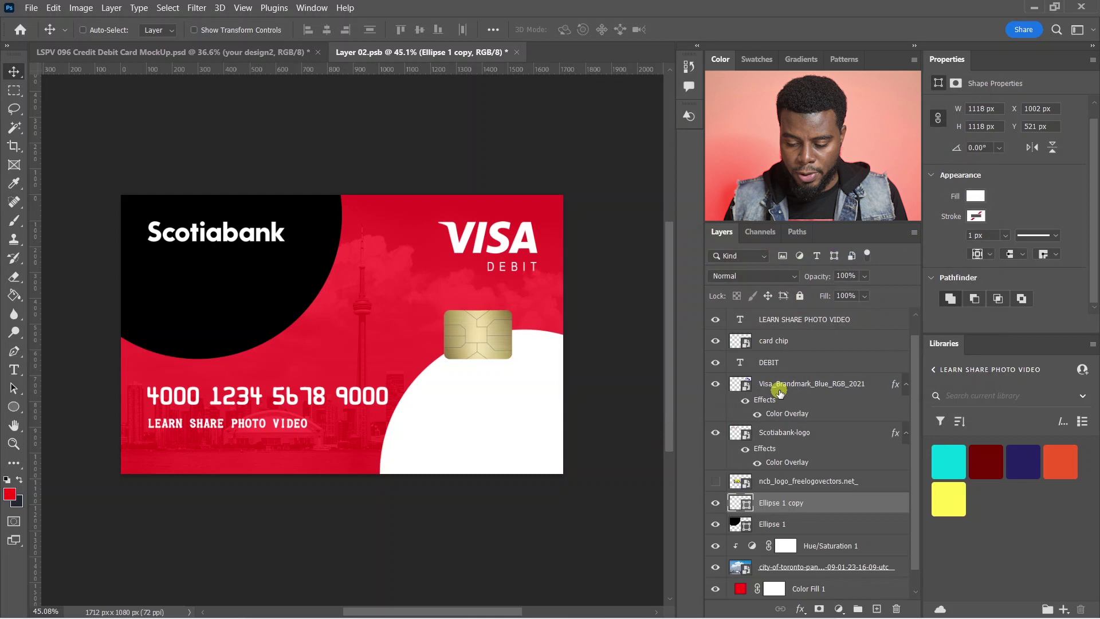
key("3")
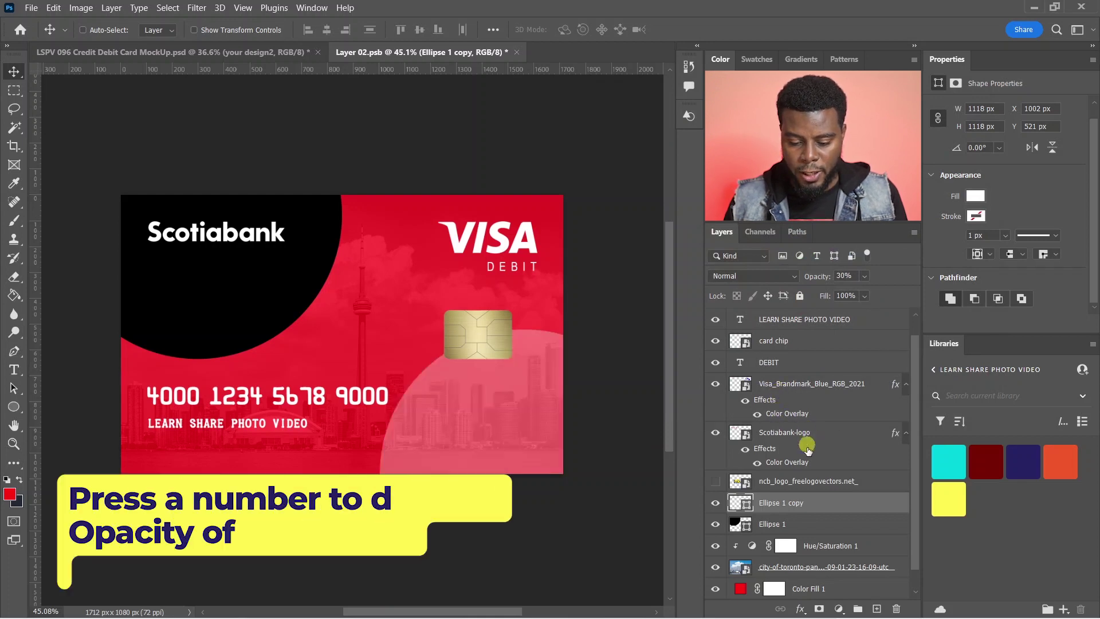
key("2")
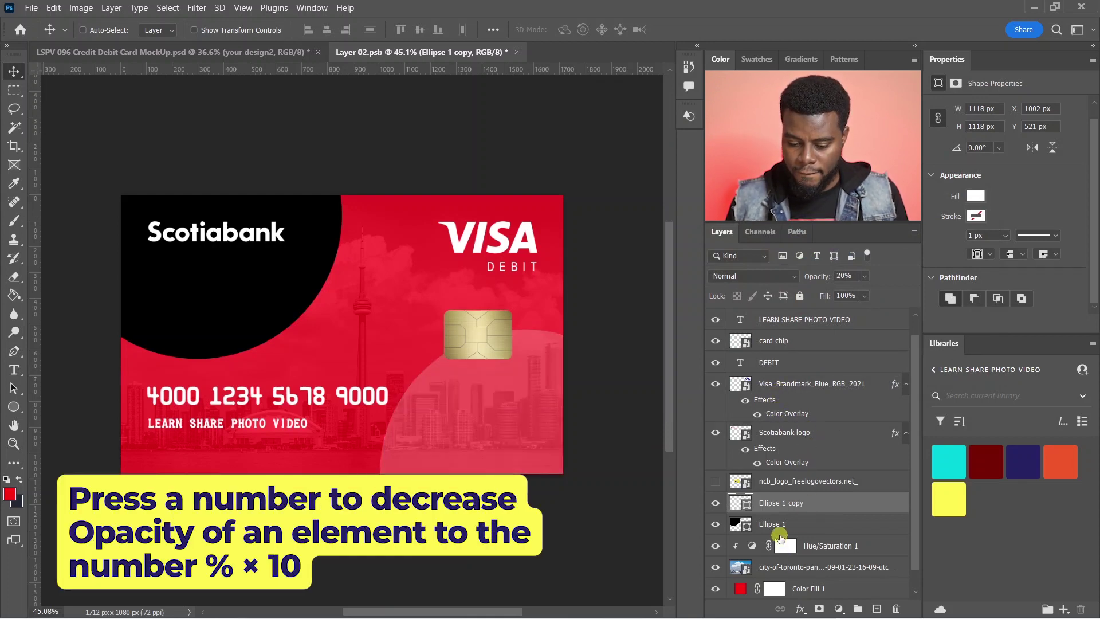
- Set the black Ellipse 1 circle to 20% opacity and save
left_click(777, 529)
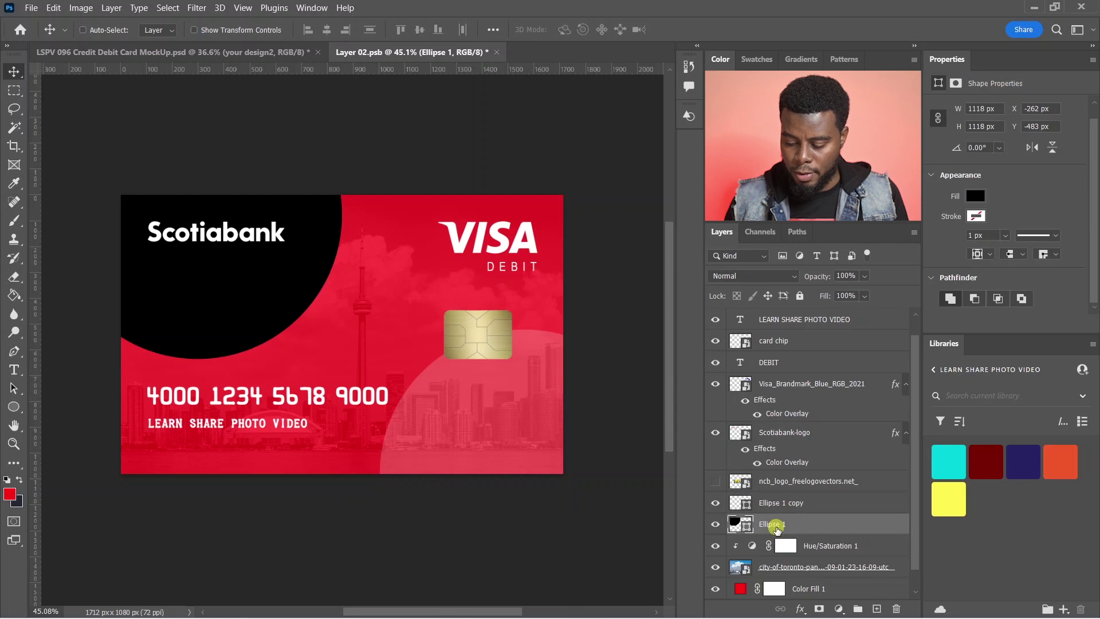
key("2")
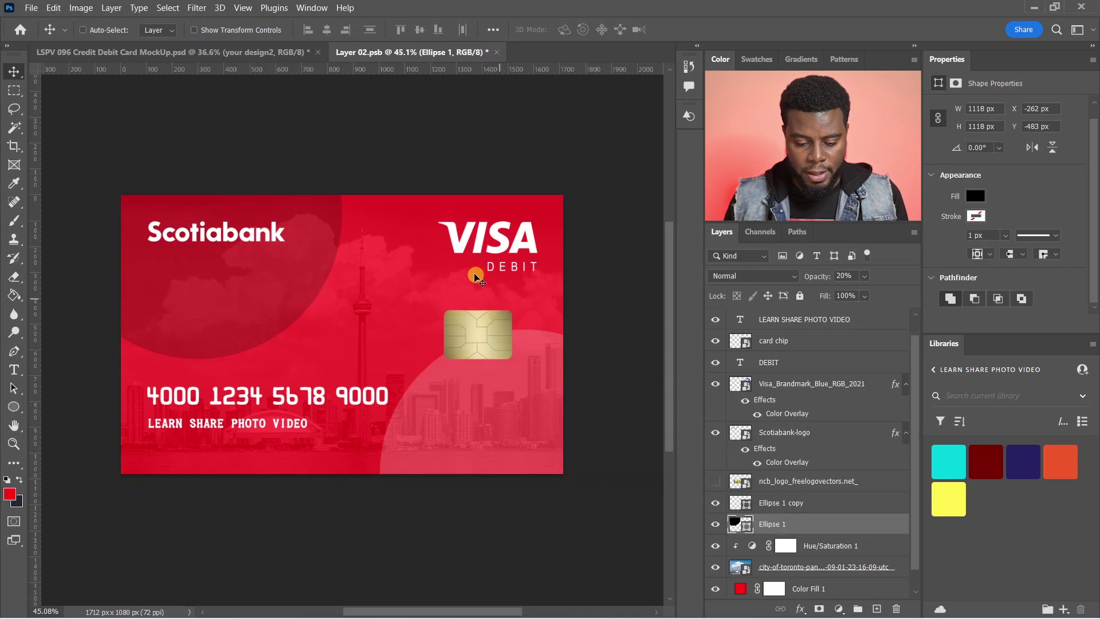
key("ctrl+s")
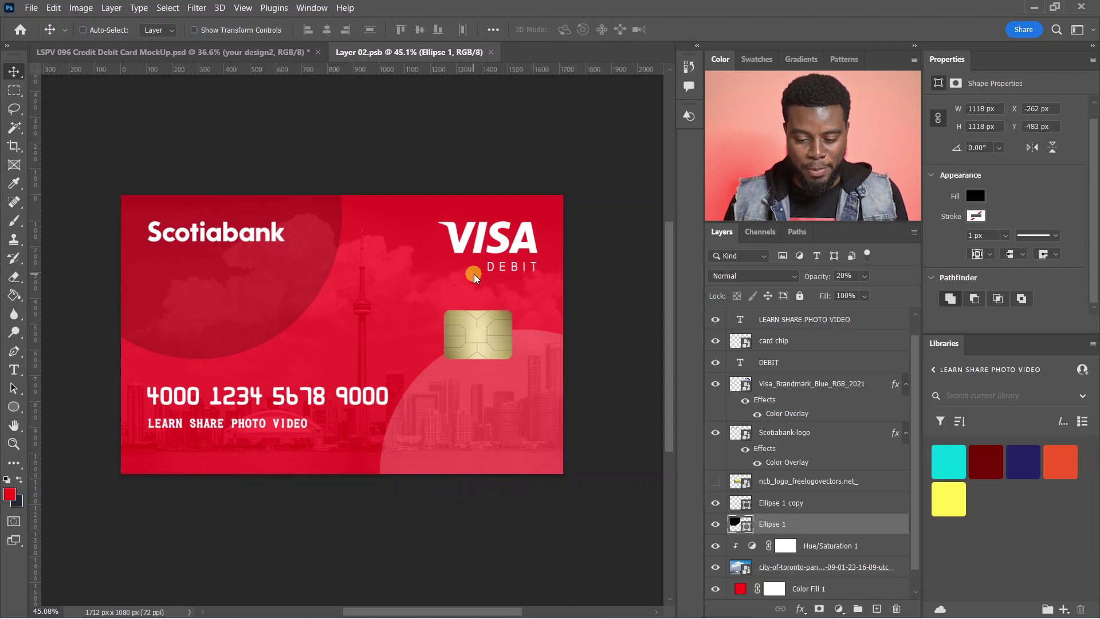
- Save, check the faded circles in the LSPV mockup, then return to Layer 02.psb's city-of-toronto layer
key("ctrl+s")
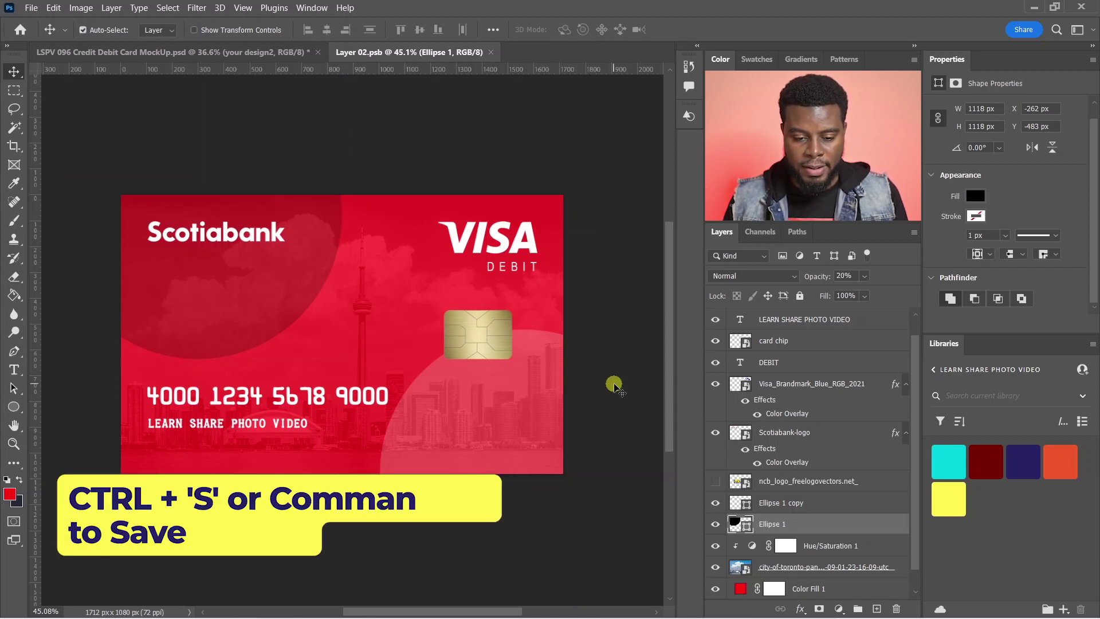
scroll(255, 77, "up", 2)
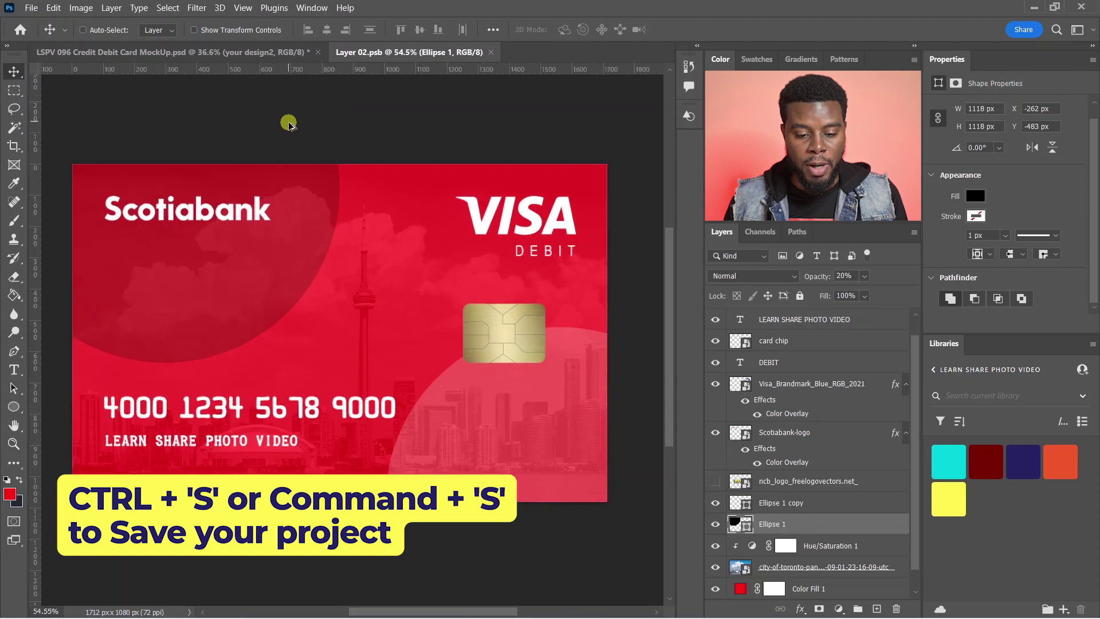
scroll(284, 116, "down", 1)
left_click(172, 51)
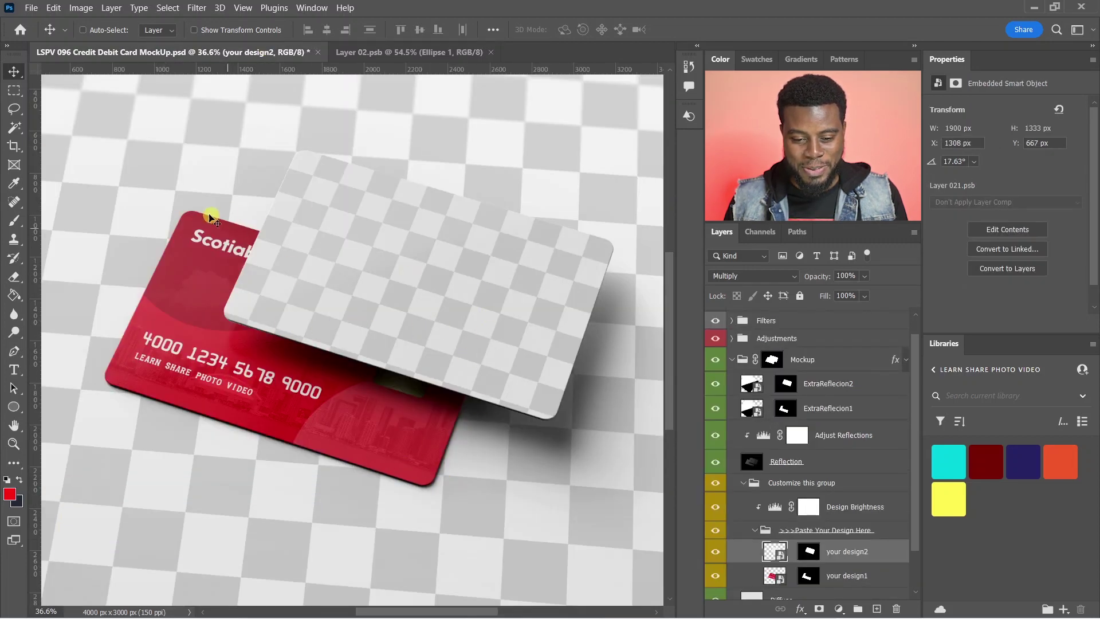
left_click(401, 53)
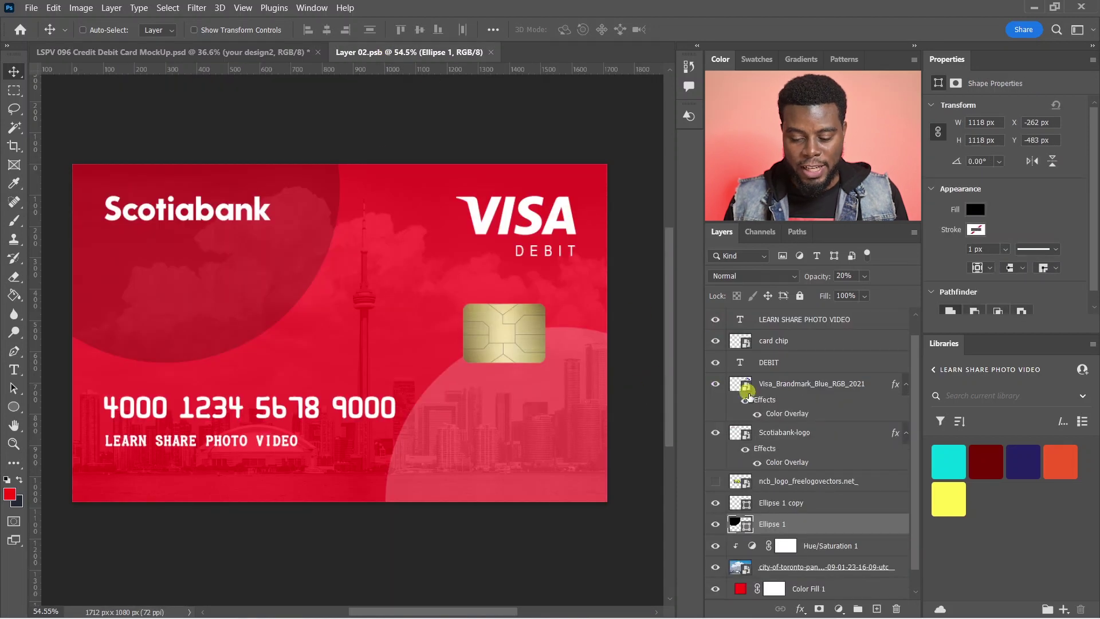
left_click(799, 567)
scroll(802, 550, "up", 1)
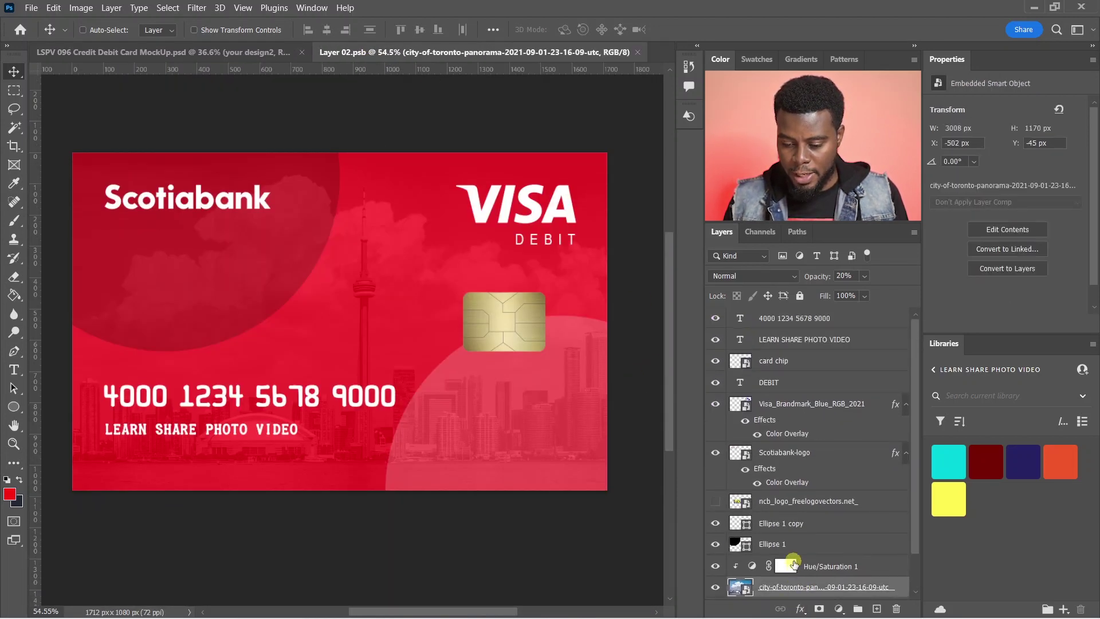
- Select all the red card layers down to the city photo and group them
left_click(816, 320, "shift")
key("ctrl+g")
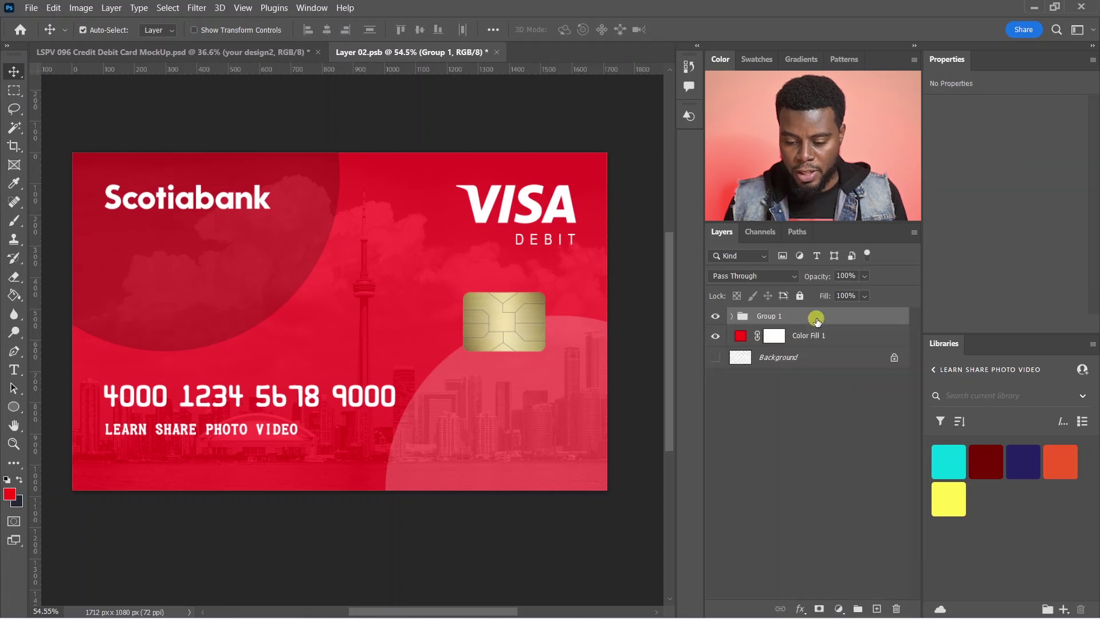
double_click(765, 316)
key("Return")
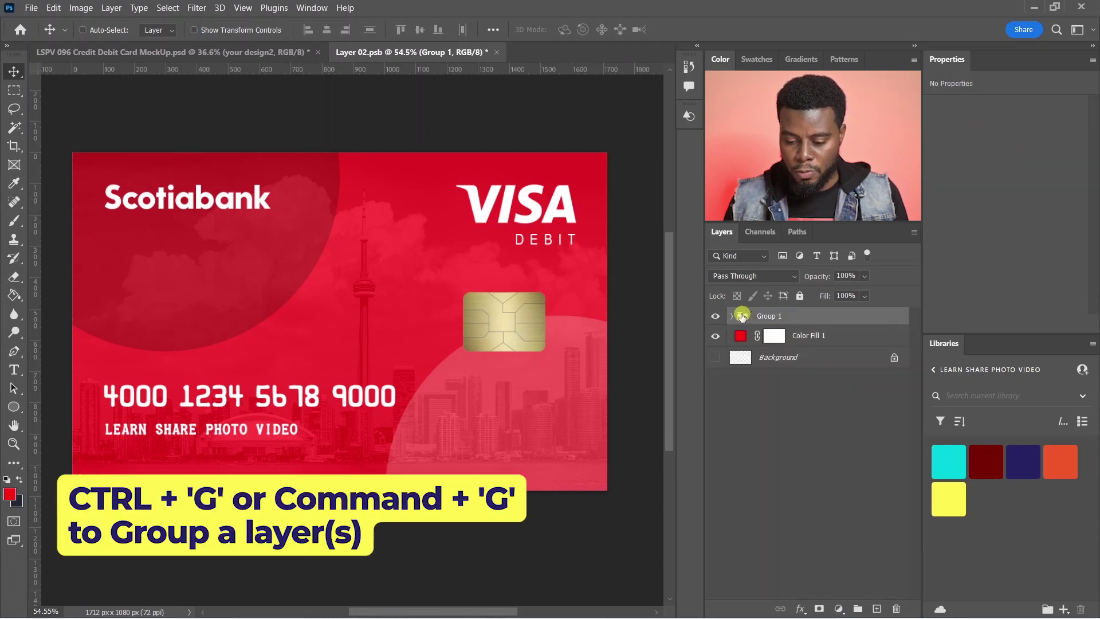
- Move the Color Fill 1 layer into the new group and collapse it
left_click(732, 315)
scroll(765, 395, "down", 3)
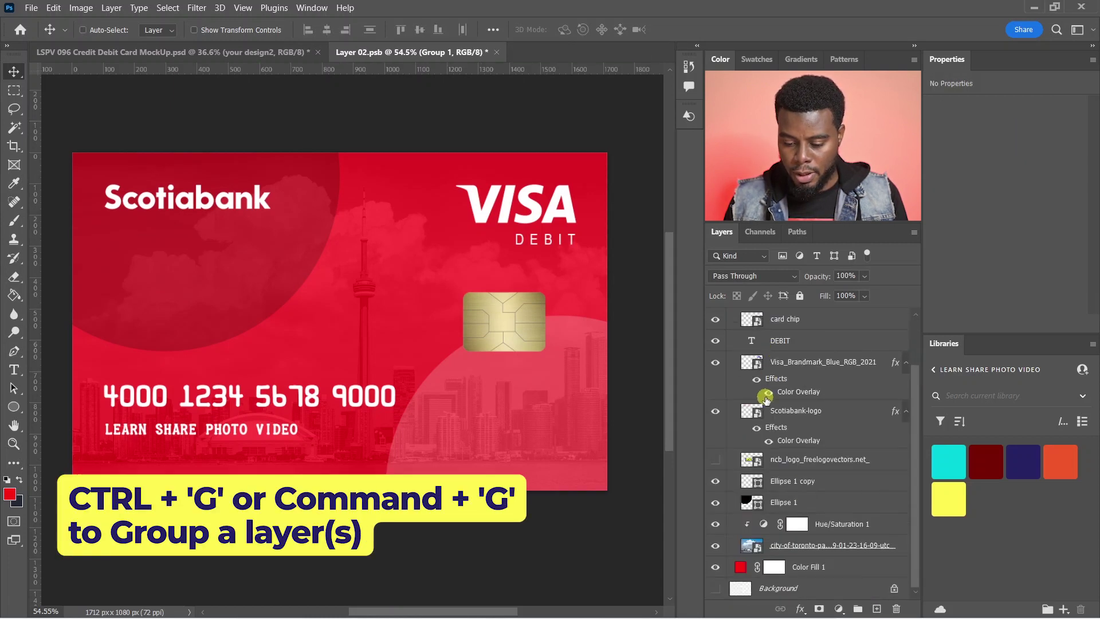
left_click(809, 567)
scroll(780, 502, "up", 2)
left_click(732, 316)
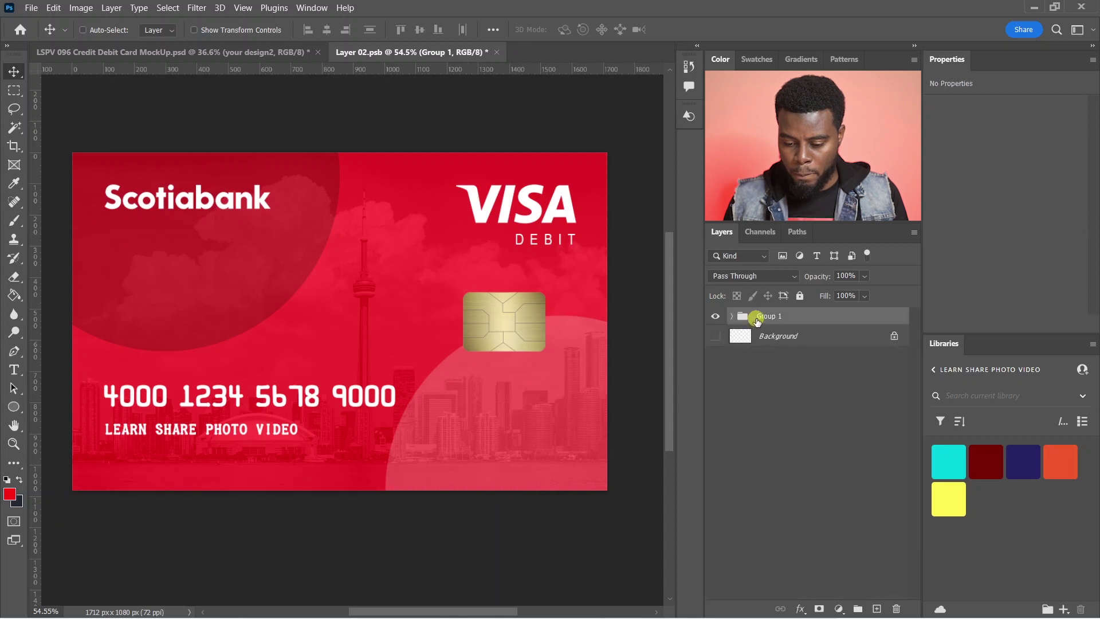
- Rename the group to 'Scotia Red Card' and save the design
double_click(766, 315)
type("Scota Red Card")
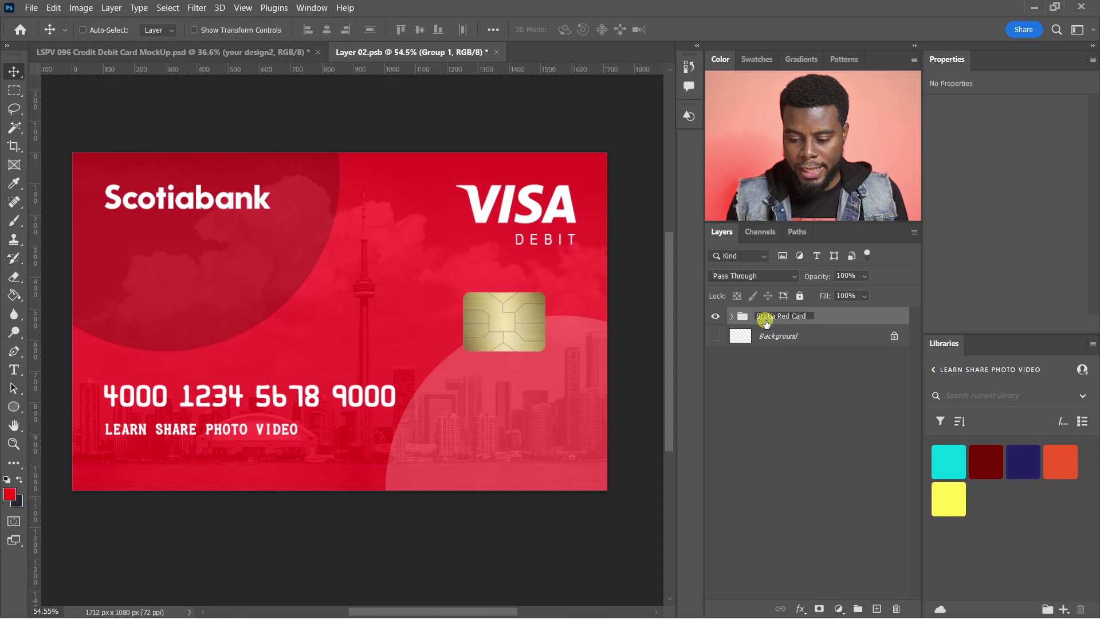
key("Return")
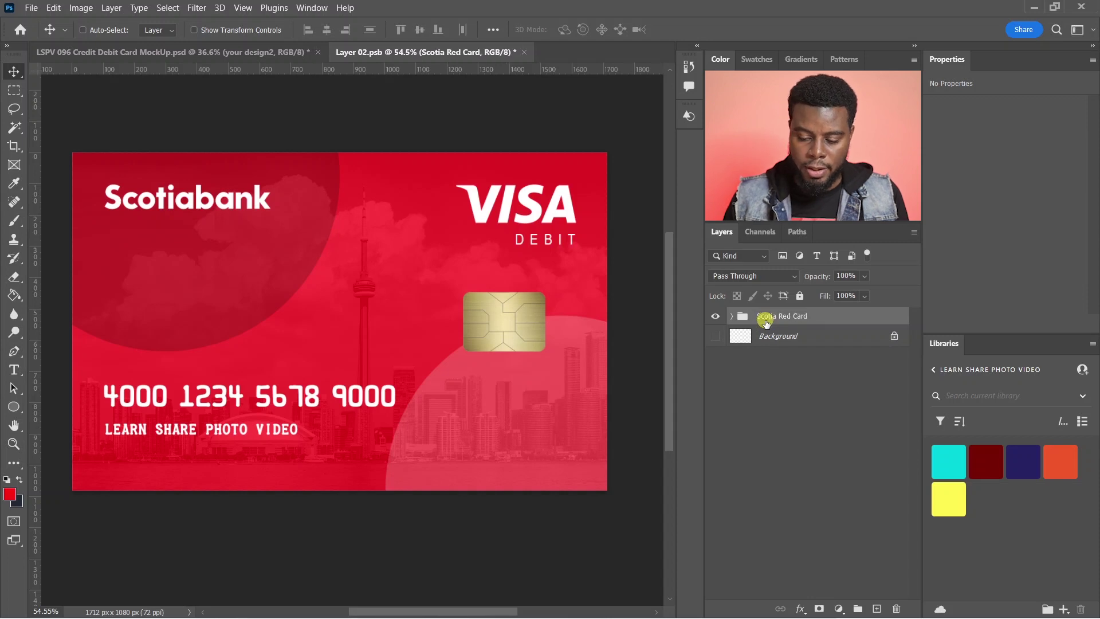
key("ctrl+s")
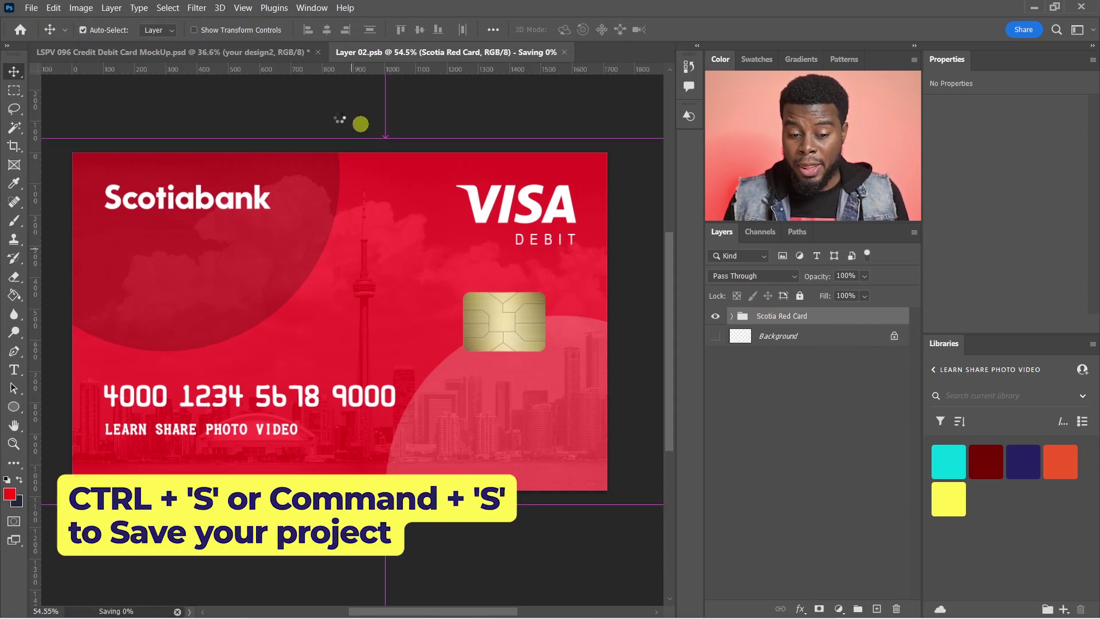
- Open the mockup's your design2 smart object as Layer 0211.psb and bring that document forward
left_click(266, 52)
scroll(750, 447, "down", 2)
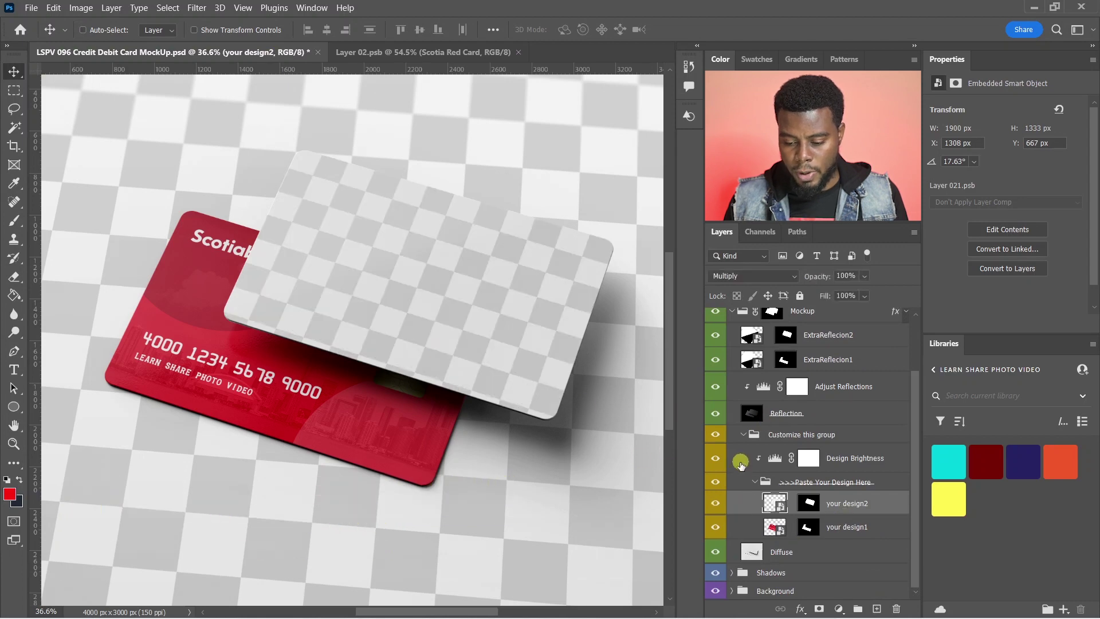
double_click(782, 509)
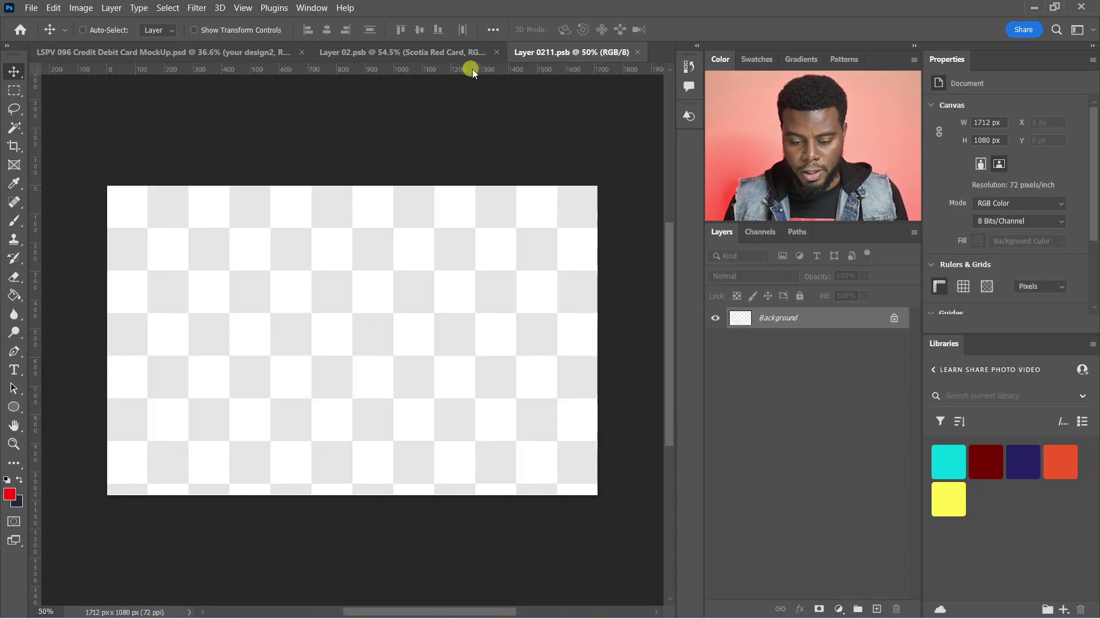
left_click(265, 52)
scroll(802, 504, "down", 2)
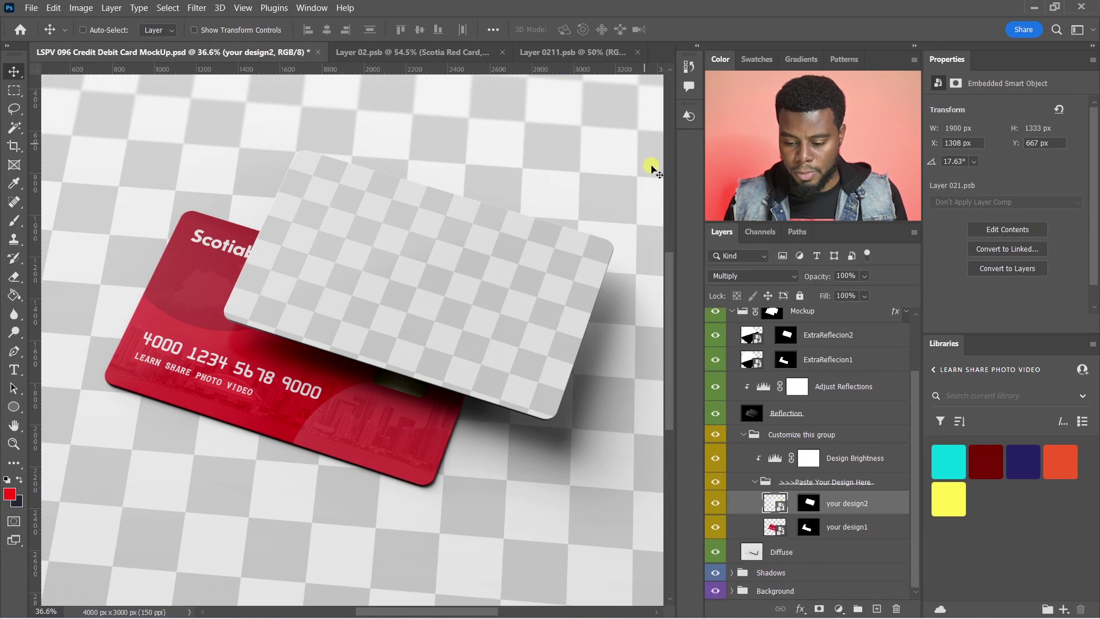
left_click(568, 52)
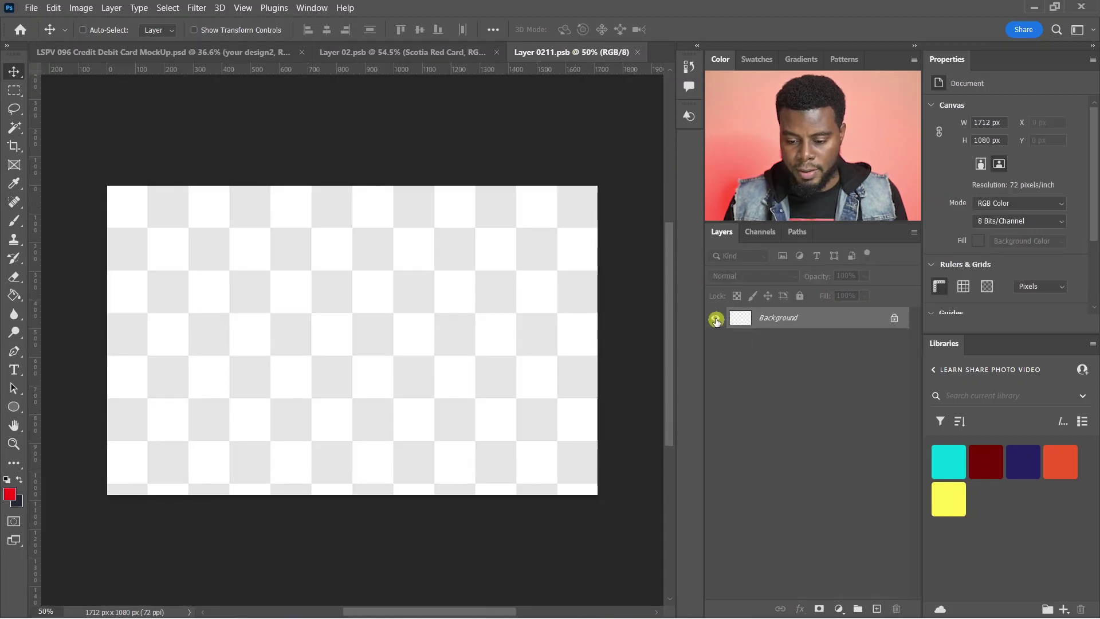
left_click(441, 57)
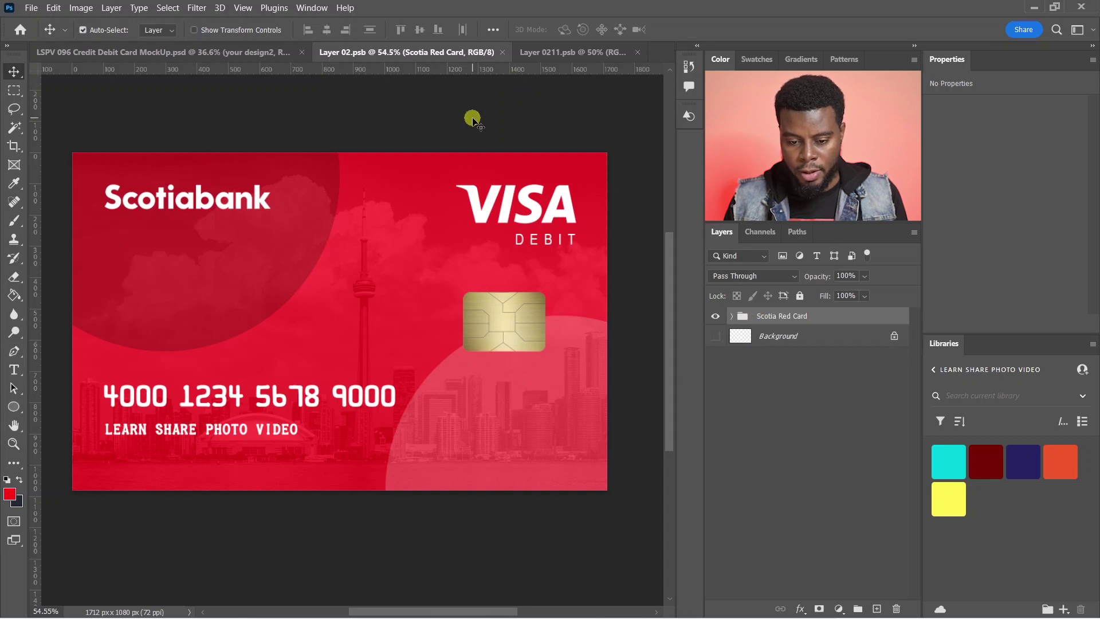
left_click(547, 54)
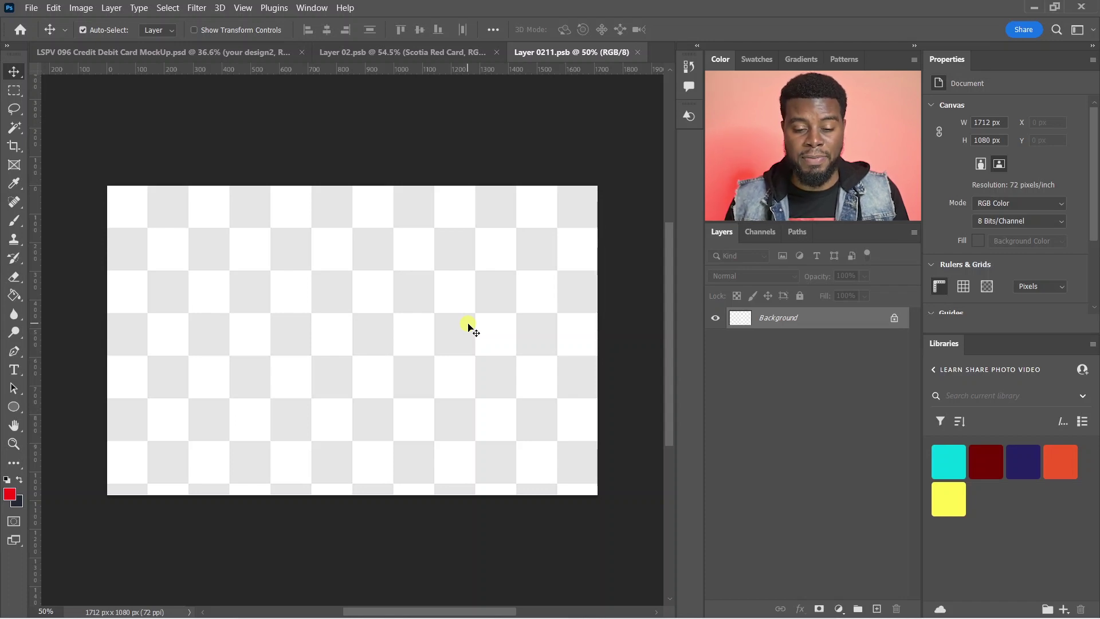
- Paste the Scotia Red Card group in place into Layer 0211.psb, fit it to the canvas, and save
key("ctrl+shift+v")
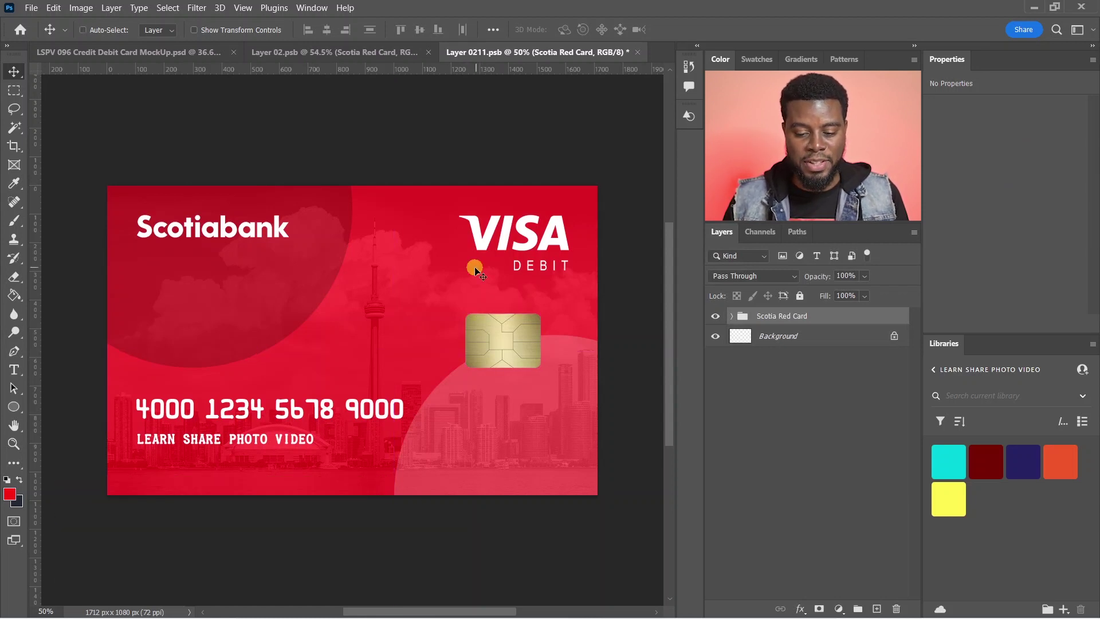
left_click_drag(476, 269, 499, 282)
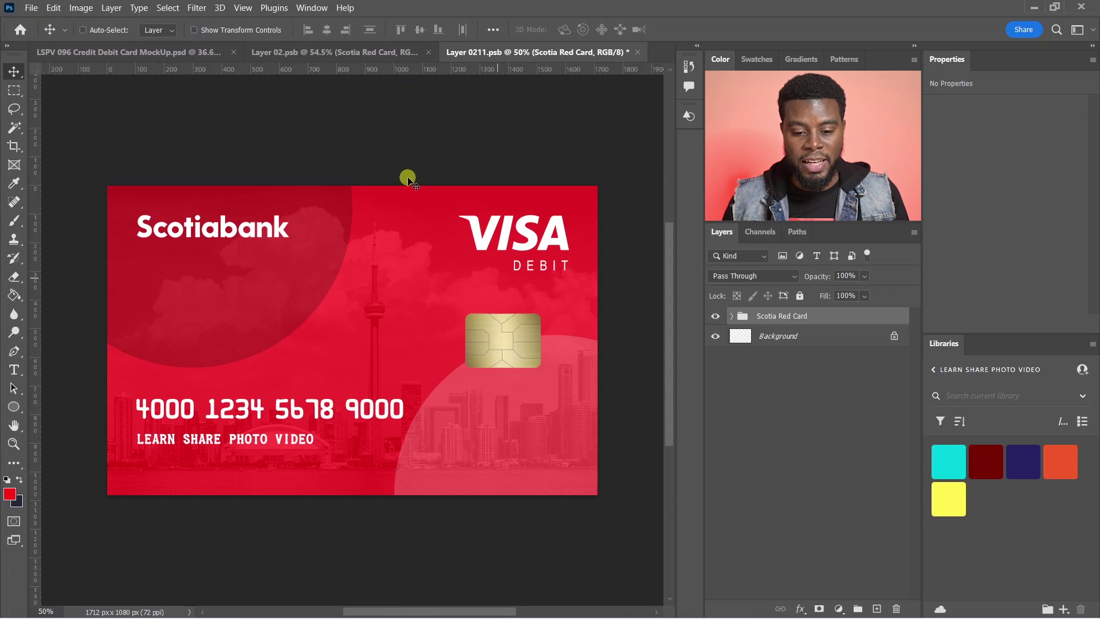
key("ctrl+s")
left_click(698, 162)
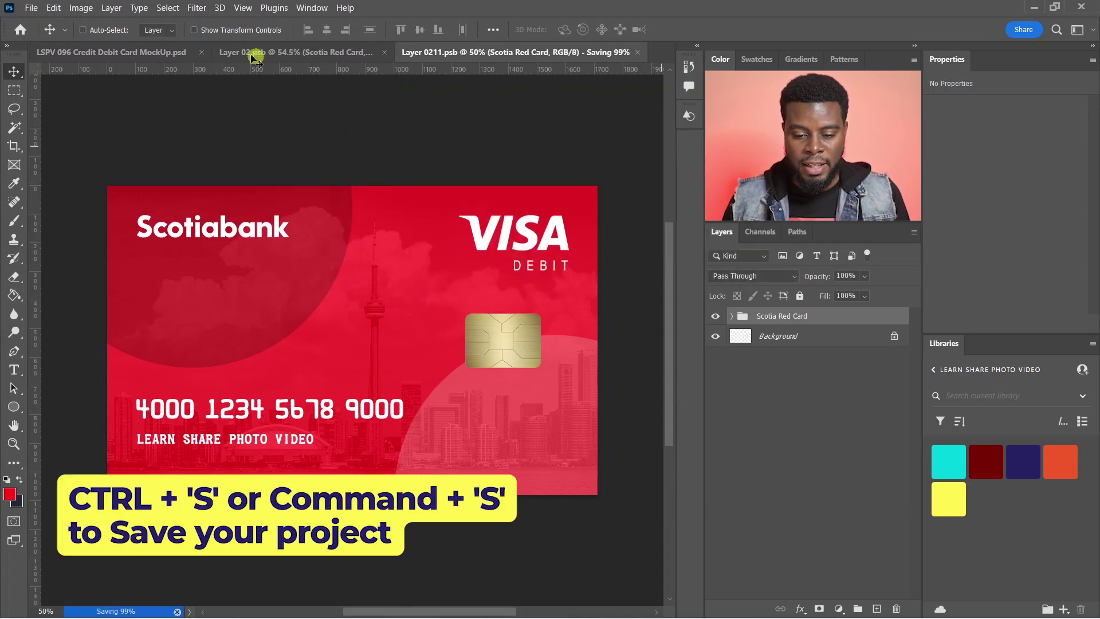
- Expand the Scotia Red Card group and locate the card's Color Fill 1 base layer
left_click(142, 56)
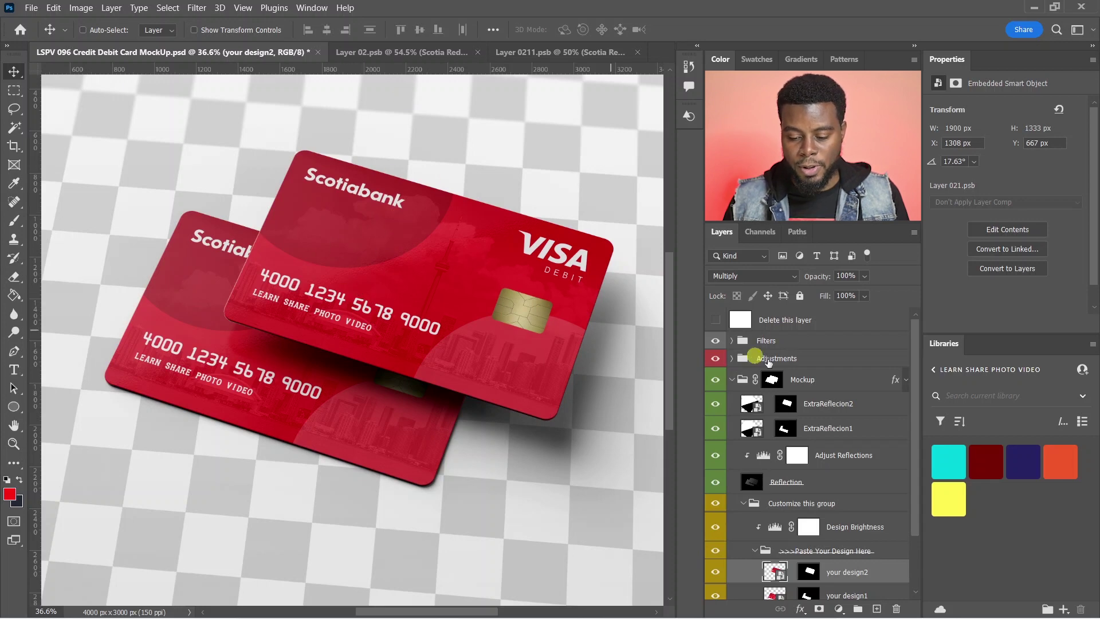
scroll(750, 356, "down", 2)
left_click(427, 55)
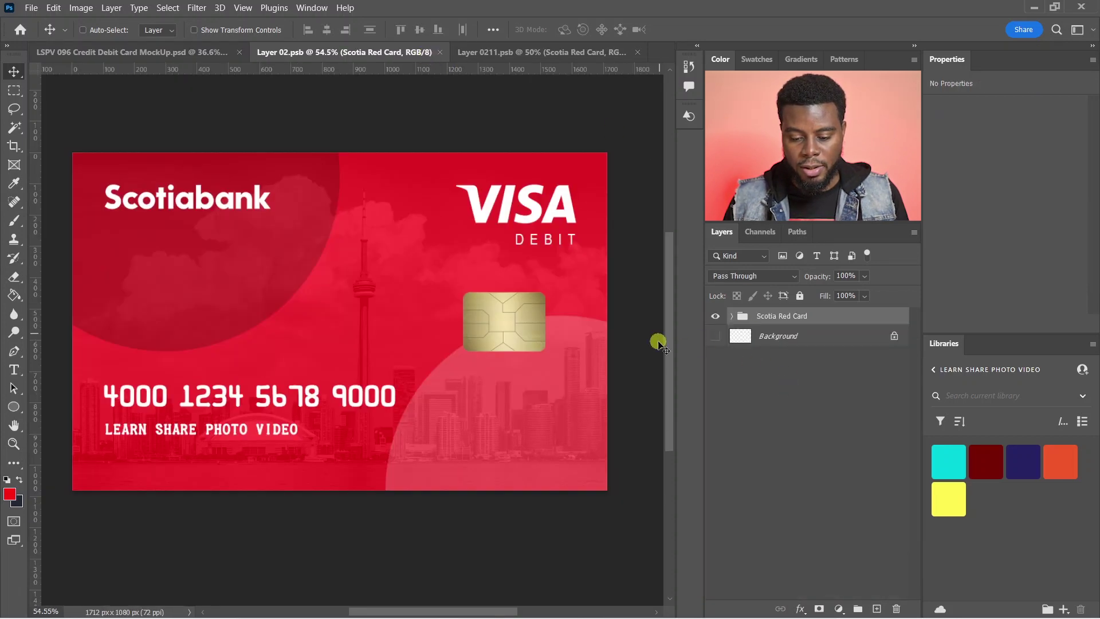
left_click(736, 318)
scroll(796, 458, "down", 2)
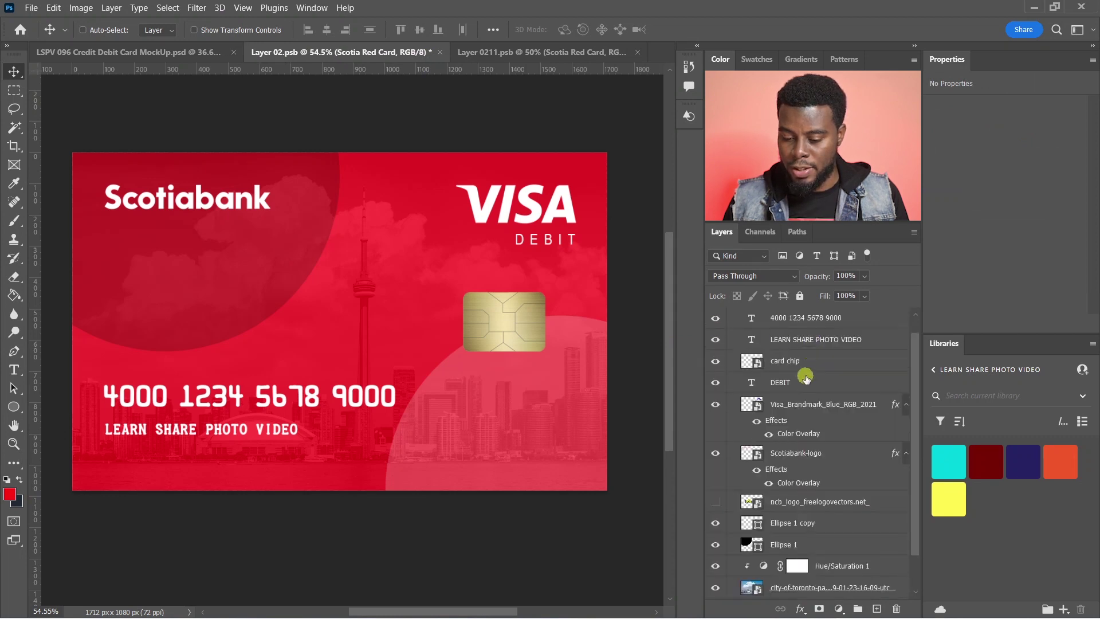
double_click(752, 569)
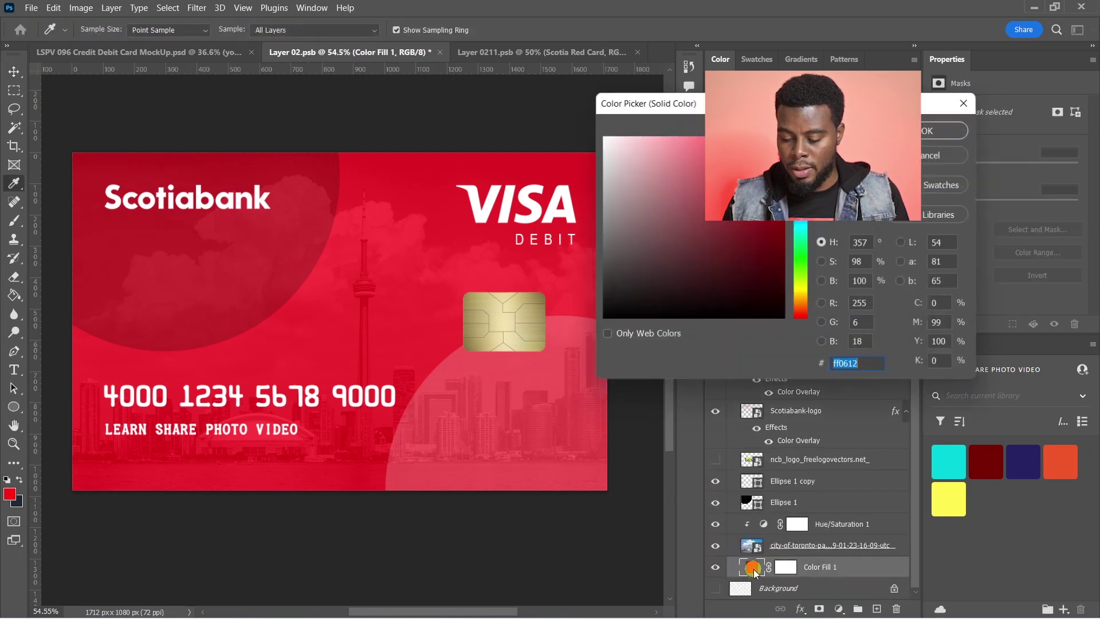
key("Escape")
- Fill the card with navy #262262 from the library, save, and return to the mockup
left_click(1059, 463)
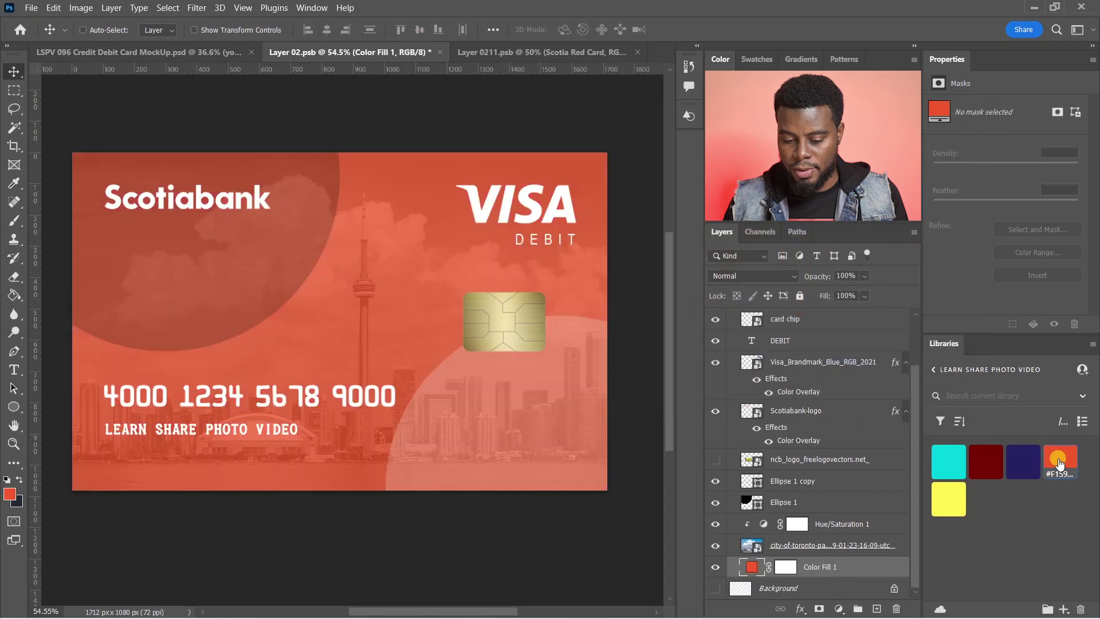
key("ctrl+z")
left_click(1013, 463)
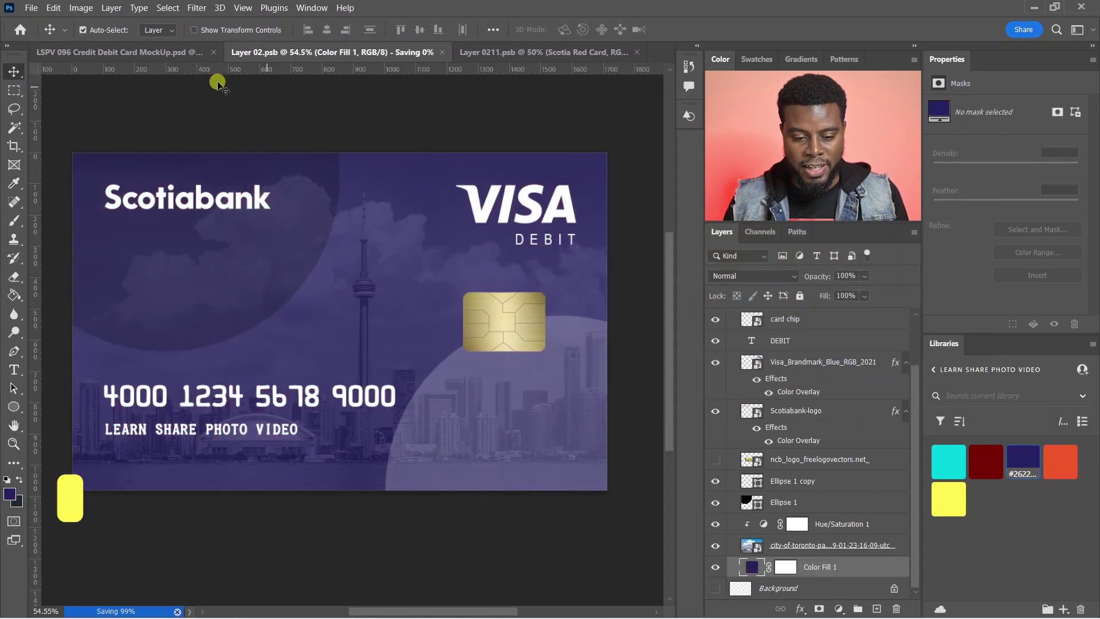
key("ctrl+s")
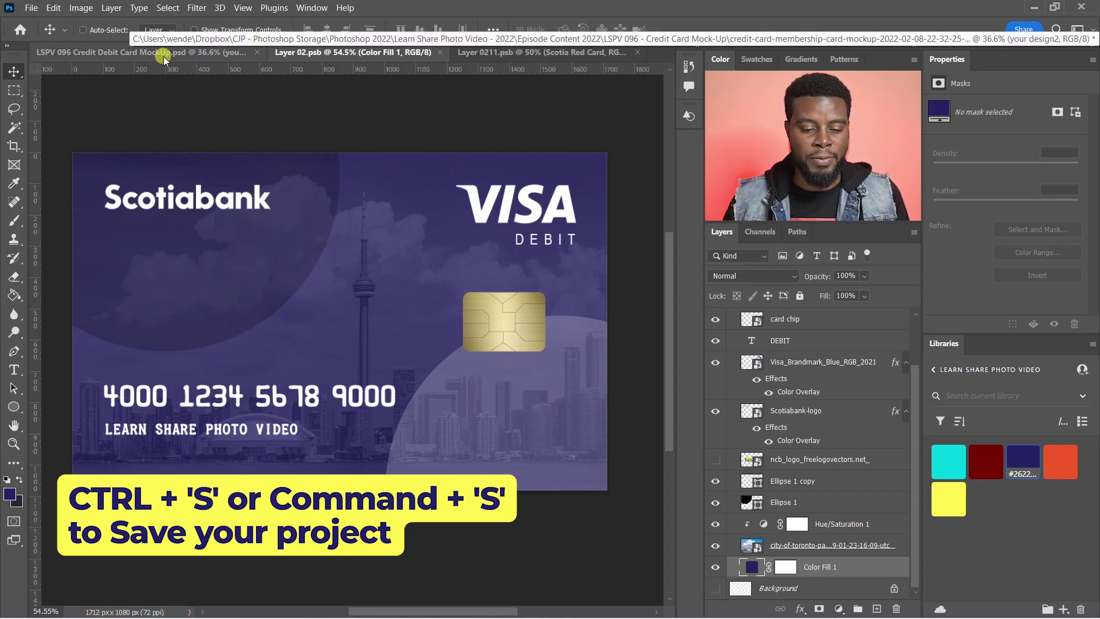
left_click(163, 53)
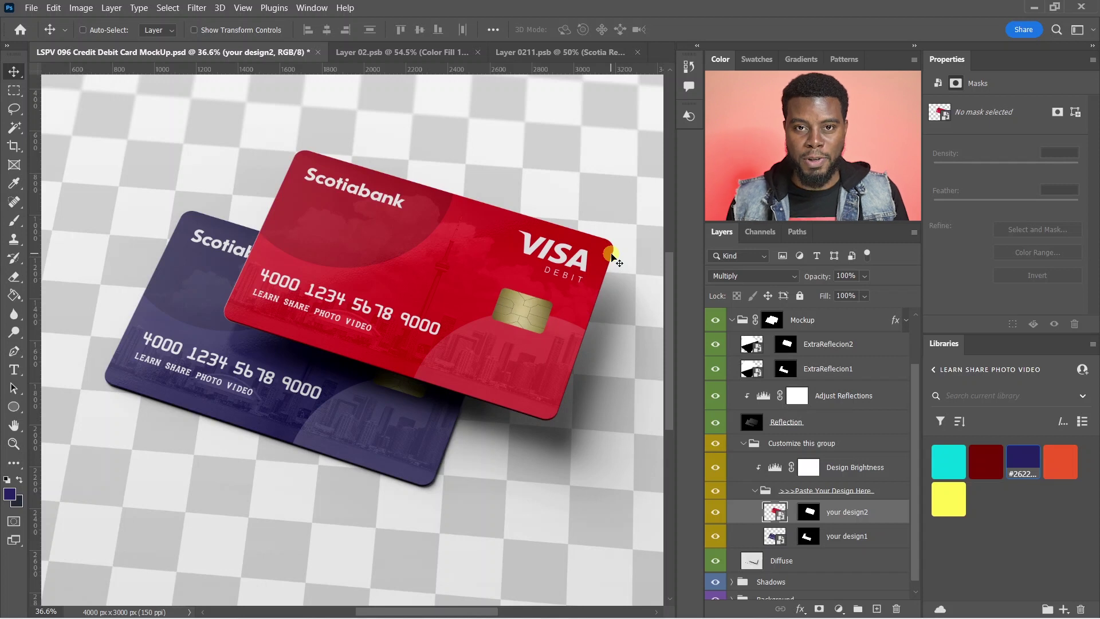
- Expand the Background group and hide the checkered Texture Background layer
scroll(576, 289, "down", 1)
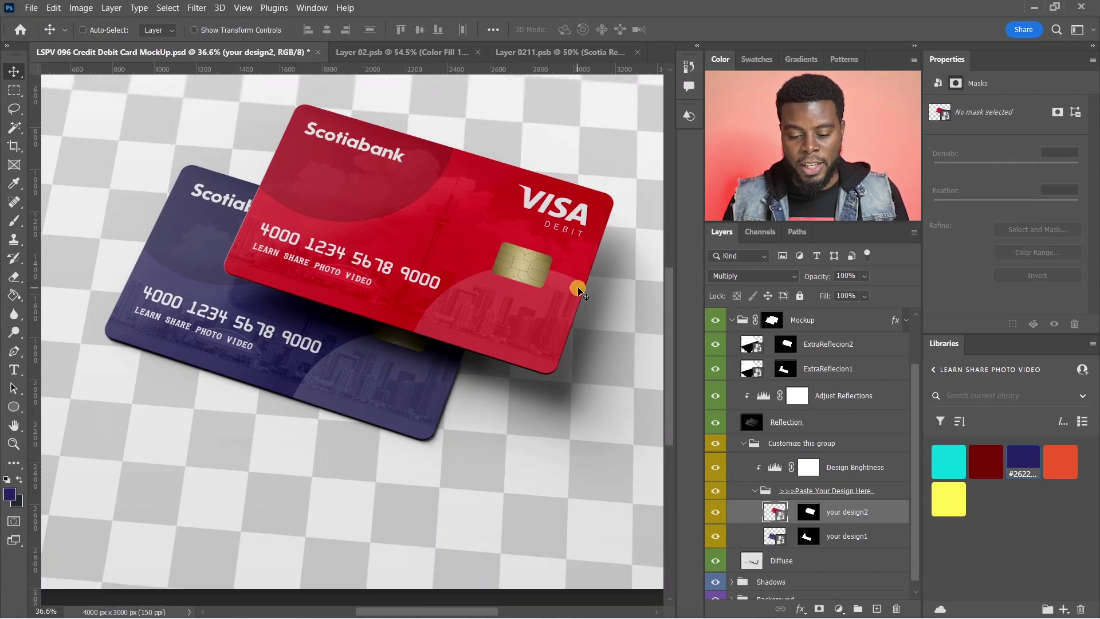
scroll(767, 423, "down", 1)
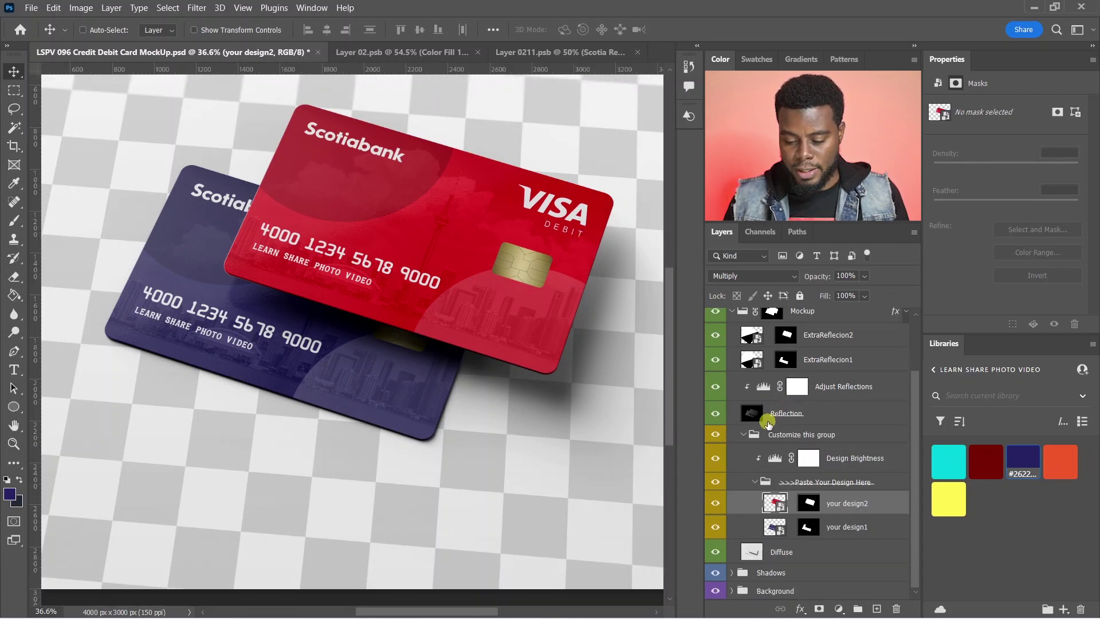
left_click(732, 591)
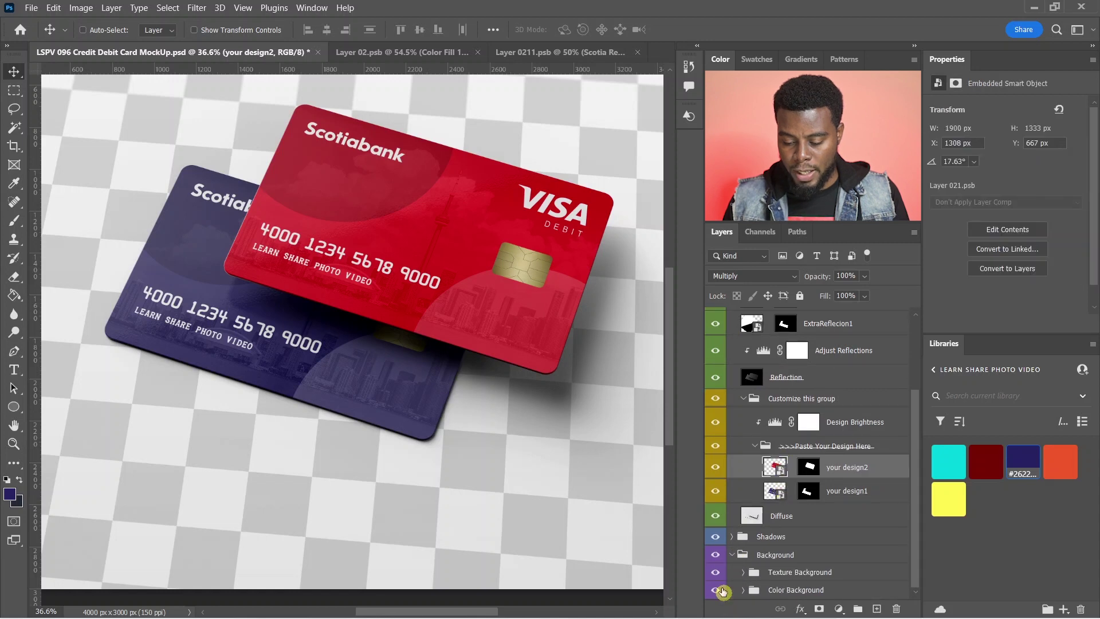
left_click(715, 571)
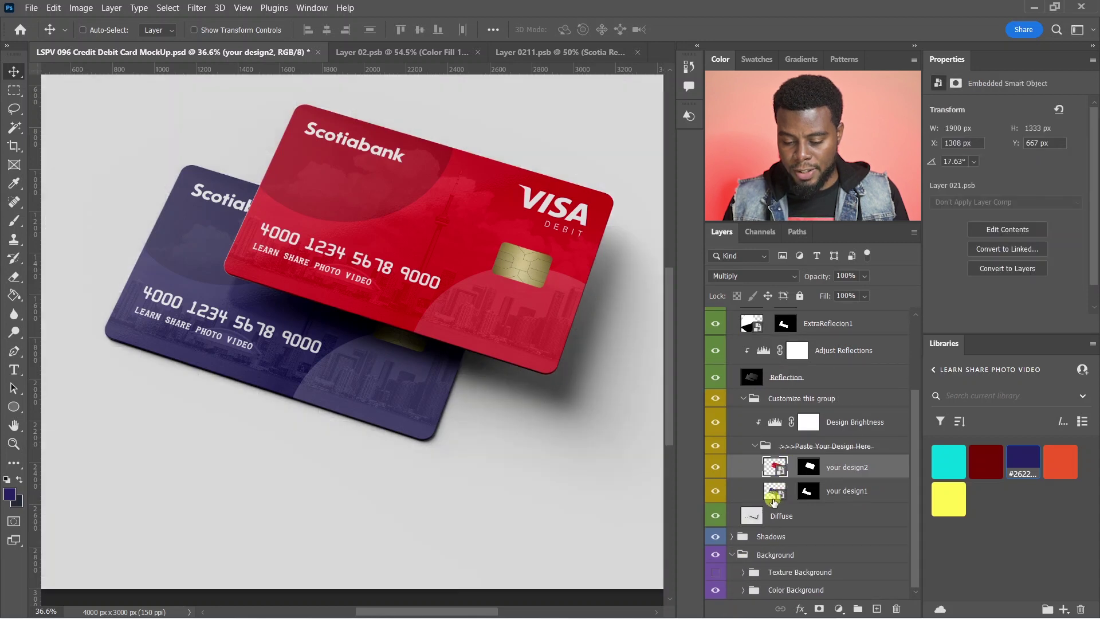
- Expand the Color Background group and open the bg color layer's colour settings
left_click(743, 590)
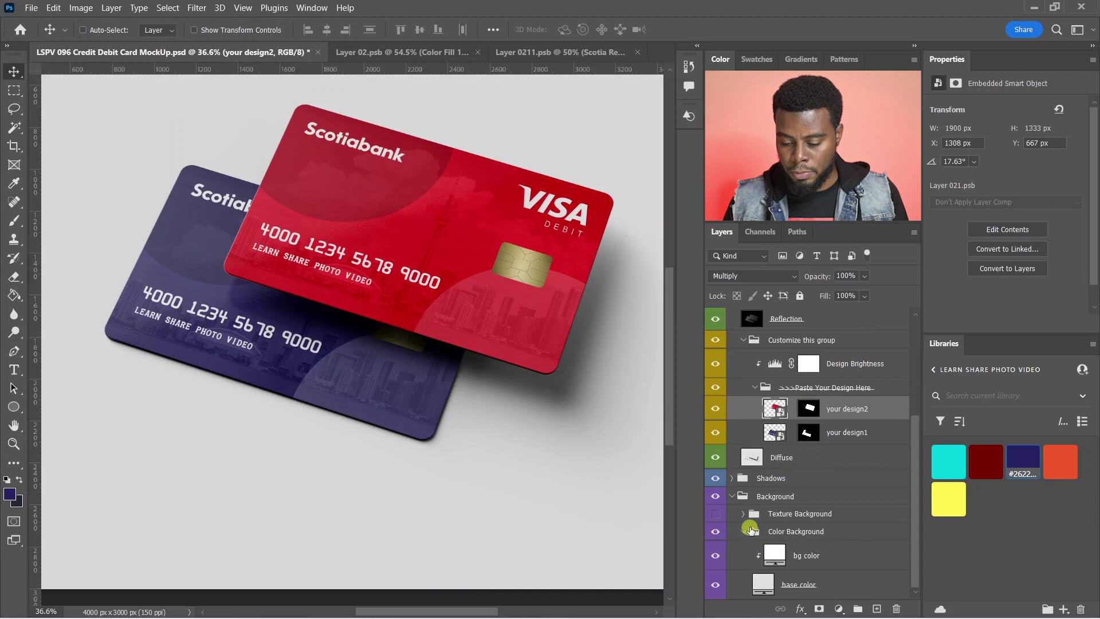
left_click(744, 515)
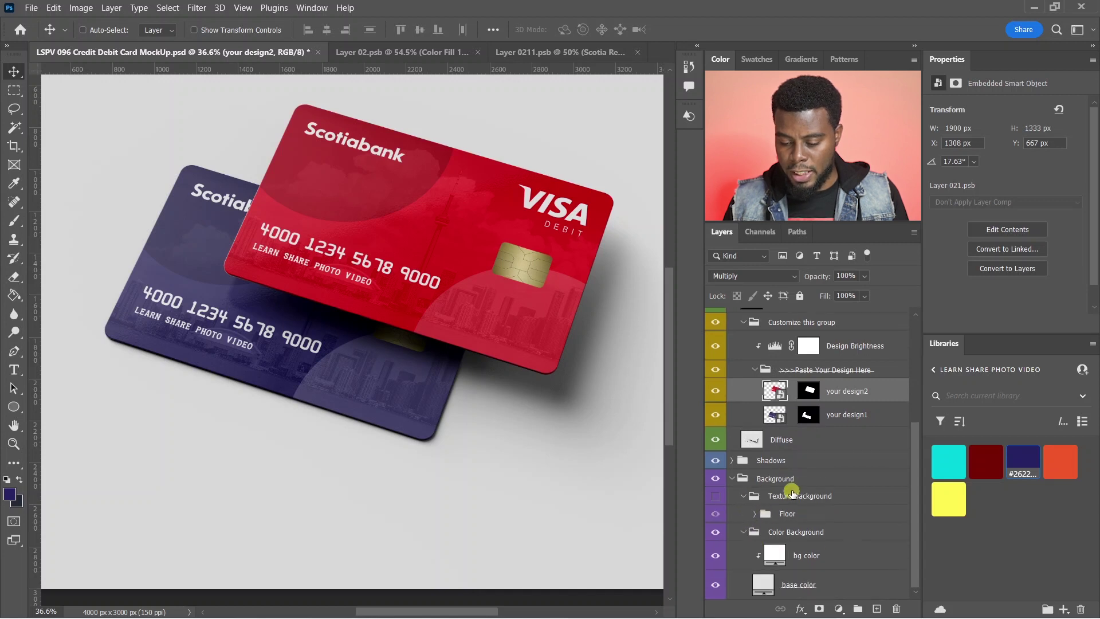
left_click(752, 517)
left_click(753, 490)
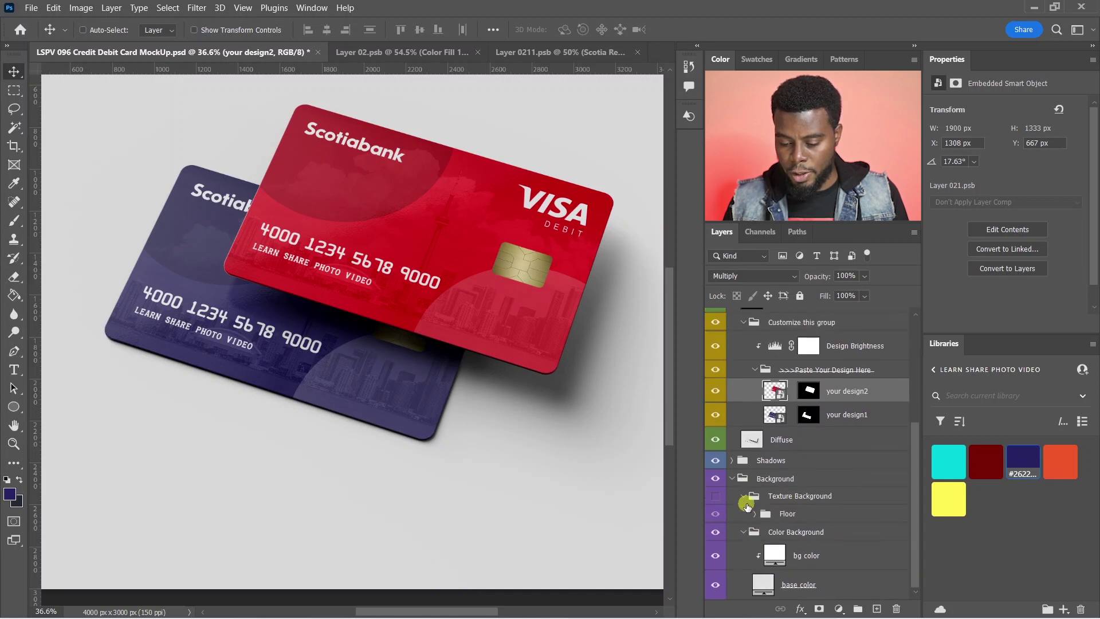
left_click(744, 497)
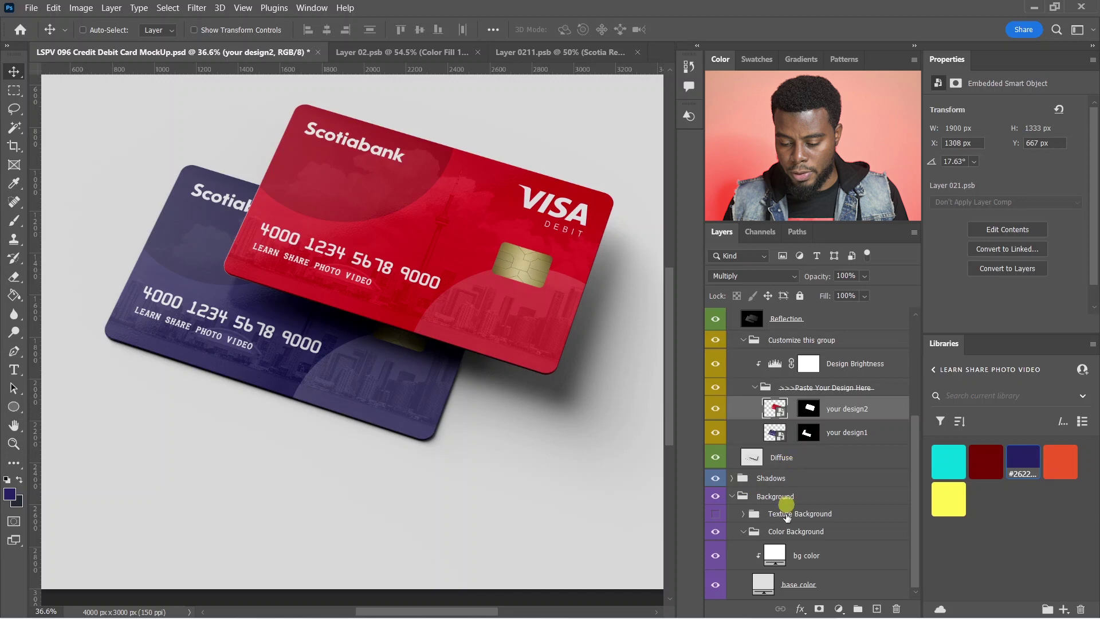
double_click(769, 557)
- Set the background colour to pale pinkish-grey f2dada
type("c11414")
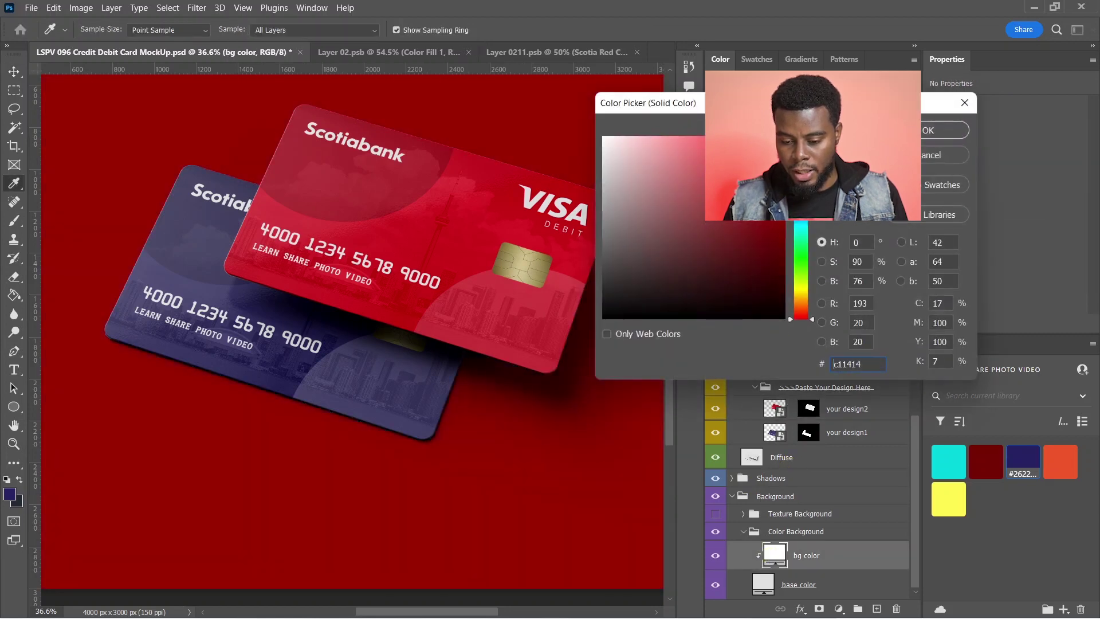
left_click_drag(745, 182, 621, 145)
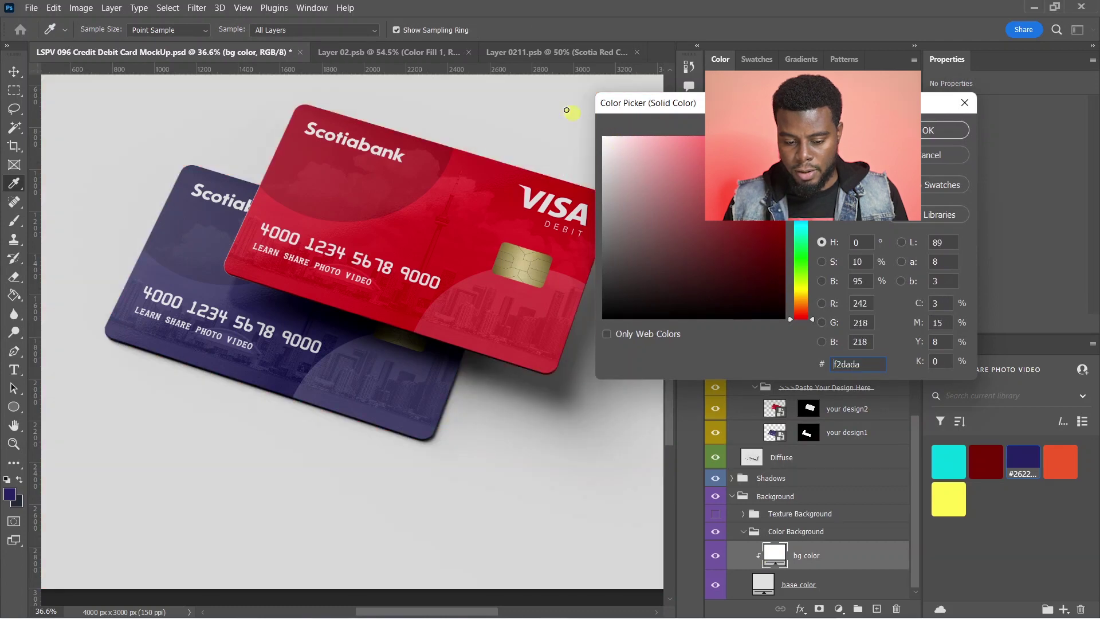
left_click(945, 130)
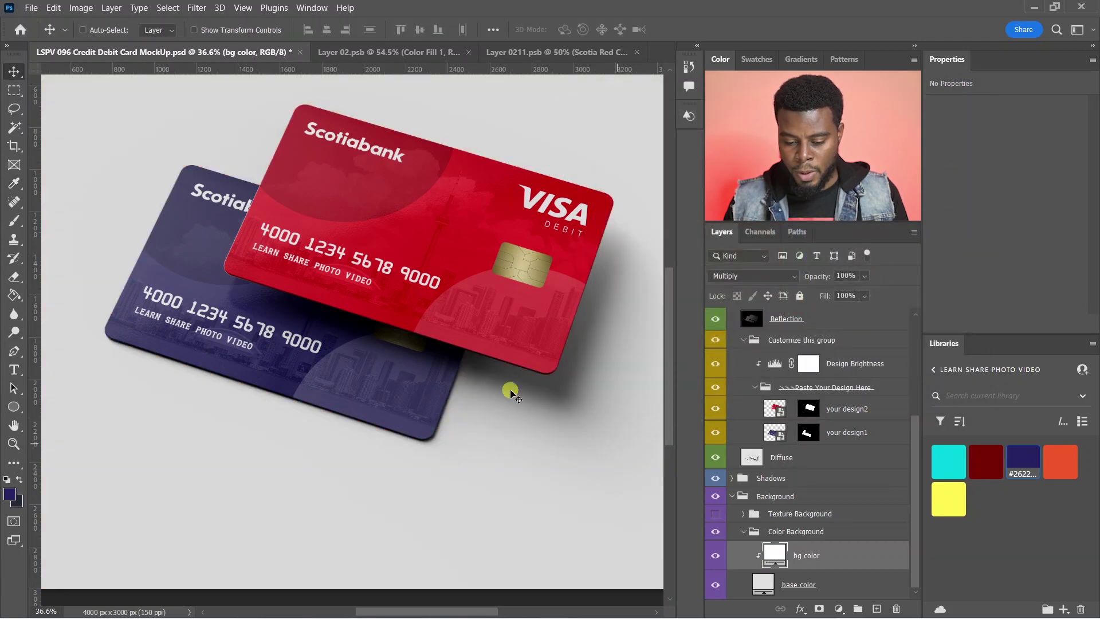
- Zoom out to view the whole mockup and save it
key("ctrl+minus")
key("ctrl+minus")
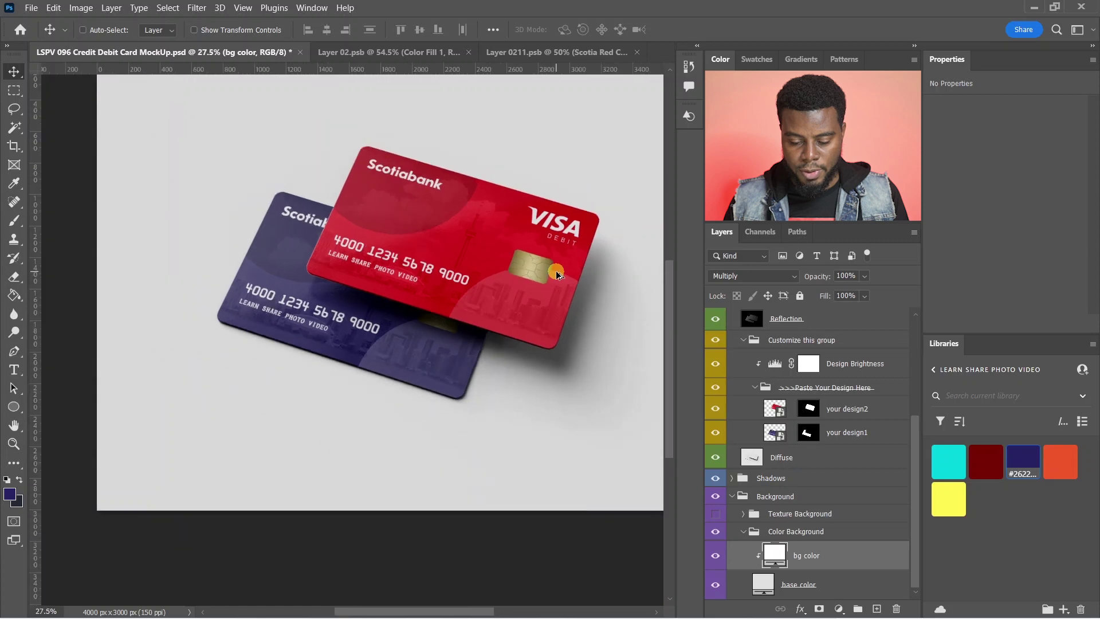
scroll(421, 233, "up", 2)
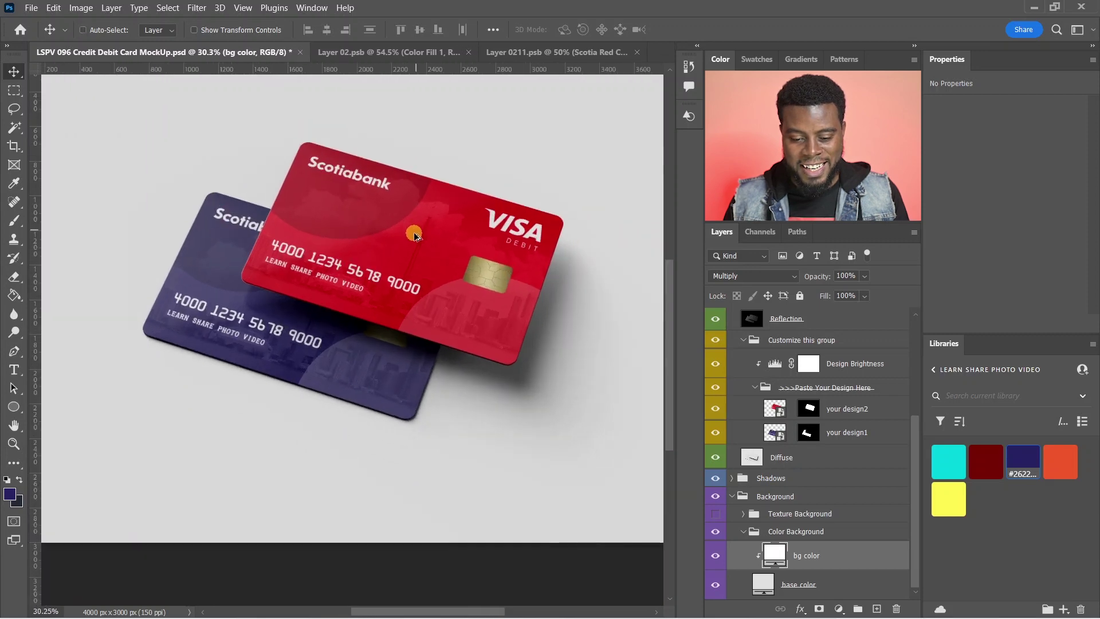
scroll(414, 233, "up", 3)
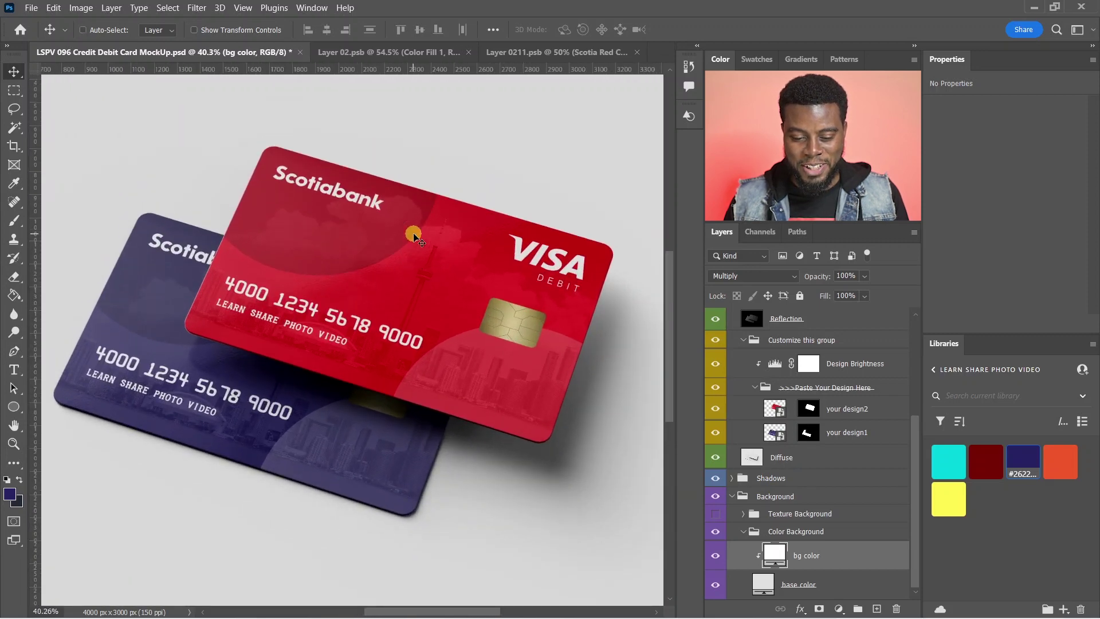
scroll(414, 236, "left", 2)
scroll(444, 244, "down", 2)
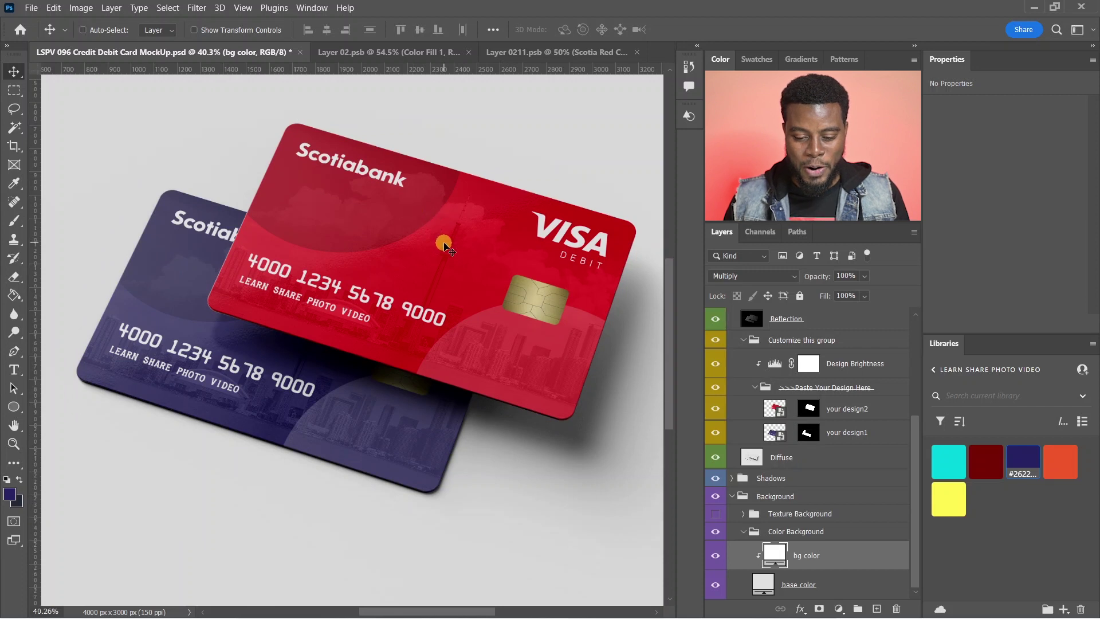
scroll(445, 243, "up", 1)
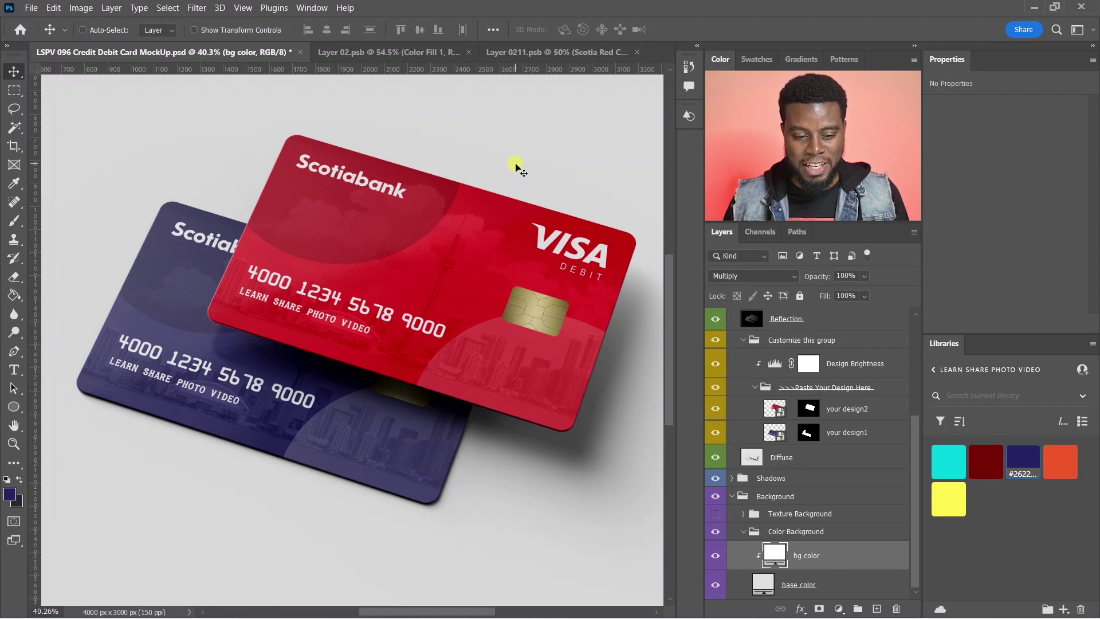
key("ctrl+s")
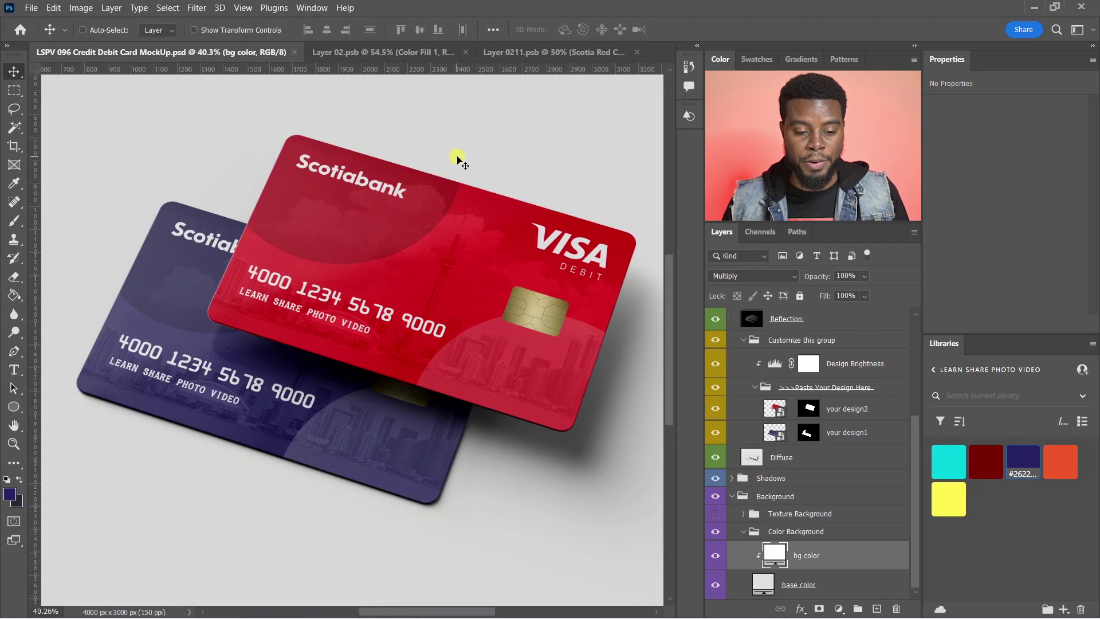
left_click(31, 8)
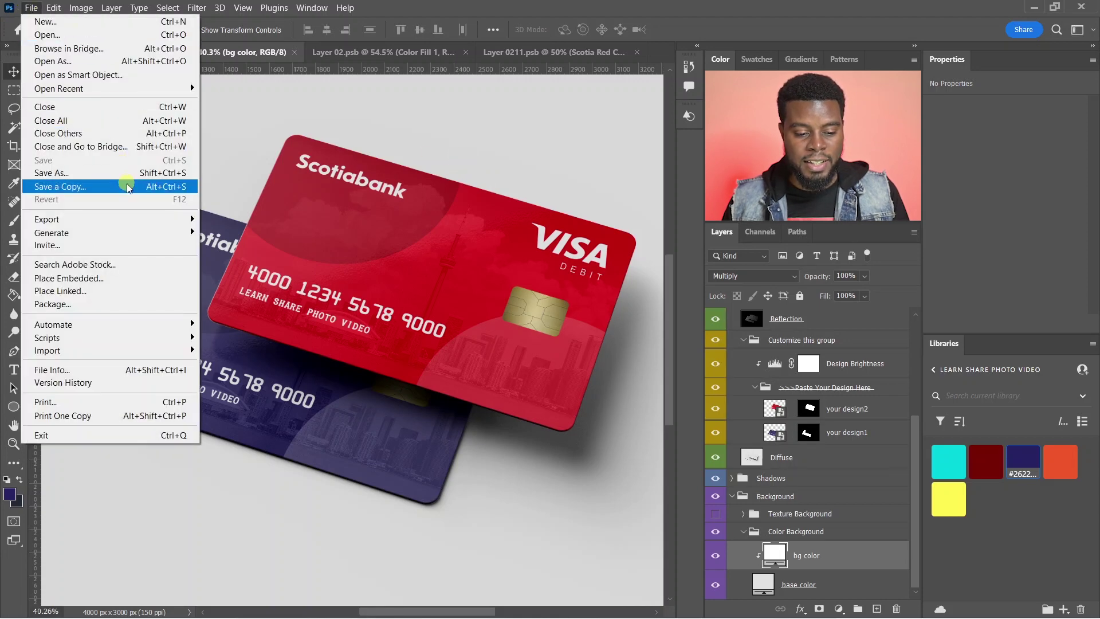
left_click(455, 230)
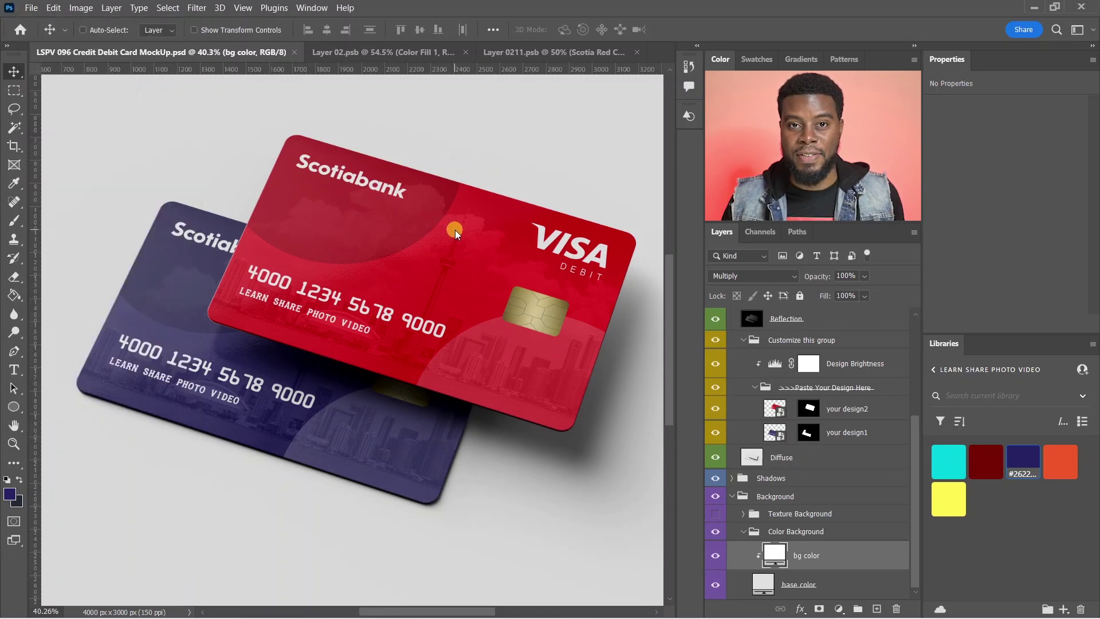